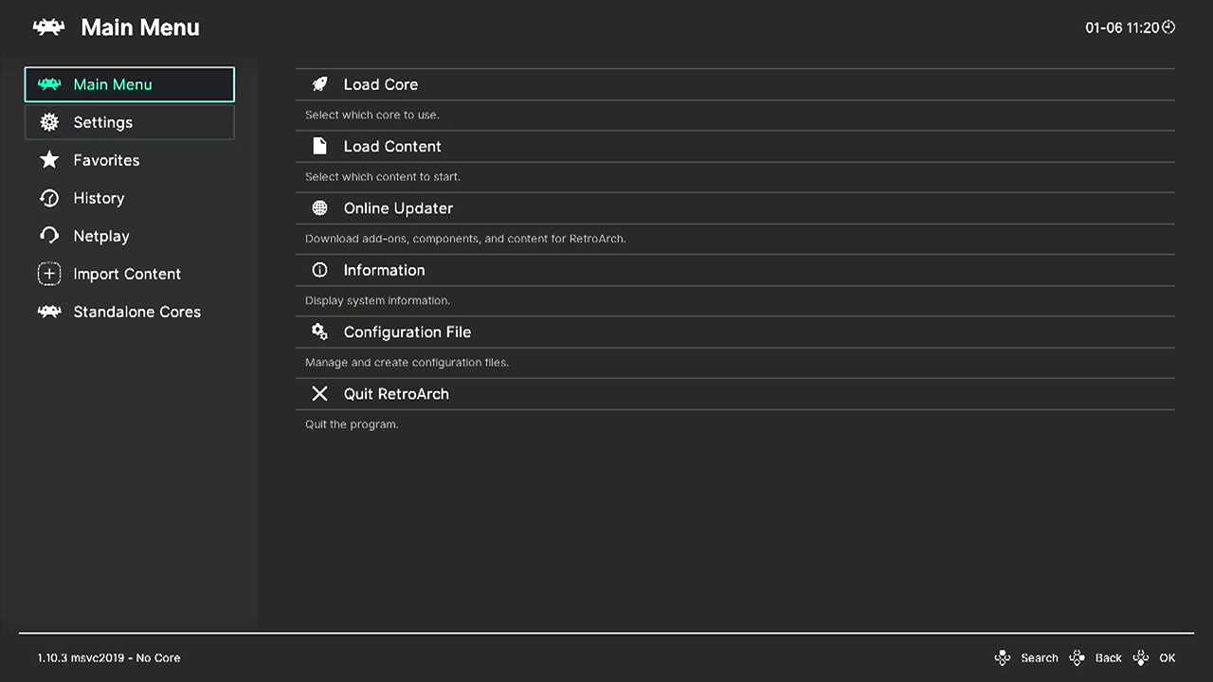
- Look through the Input, Video and Drivers pages of the settings, then return to the settings list
{"action": "key", "text": "Down"}
{"action": "key", "text": "Left"}
{"action": "key", "text": "Down"}
{"action": "key", "text": "Down"}
{"action": "key", "text": "Up"}
{"action": "key", "text": "Right"}
{"action": "key", "text": "Down"}
{"action": "key", "text": "Down"}
{"action": "key", "text": "Down"}
{"action": "key", "text": "Return"}
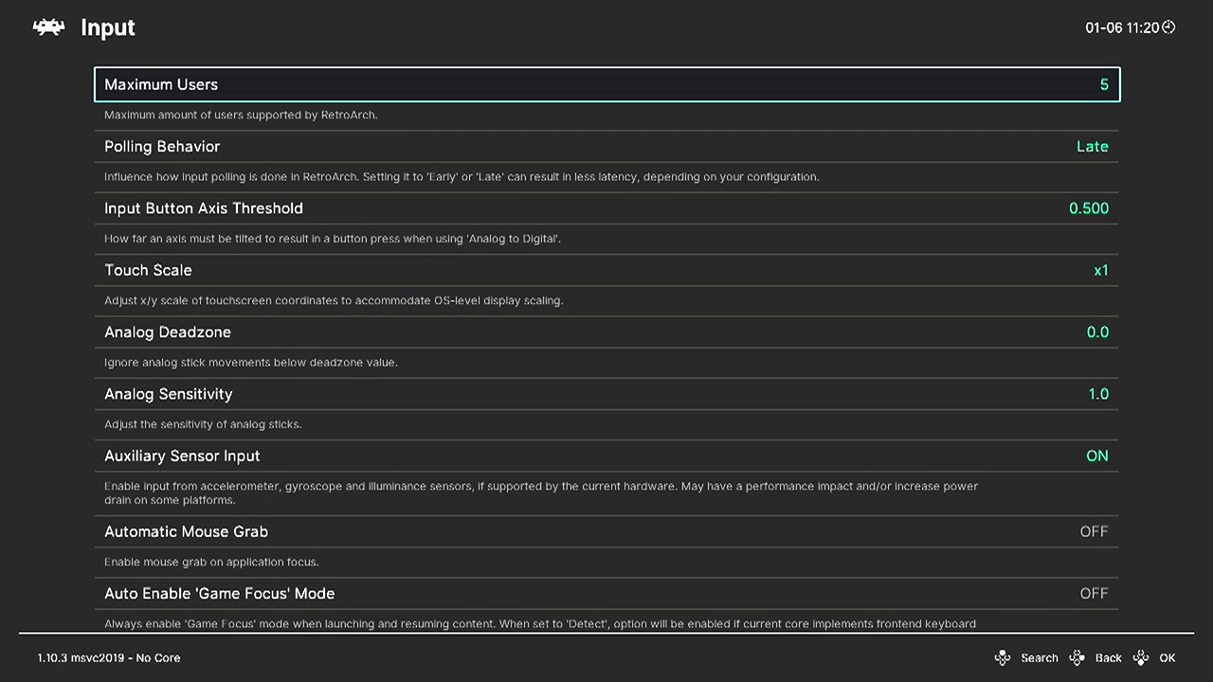
{"action": "key", "text": "Down"}
{"action": "key", "text": "BackSpace"}
{"action": "key", "text": "Up"}
{"action": "key", "text": "Up"}
{"action": "key", "text": "Up"}
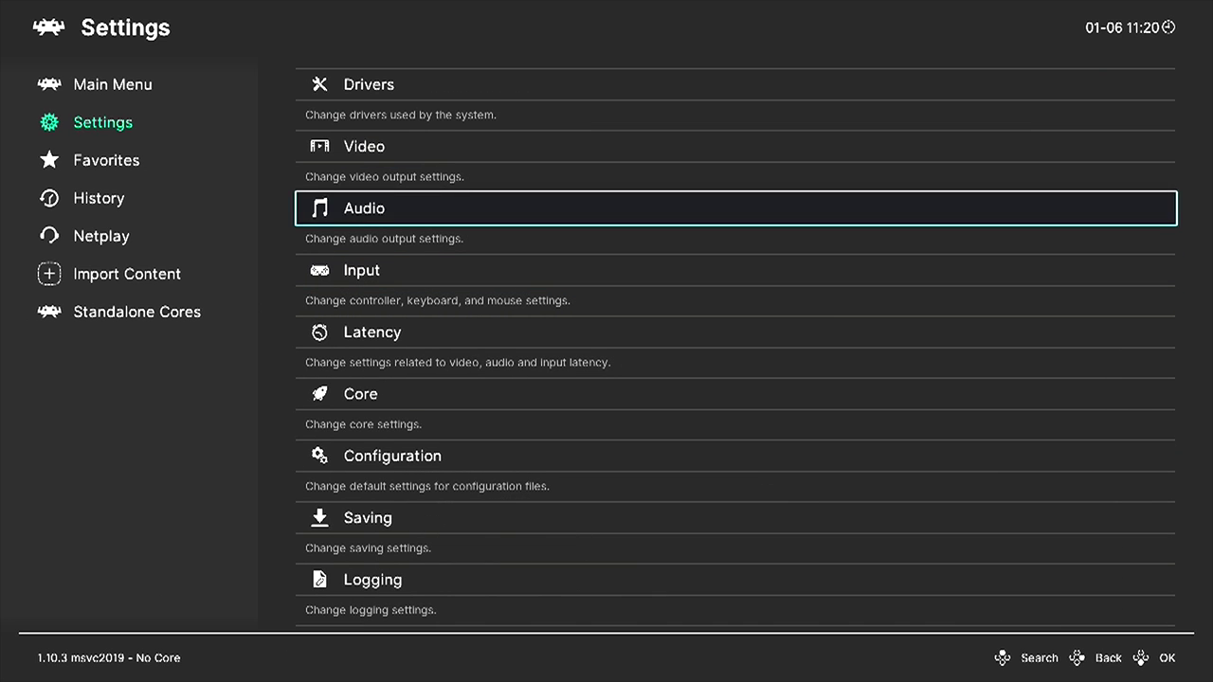
{"action": "key", "text": "Down"}
{"action": "key", "text": "Return"}
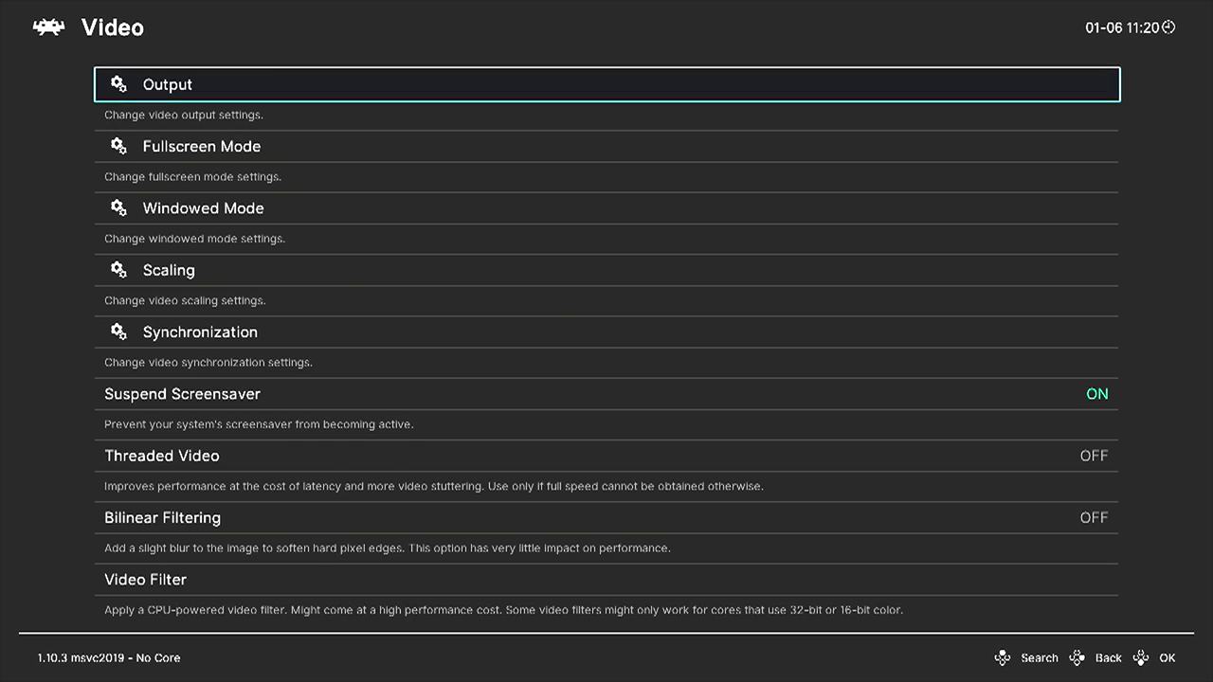
{"action": "key", "text": "BackSpace"}
{"action": "key", "text": "Up"}
{"action": "key", "text": "Return"}
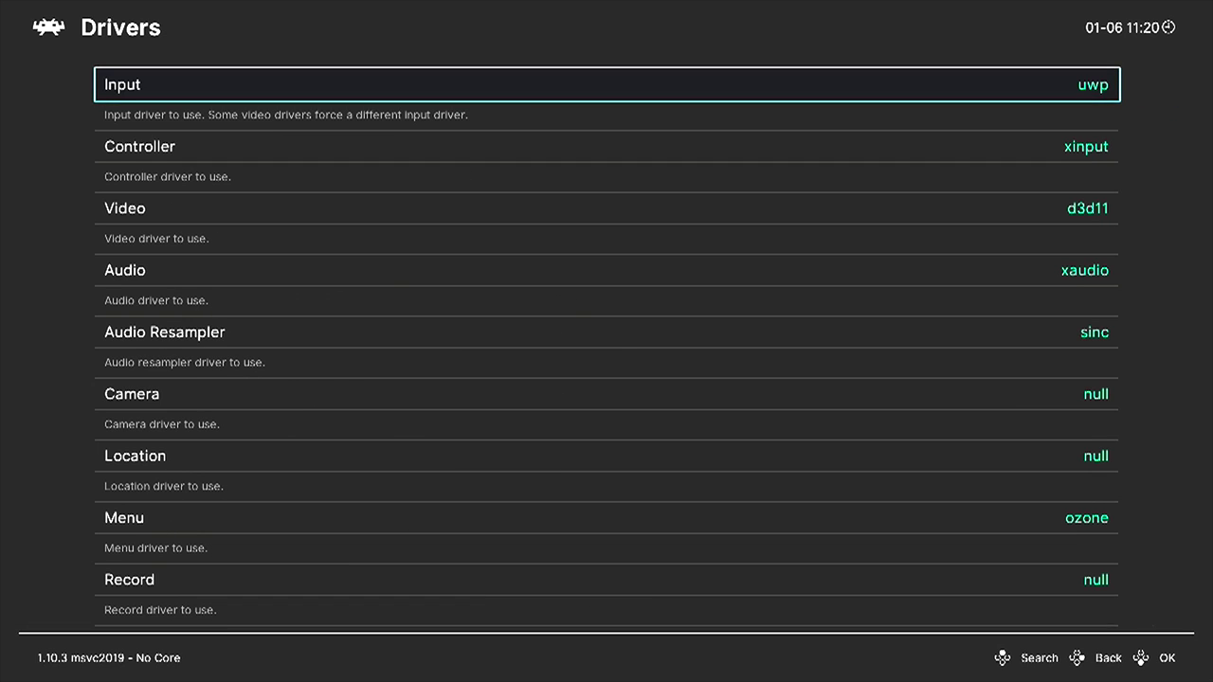
{"action": "key", "text": "BackSpace"}
{"action": "key", "text": "Left"}
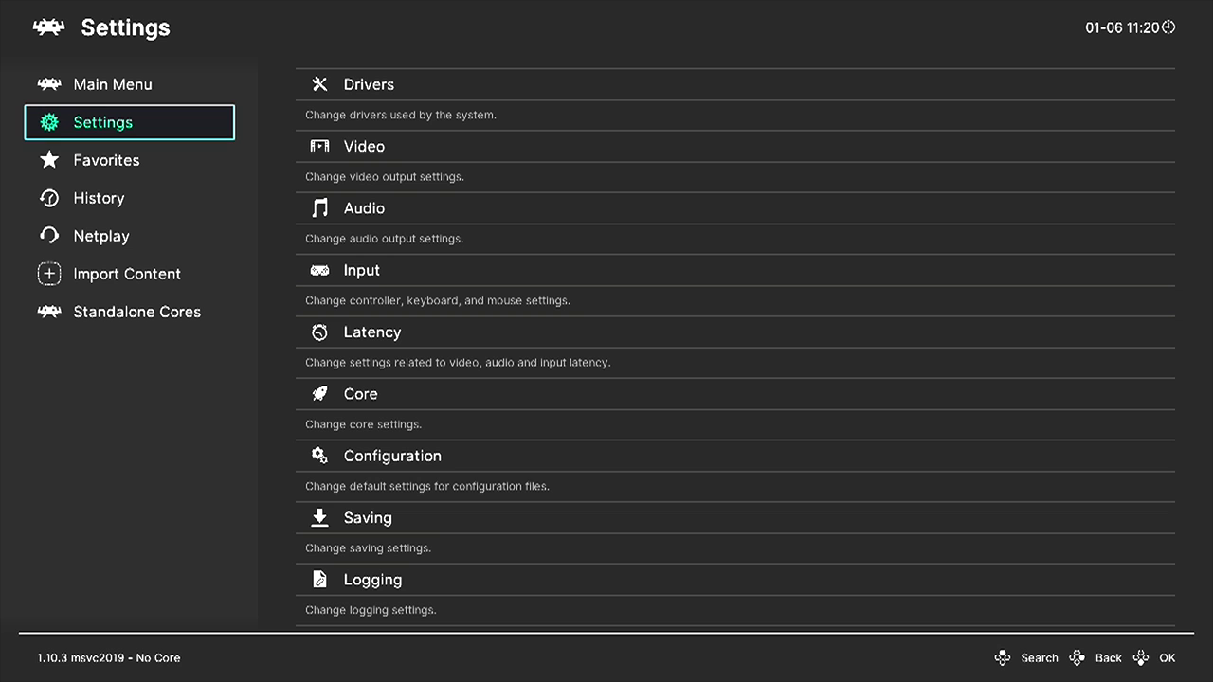
{"action": "key", "text": "Right"}
{"action": "key", "text": "Left"}
{"action": "key", "text": "Down"}
{"action": "key", "text": "Up"}
{"action": "key", "text": "Right"}
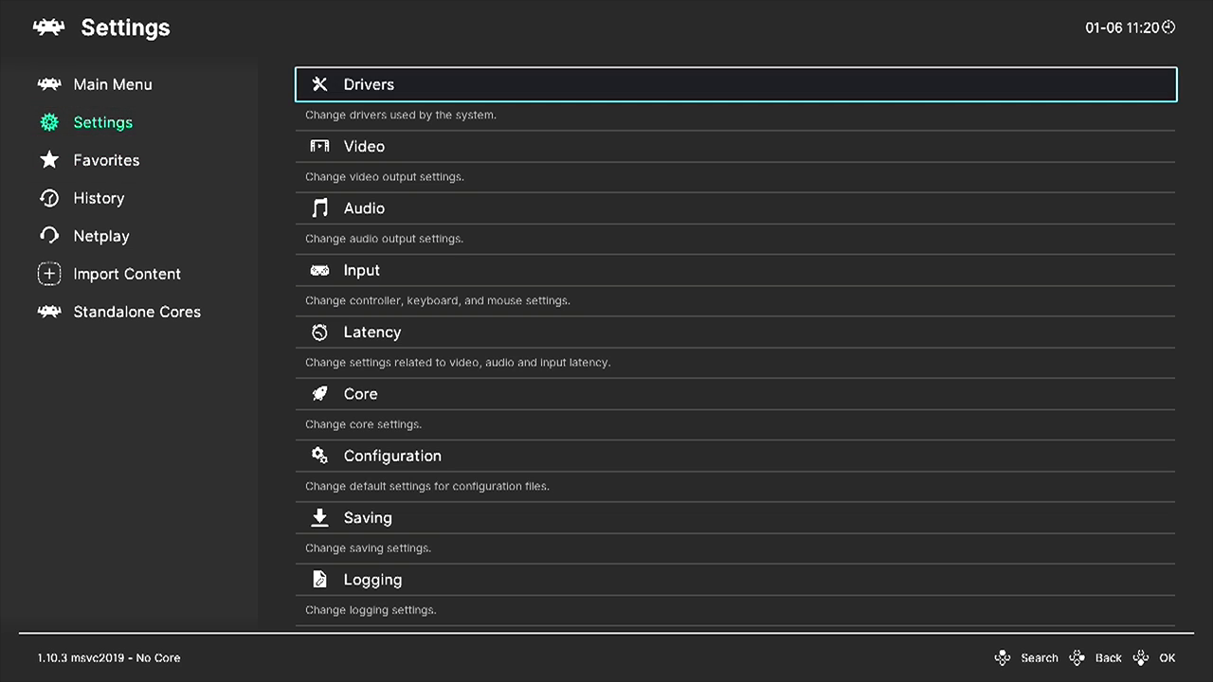
- Set the menu driver to xmb in the driver settings
{"action": "key", "text": "Return"}
{"action": "key", "text": "Down"}
{"action": "key", "text": "Down"}
{"action": "key", "text": "Down"}
{"action": "key", "text": "Down"}
{"action": "key", "text": "Down"}
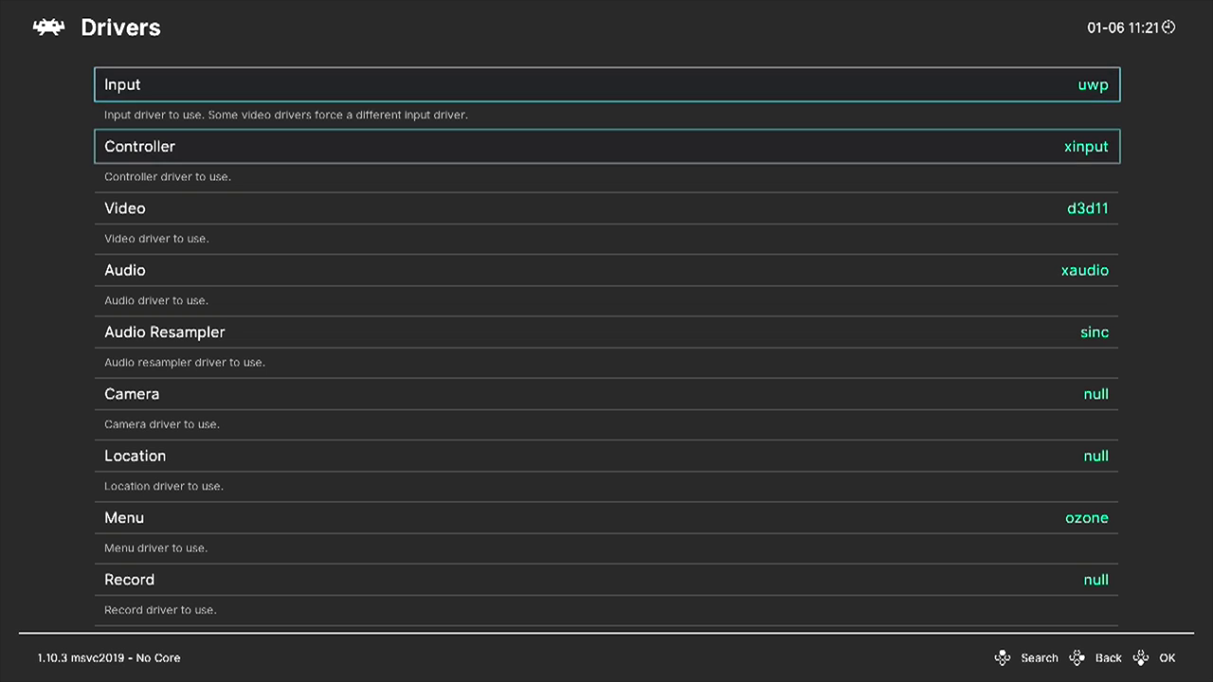
{"action": "key", "text": "Up"}
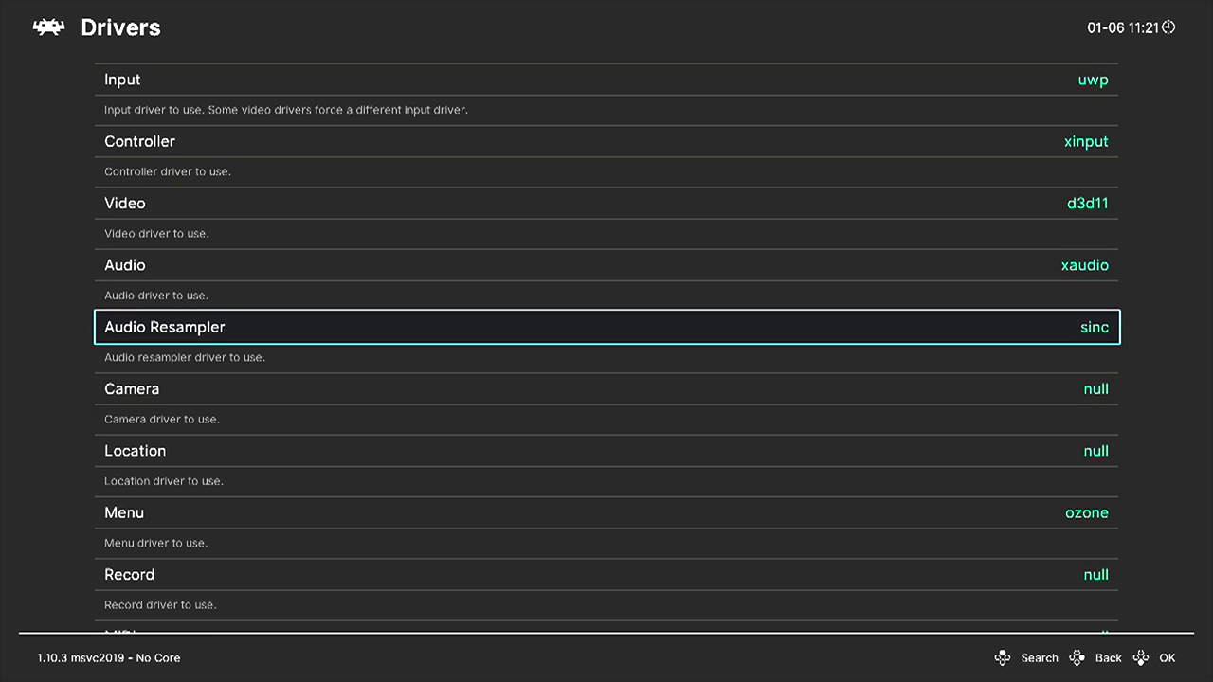
{"action": "key", "text": "Down"}
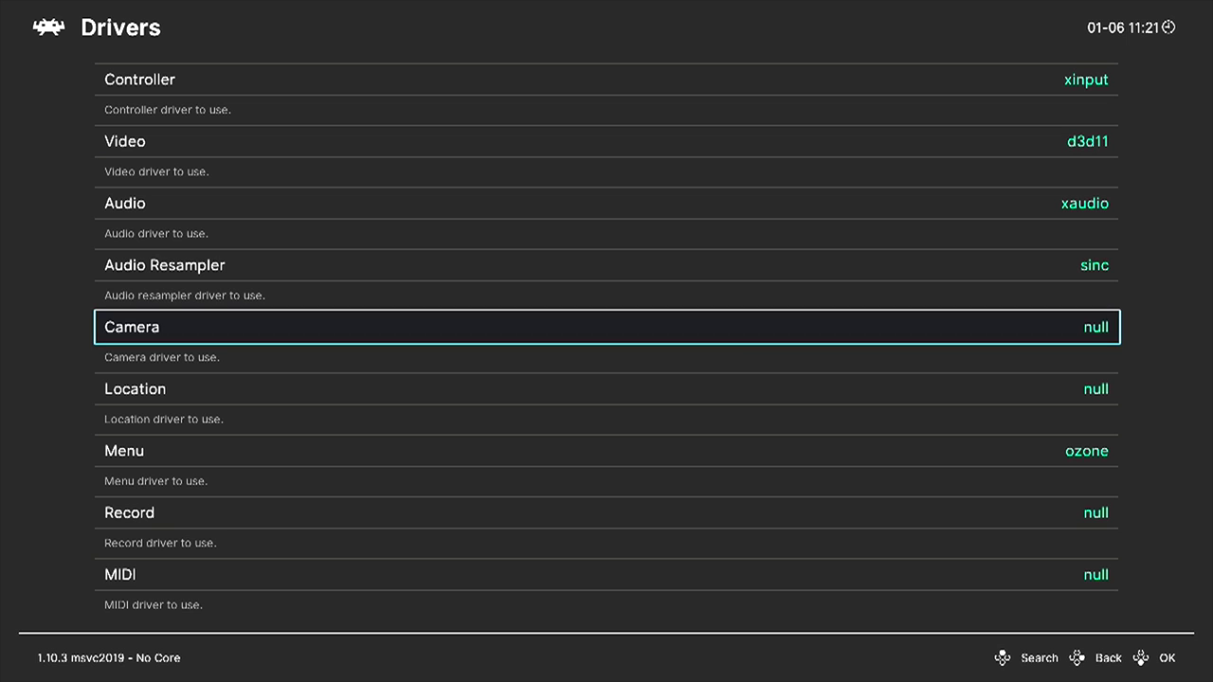
{"action": "key", "text": "Down"}
{"action": "key", "text": "Down"}
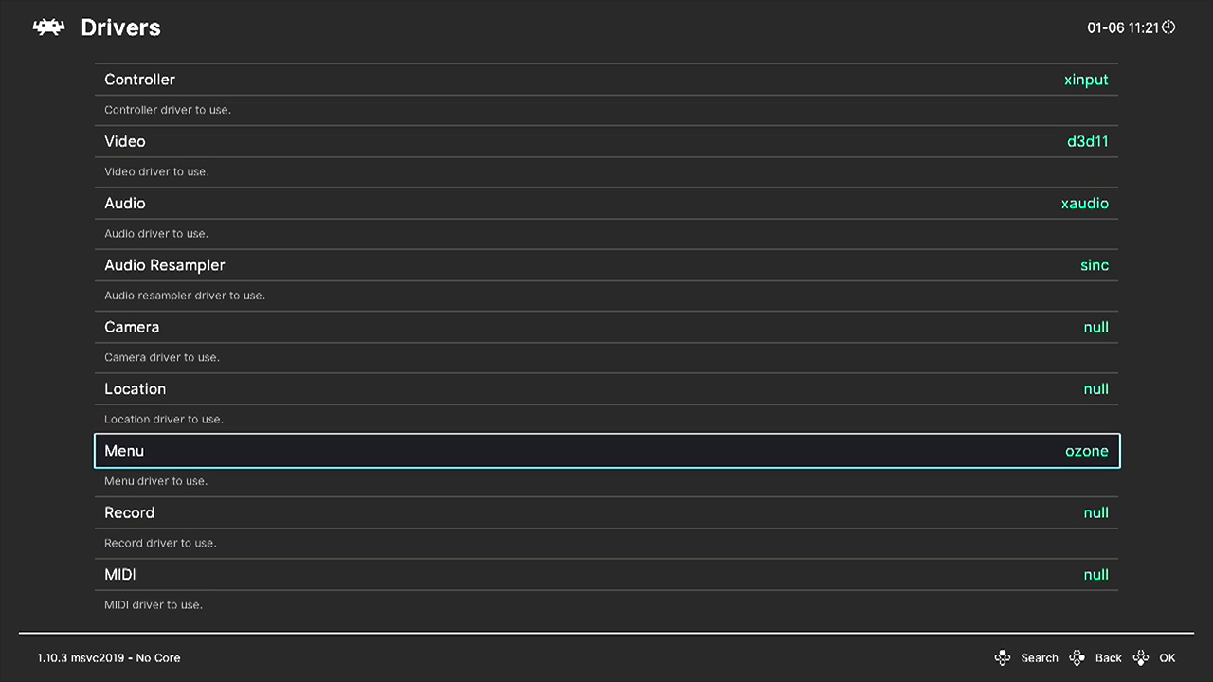
{"action": "key", "text": "Return"}
{"action": "key", "text": "Down"}
{"action": "key", "text": "Down"}
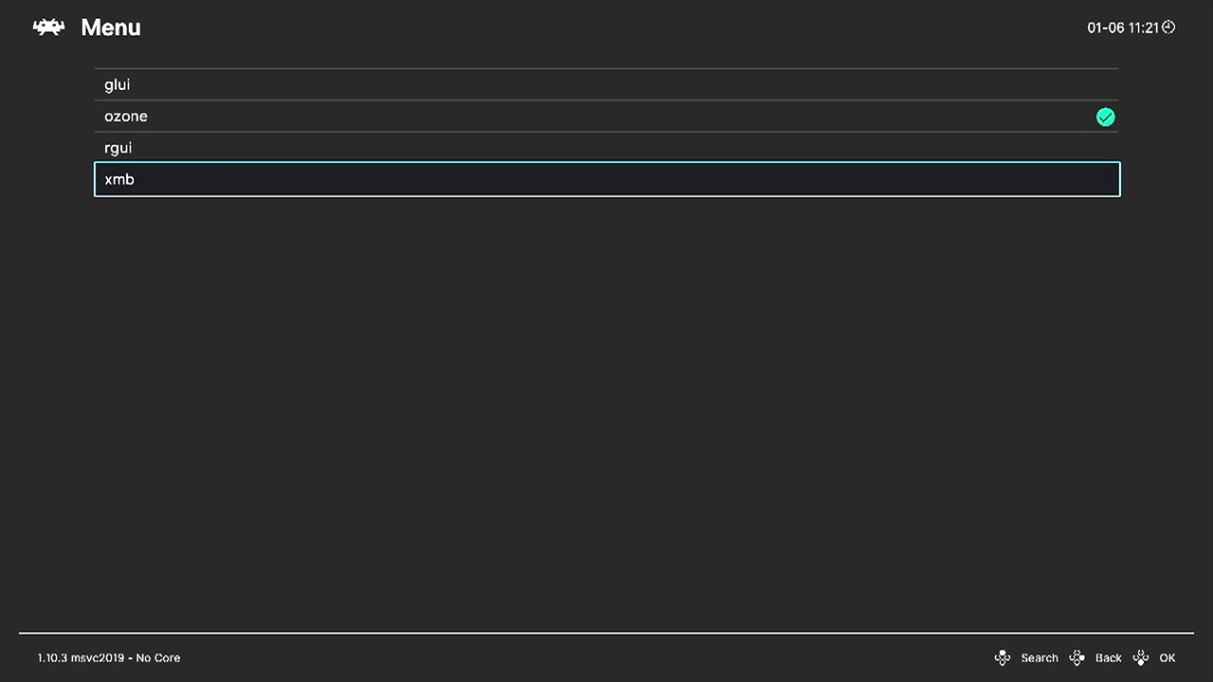
{"action": "key", "text": "Return"}
- Return to the main menu, quit RetroArch and launch it again from the Xbox dashboard
{"action": "key", "text": "BackSpace"}
{"action": "key", "text": "BackSpace"}
{"action": "key", "text": "Down"}
{"action": "key", "text": "Down"}
{"action": "key", "text": "Down"}
{"action": "key", "text": "Return"}
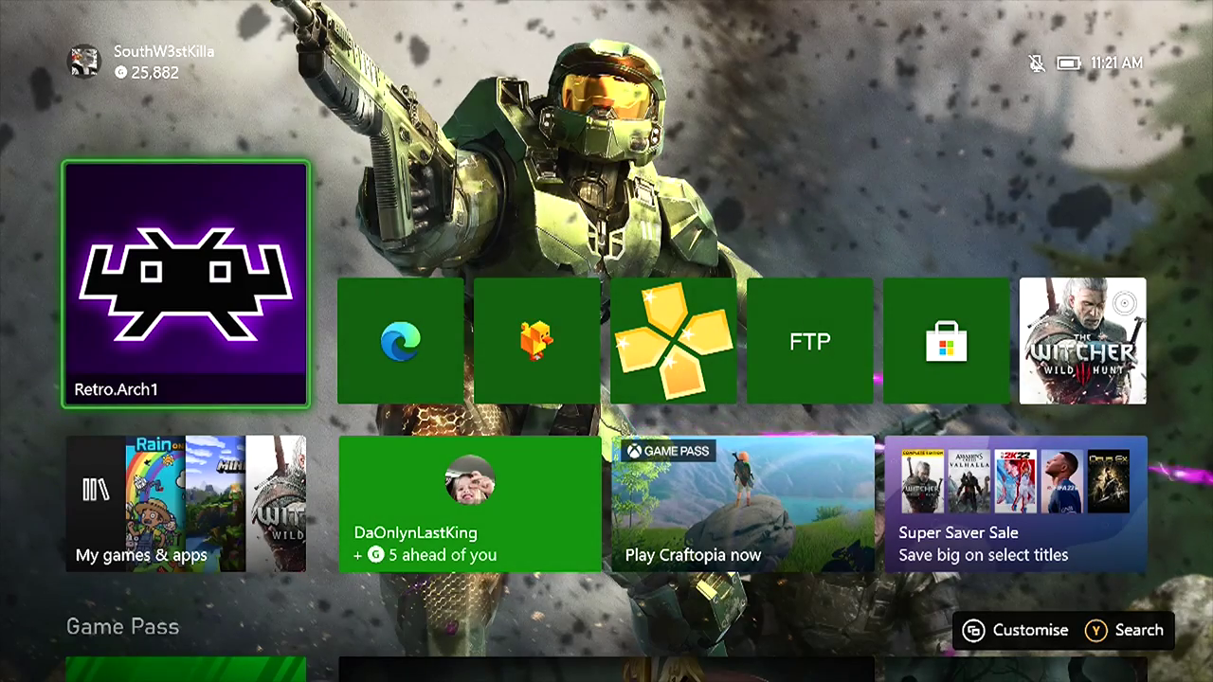
{"action": "key", "text": "Return"}
- Browse the main categories of the XMB interface, from Settings through History to Standalone Cores and back
{"action": "key", "text": "Right"}
{"action": "key", "text": "Right"}
{"action": "key", "text": "Right"}
{"action": "key", "text": "Left"}
{"action": "key", "text": "Left"}
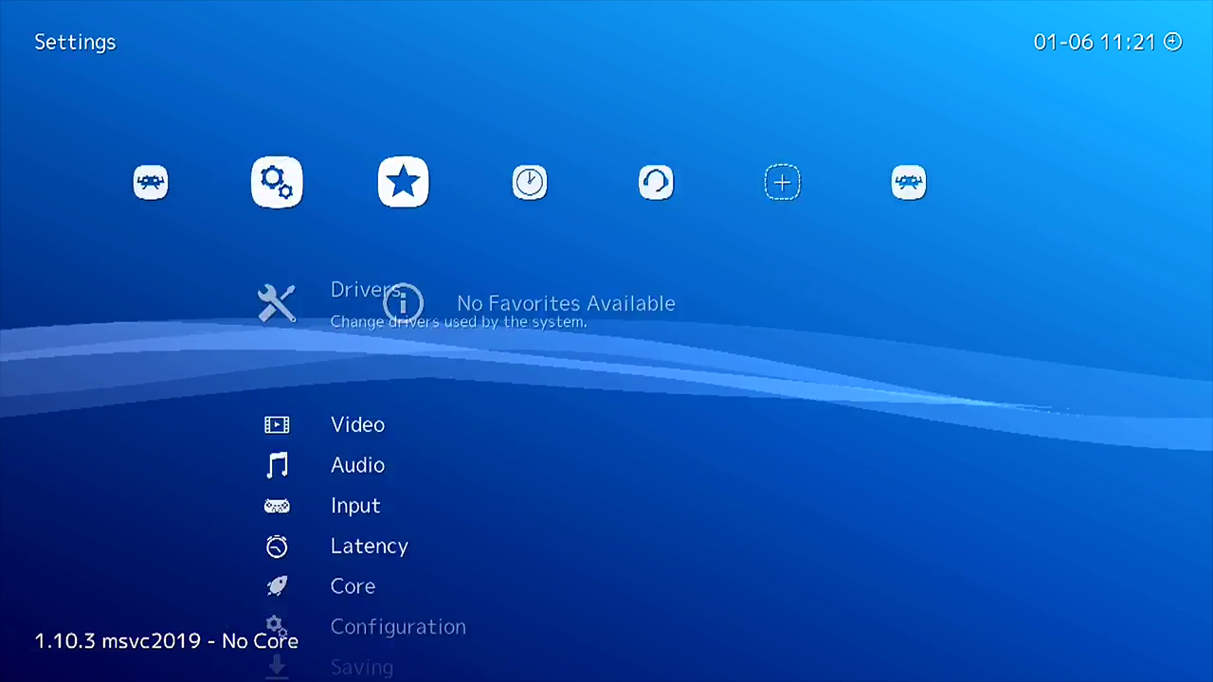
{"action": "key", "text": "Left"}
{"action": "key", "text": "Right"}
{"action": "key", "text": "Right"}
{"action": "key", "text": "Right"}
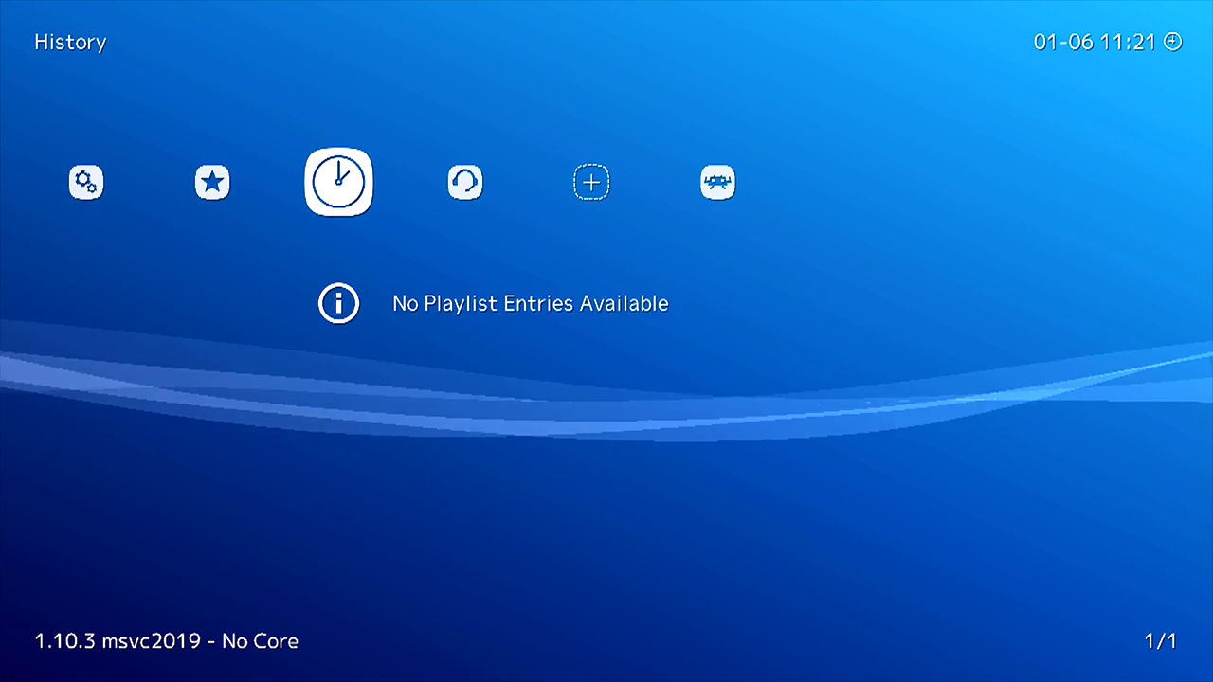
{"action": "key", "text": "Right"}
{"action": "key", "text": "Right"}
{"action": "key", "text": "Right"}
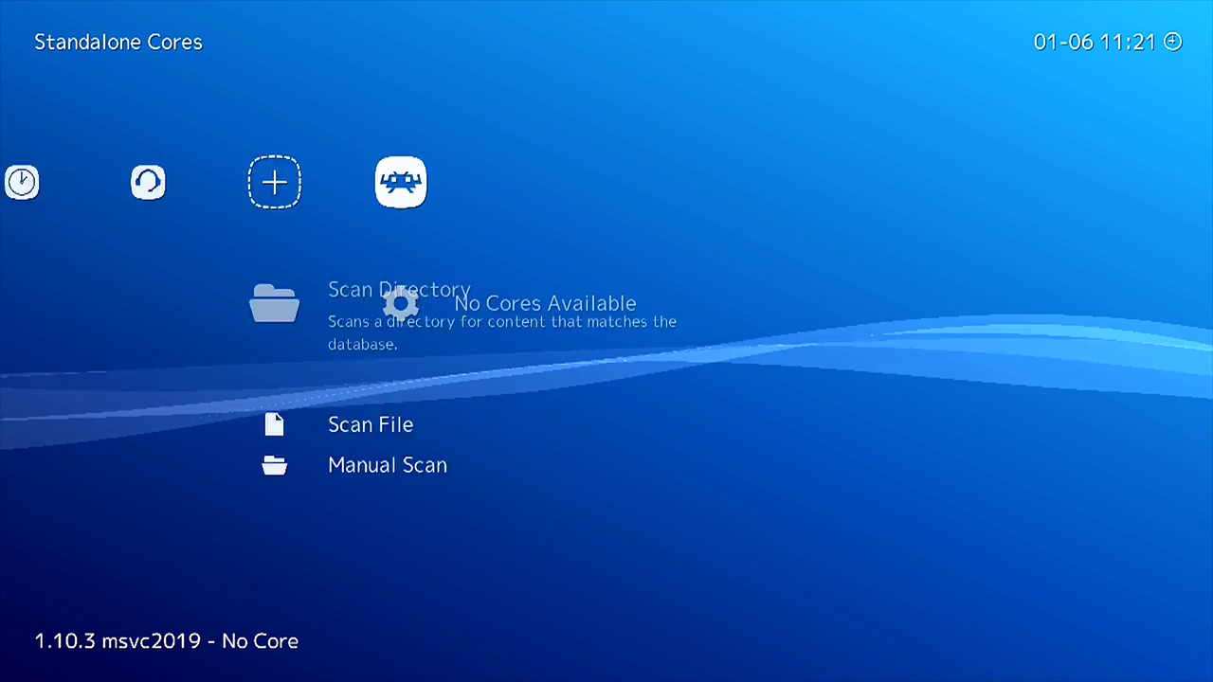
{"action": "key", "text": "Left"}
{"action": "key", "text": "Left"}
{"action": "key", "text": "Left"}
{"action": "key", "text": "Left"}
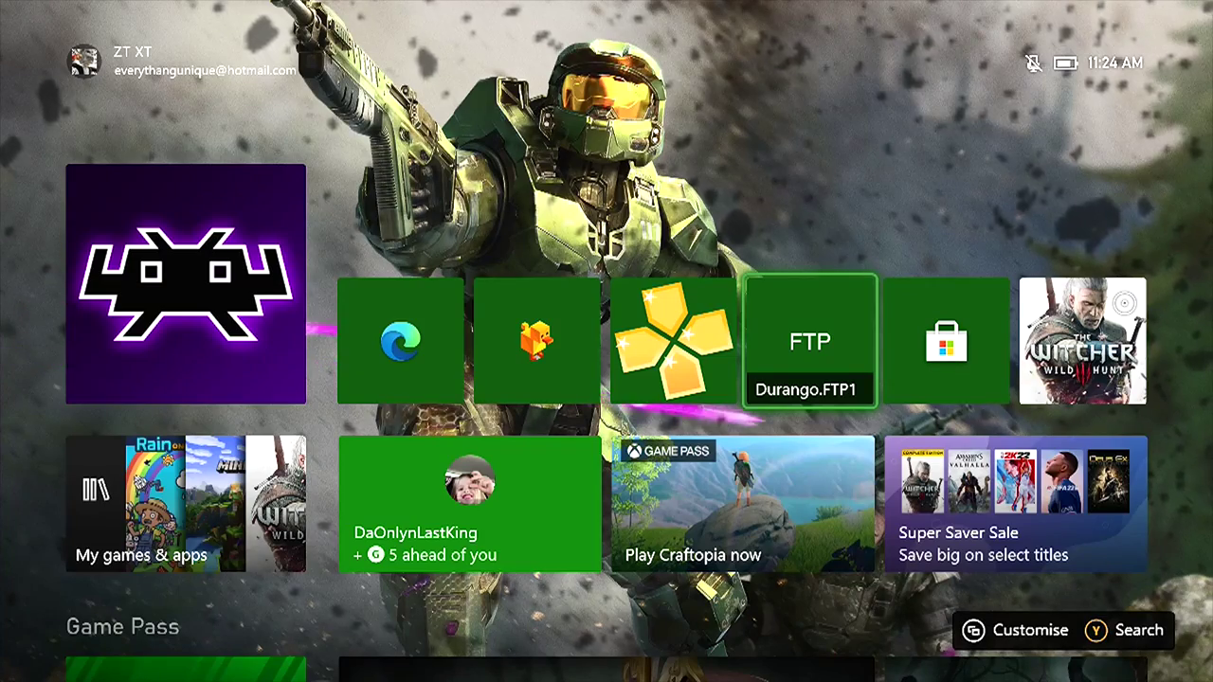
- Launch Durango FTP from the Xbox dashboard and review its anonymous access and server start options
{"action": "key", "text": "Return"}
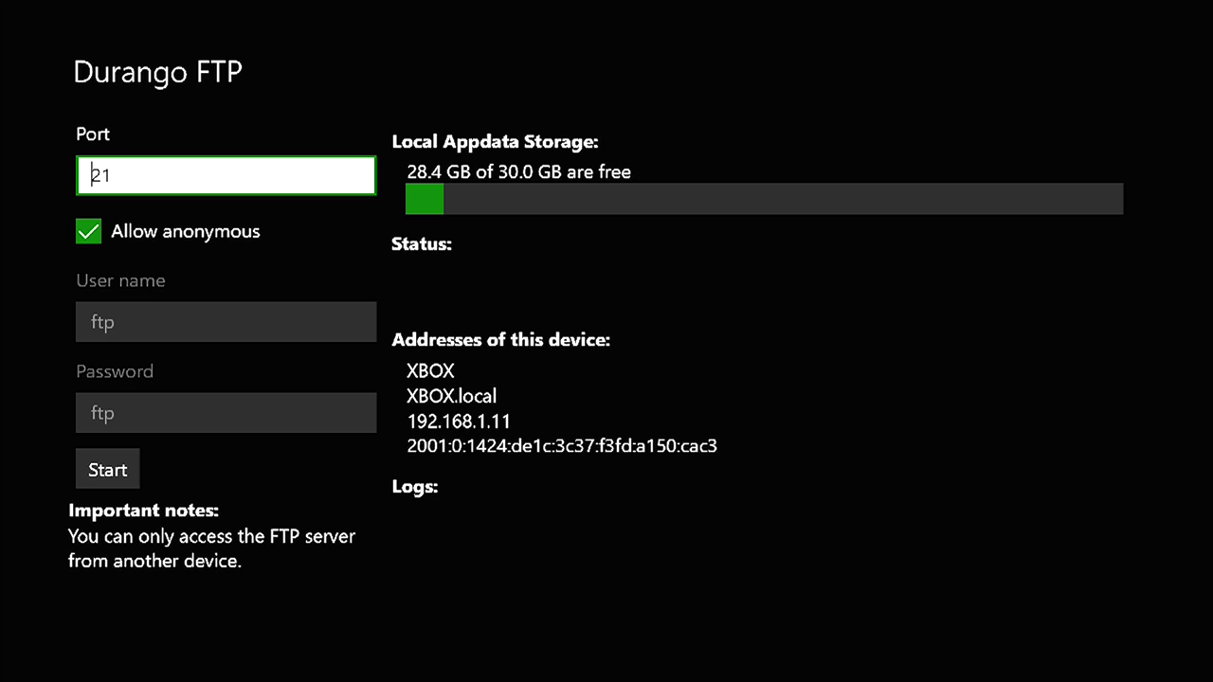
{"action": "left_click", "coordinate": [107, 469]}
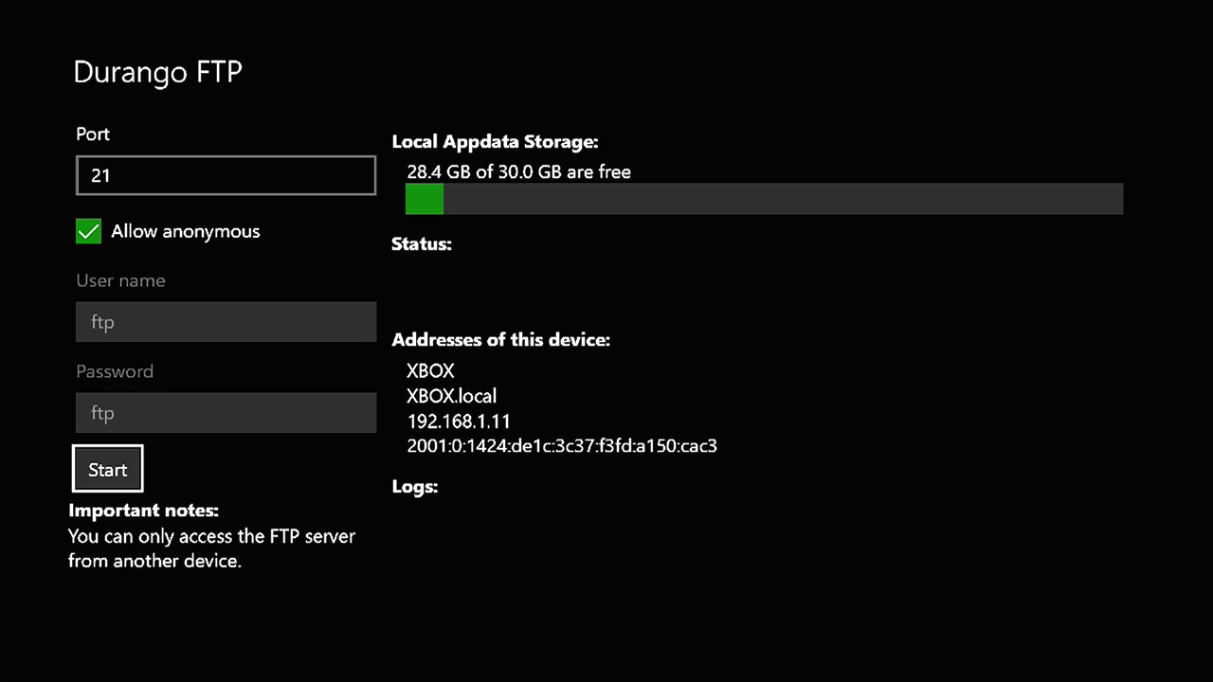
{"action": "key", "text": "Up"}
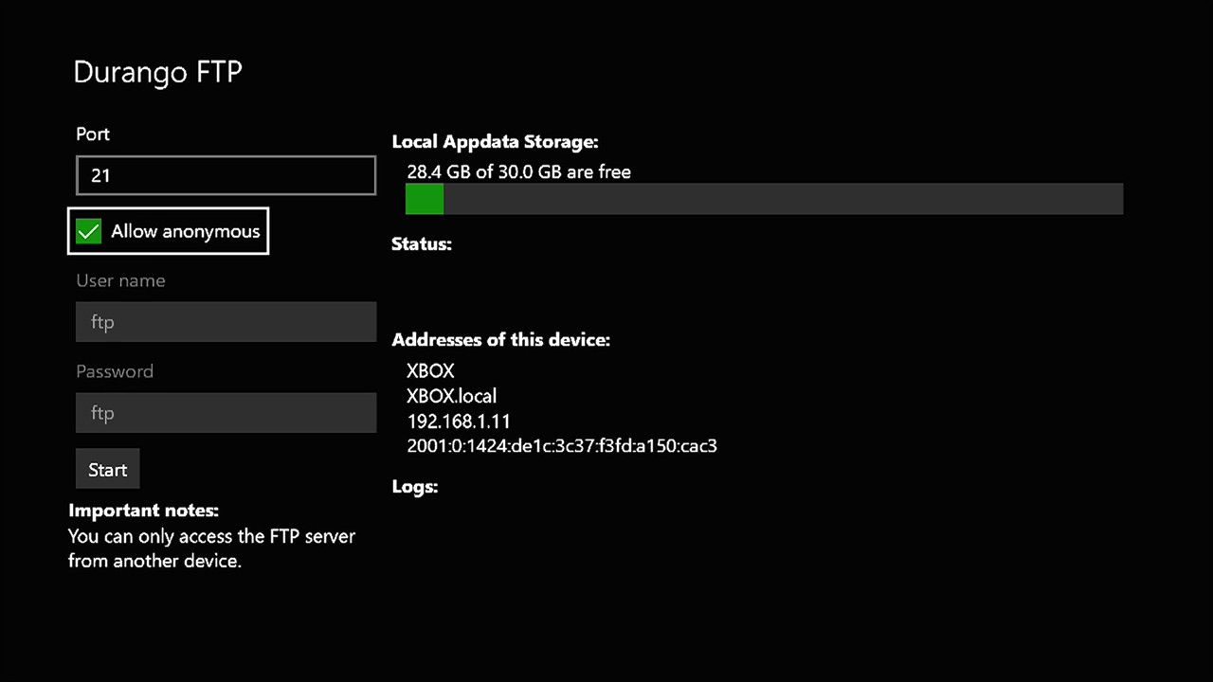
{"action": "left_click", "coordinate": [107, 470]}
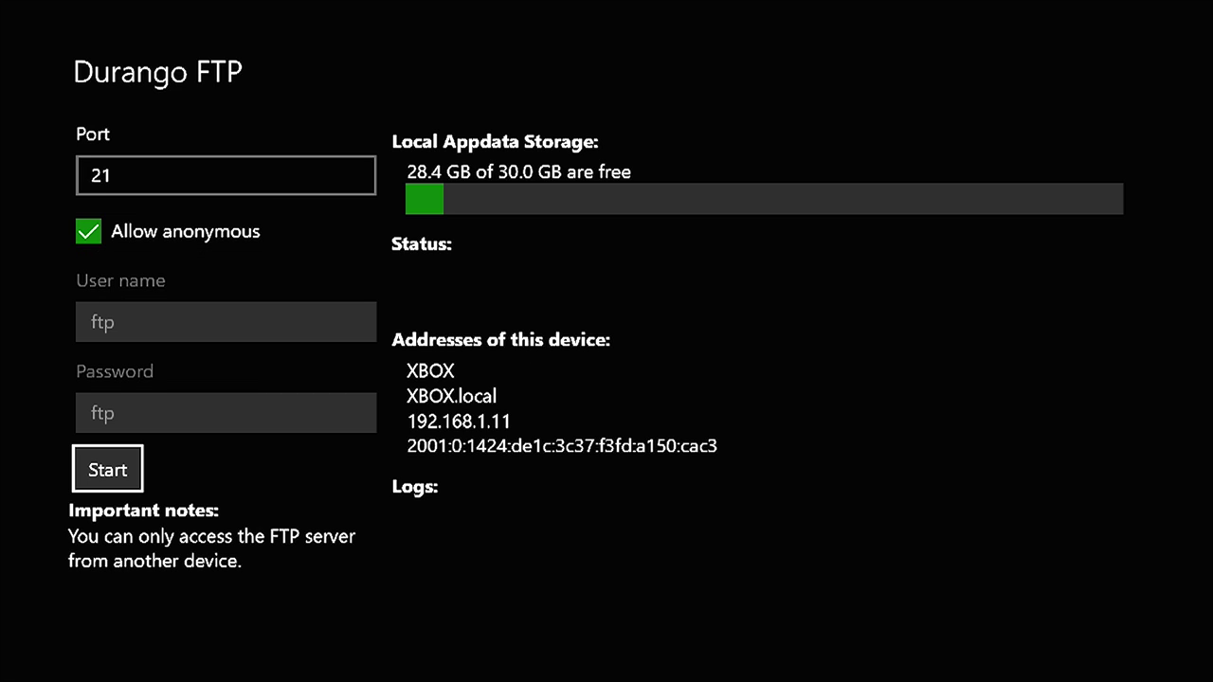
{"action": "key", "text": "Up"}
{"action": "key", "text": "Down"}
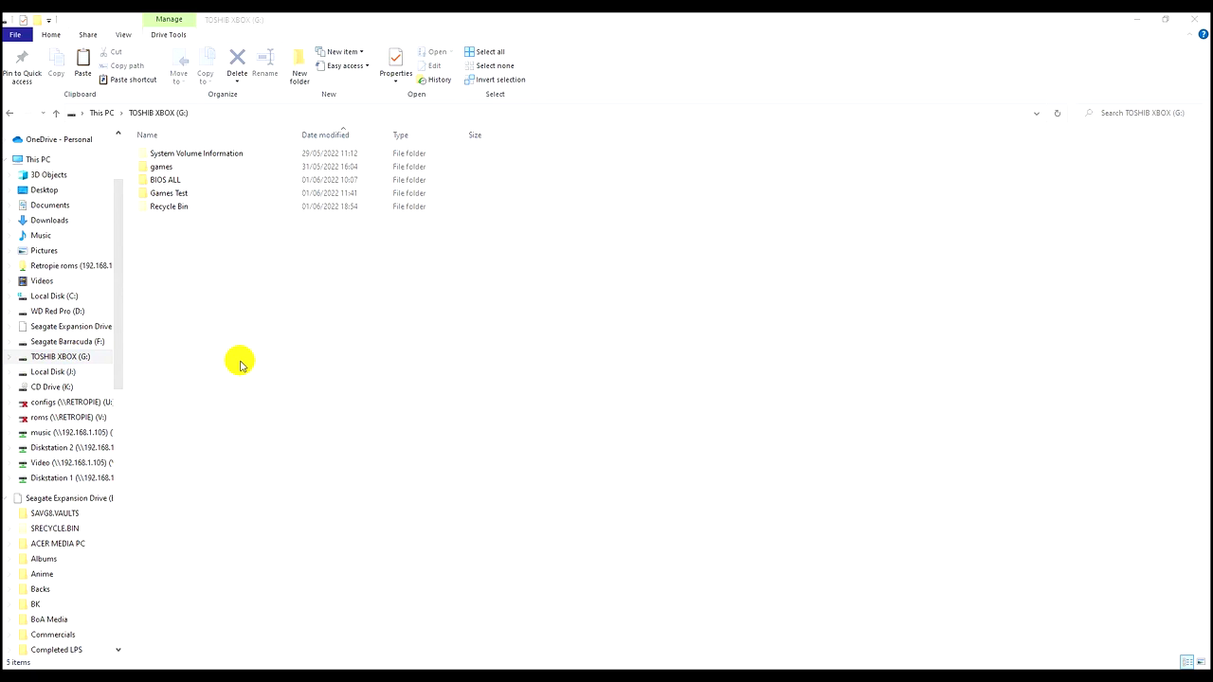
- On the PC, view the file system and security permissions in the properties of the TOSHIB XBOX (G:) drive
{"action": "right_click", "coordinate": [89, 356]}
{"action": "left_click", "coordinate": [99, 657]}
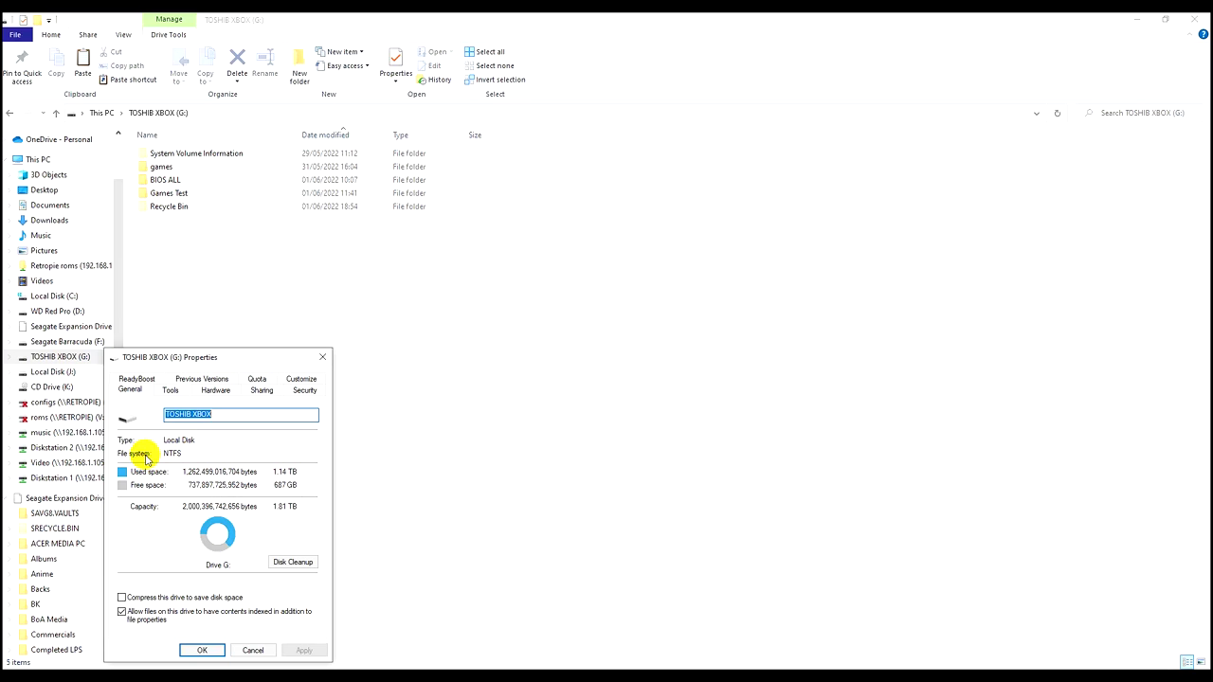
{"action": "left_click_drag", "start_coordinate": [190, 357], "coordinate": [434, 286]}
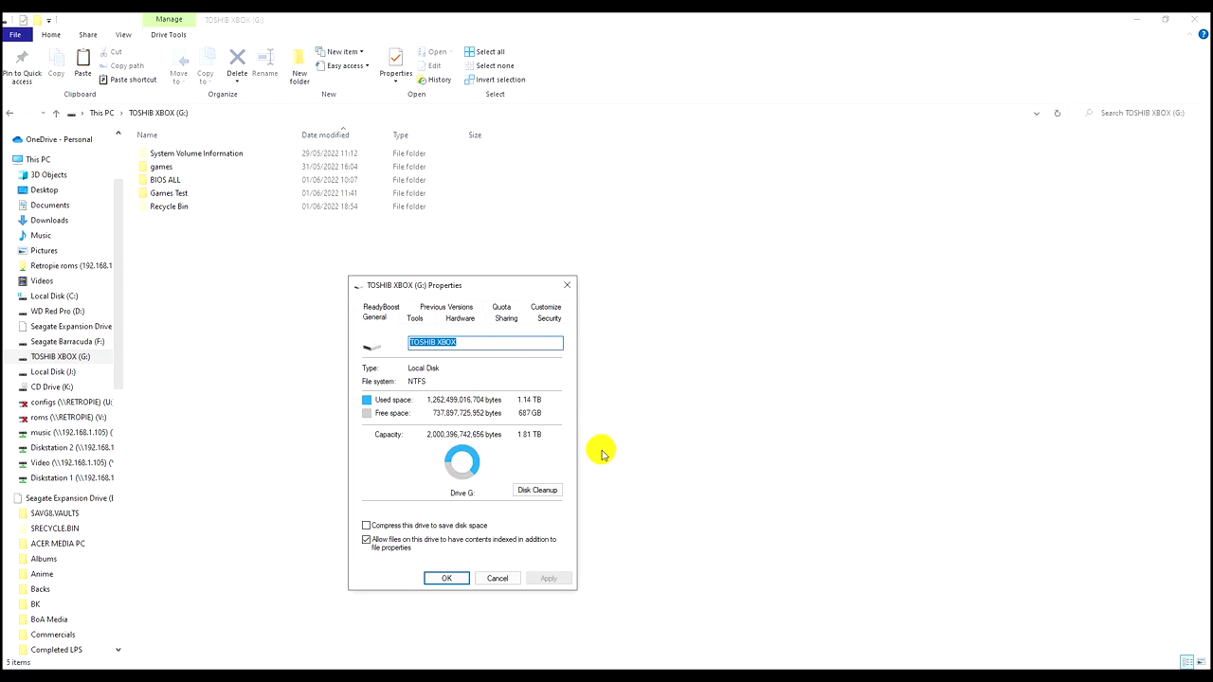
{"action": "left_click", "coordinate": [547, 317]}
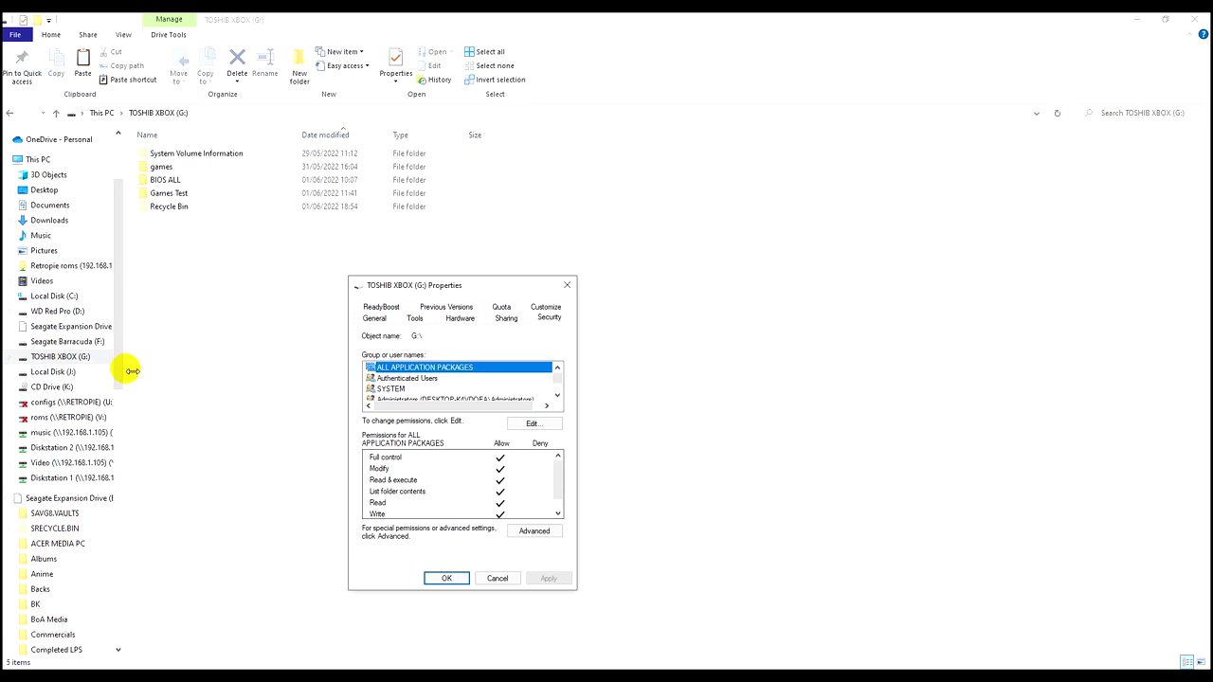
{"action": "right_click", "coordinate": [86, 363]}
{"action": "left_click", "coordinate": [79, 655]}
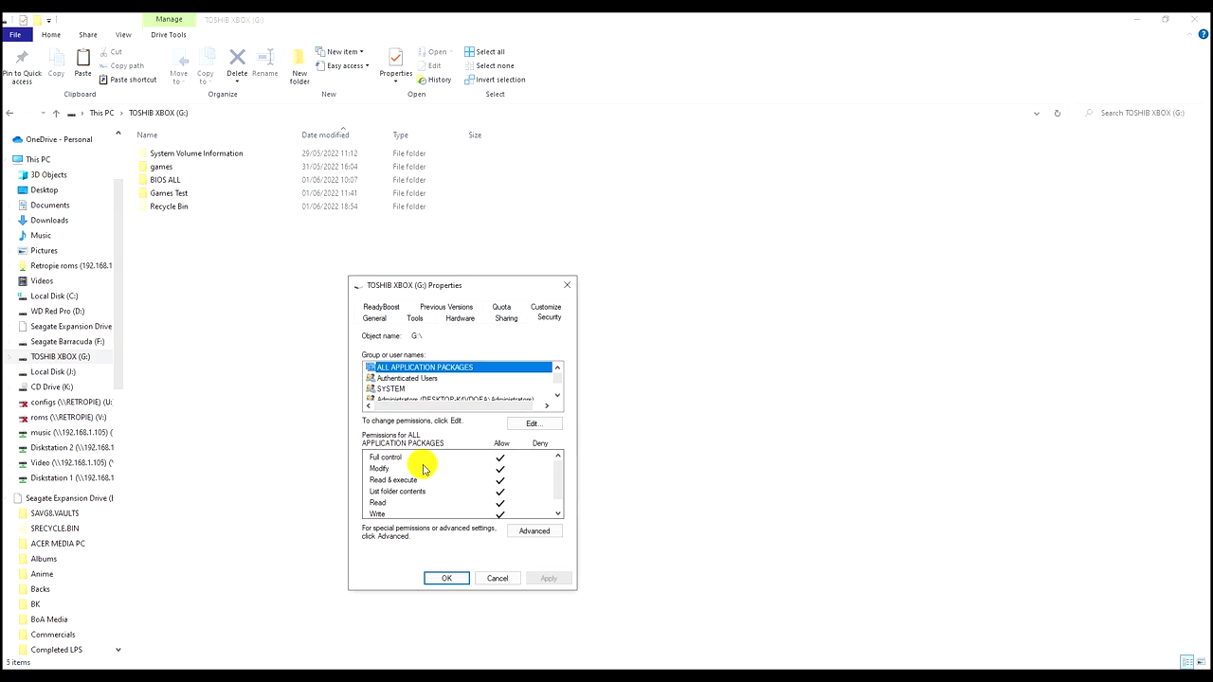
{"action": "left_click", "coordinate": [83, 358]}
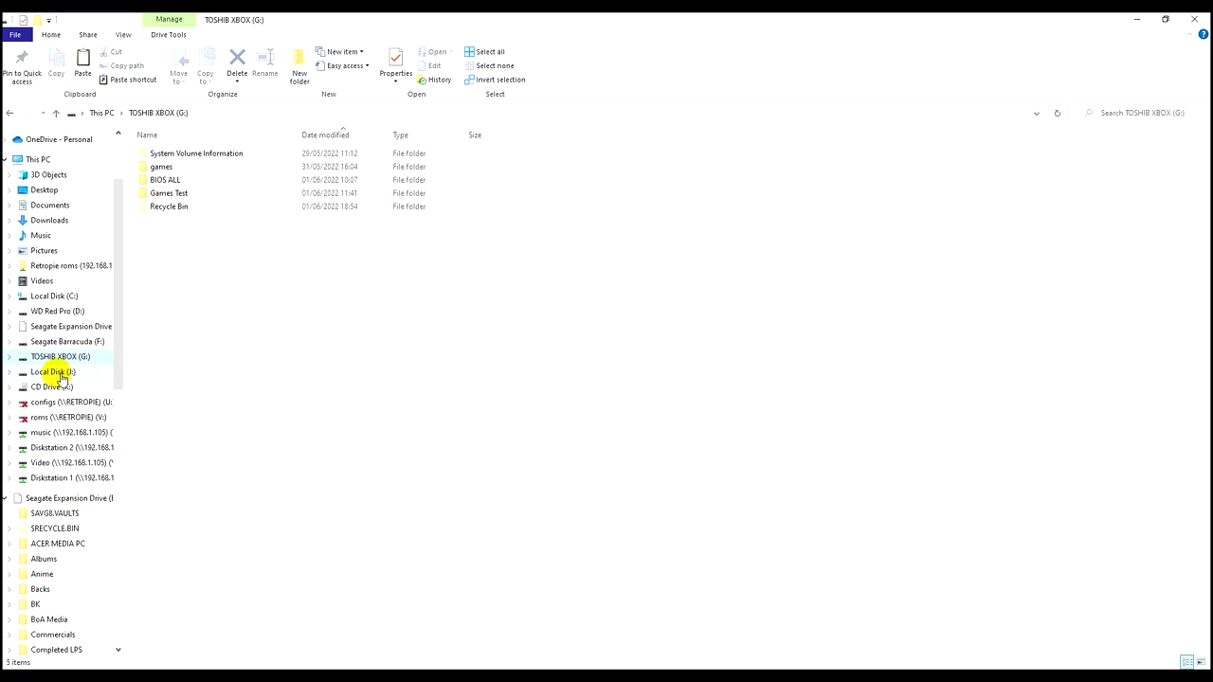
- Check the file system choices for formatting the TOSHIB XBOX (G:) drive, and close the dialog without formatting
{"action": "right_click", "coordinate": [56, 357]}
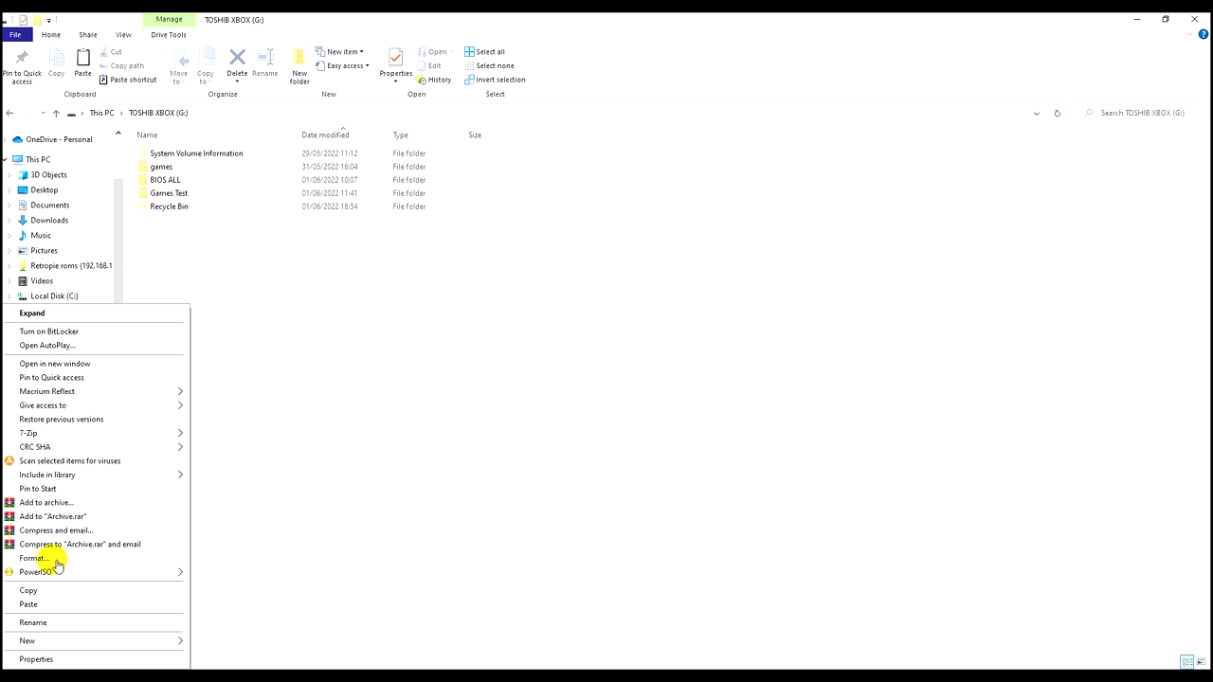
{"action": "left_click", "coordinate": [47, 559]}
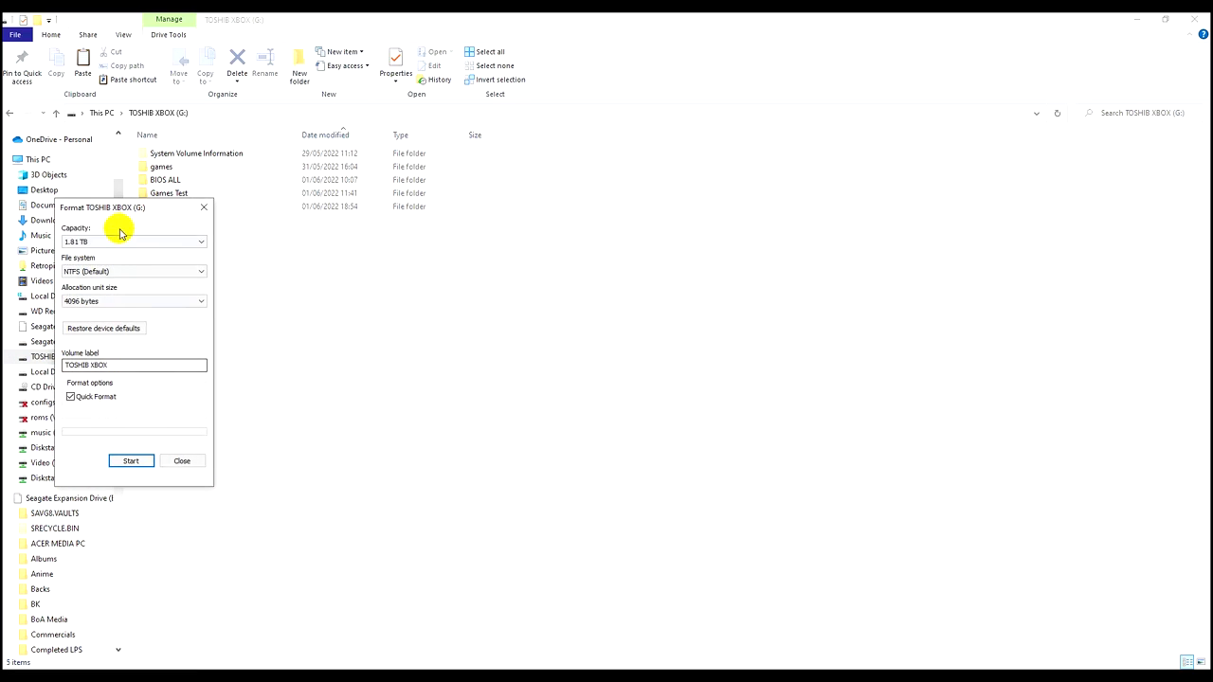
{"action": "left_click_drag", "start_coordinate": [124, 208], "coordinate": [423, 245]}
{"action": "left_click", "coordinate": [417, 304]}
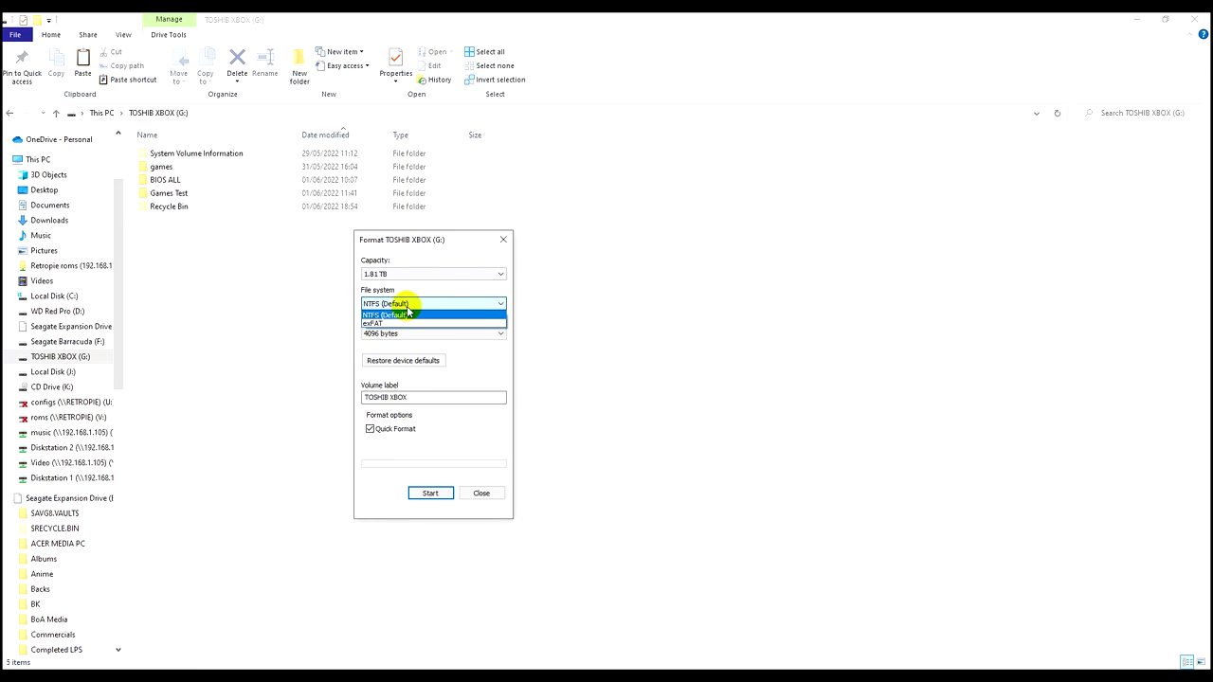
{"action": "left_click", "coordinate": [481, 494]}
{"action": "left_click", "coordinate": [481, 494]}
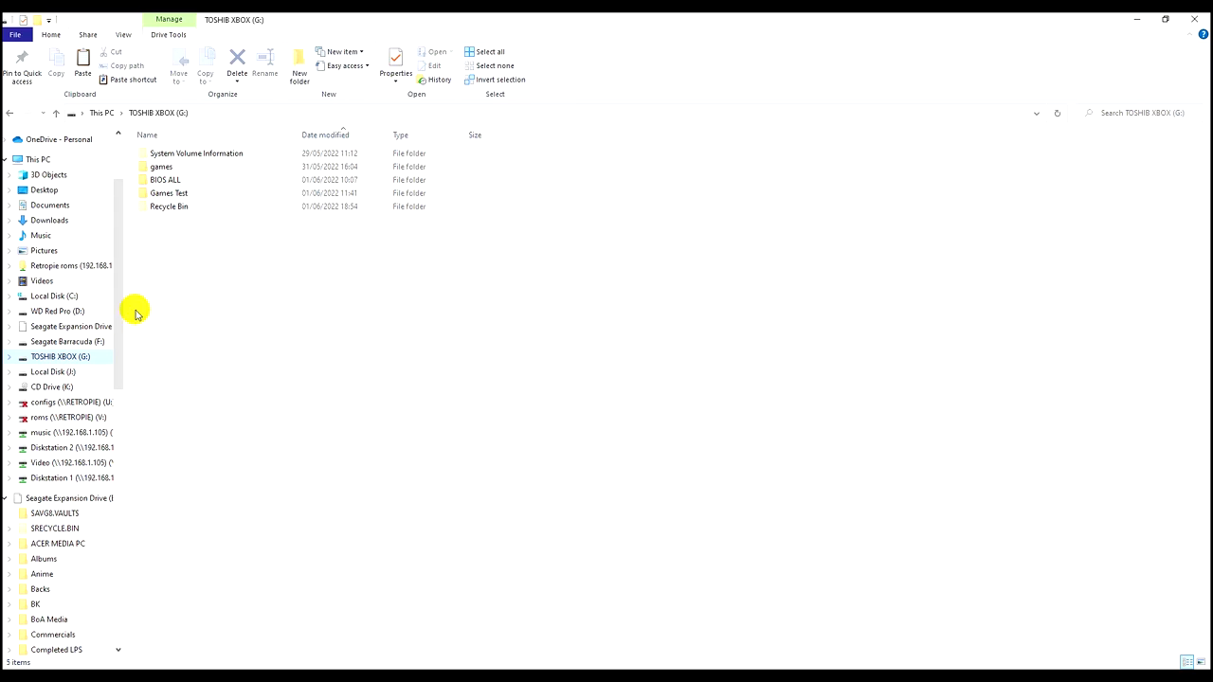
- Open the advanced security settings from the properties of the TOSHIB XBOX (G:) drive
{"action": "right_click", "coordinate": [84, 357]}
{"action": "left_click", "coordinate": [80, 659]}
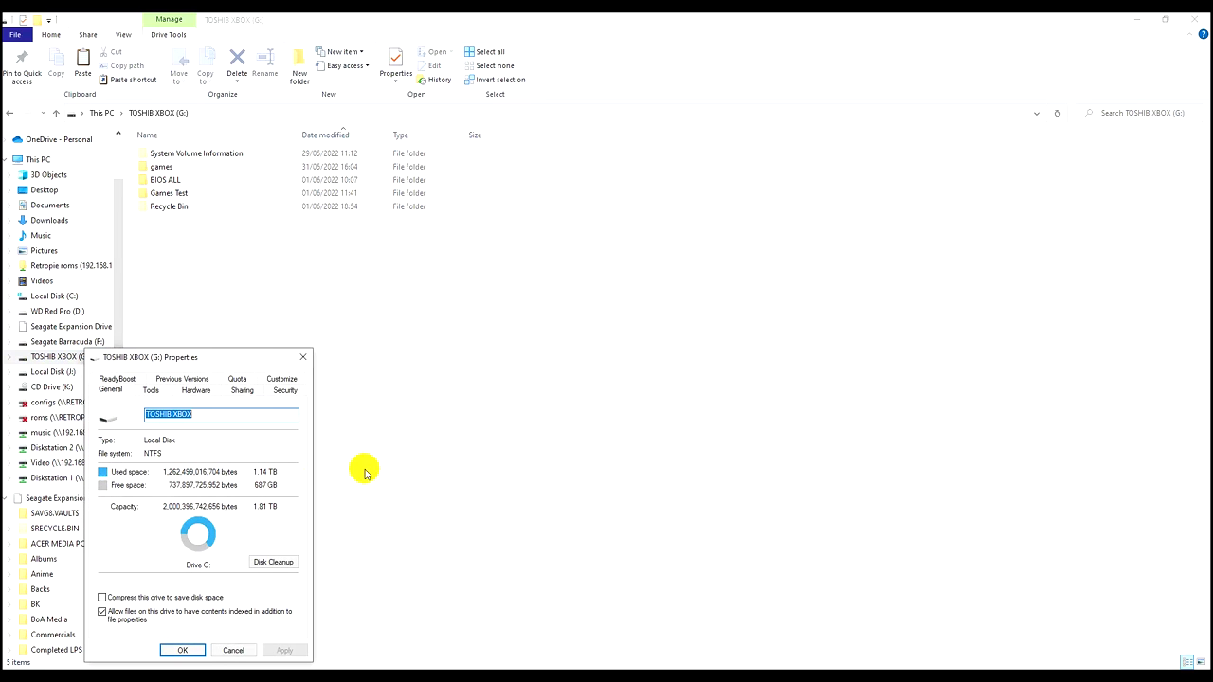
{"action": "left_click_drag", "start_coordinate": [254, 353], "coordinate": [481, 302]}
{"action": "left_click", "coordinate": [514, 339]}
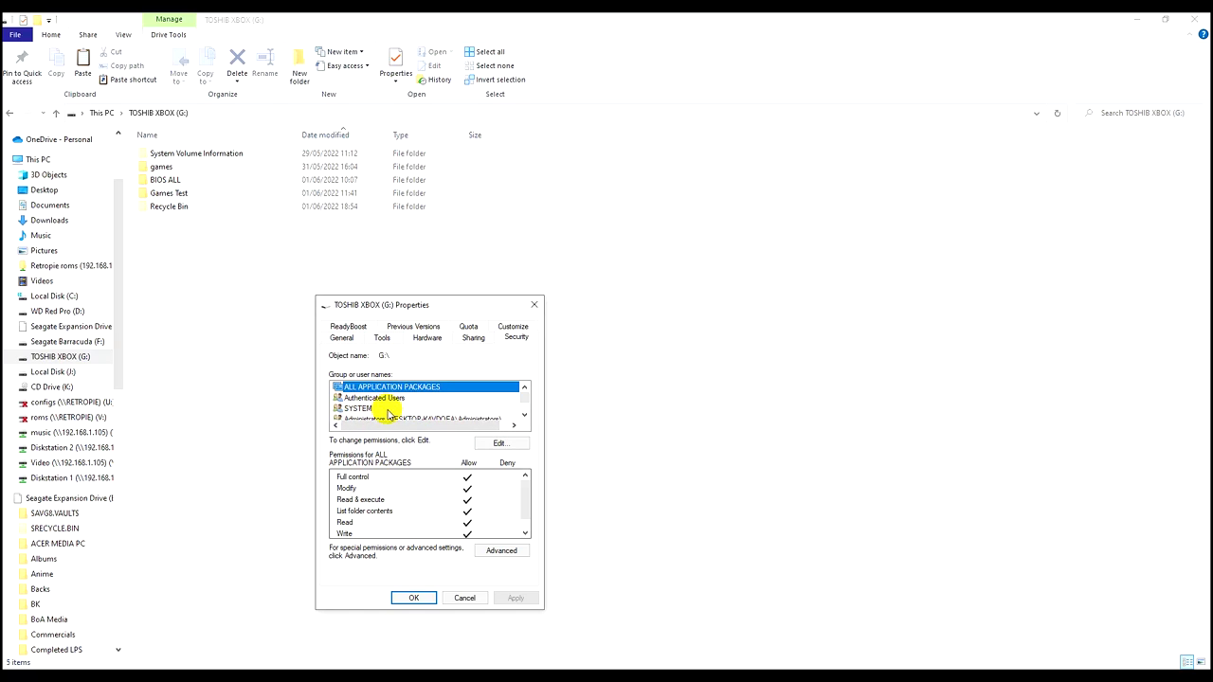
{"action": "left_click", "coordinate": [493, 555]}
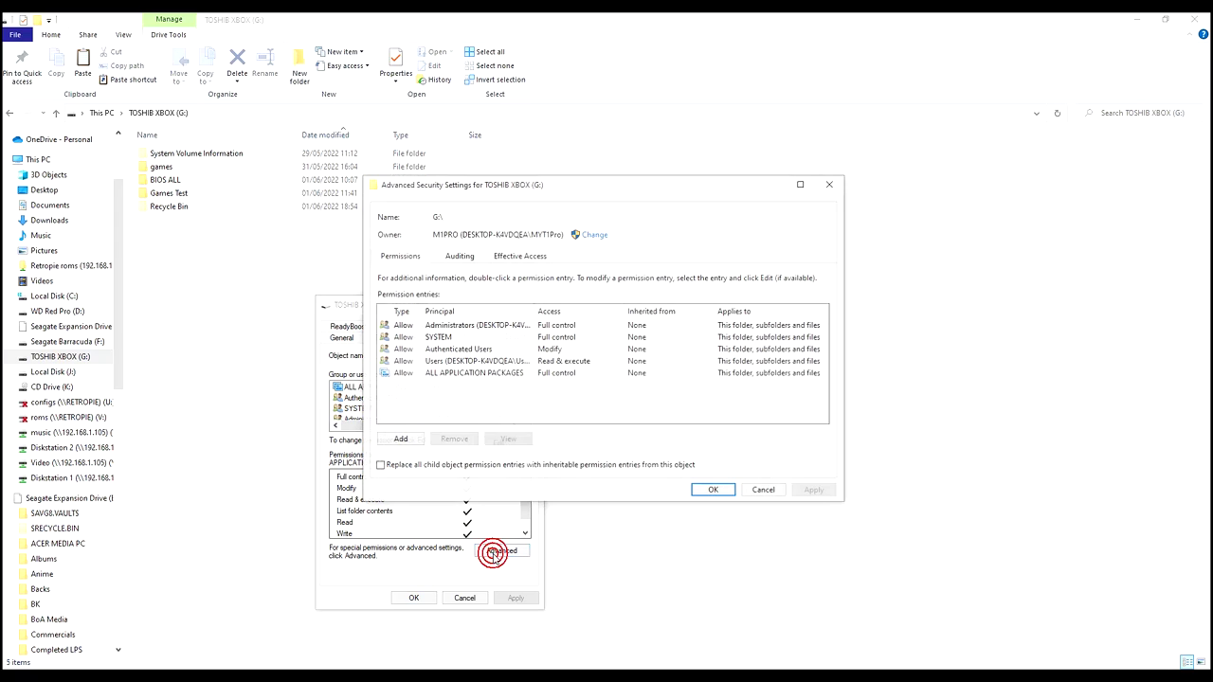
- Add a permission entry allowing ALL APPLICATION PACKAGES full control of this folder, subfolders and files
{"action": "left_click", "coordinate": [399, 440]}
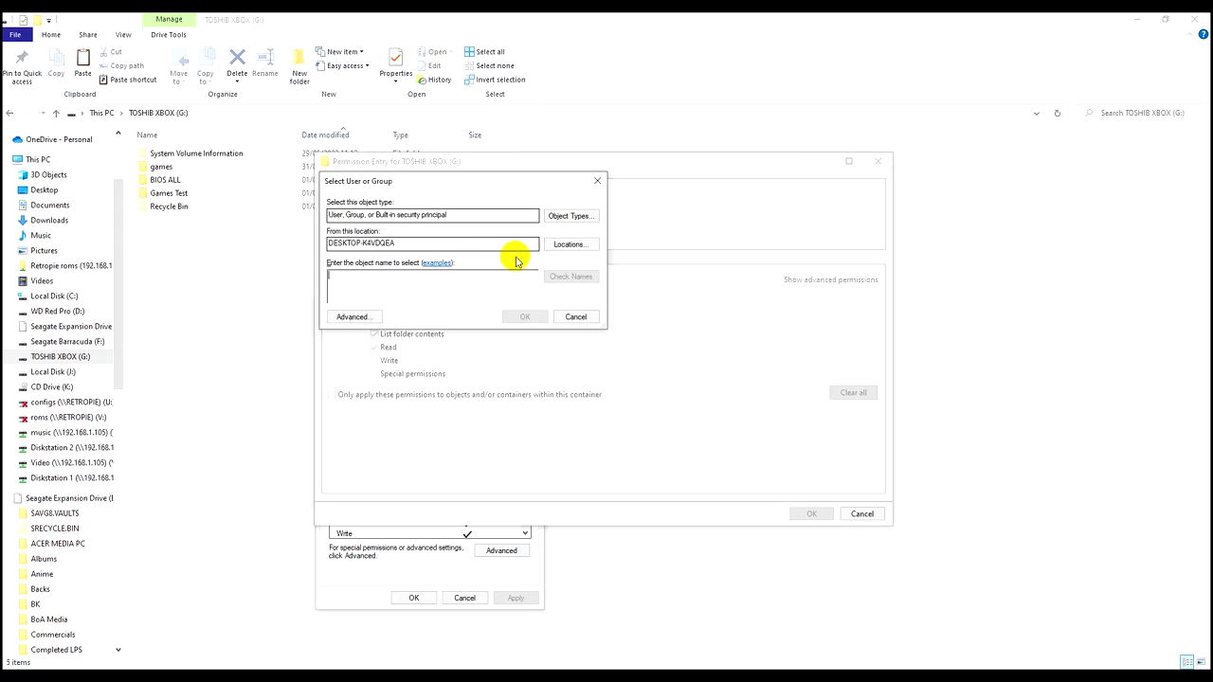
{"action": "left_click", "coordinate": [347, 318]}
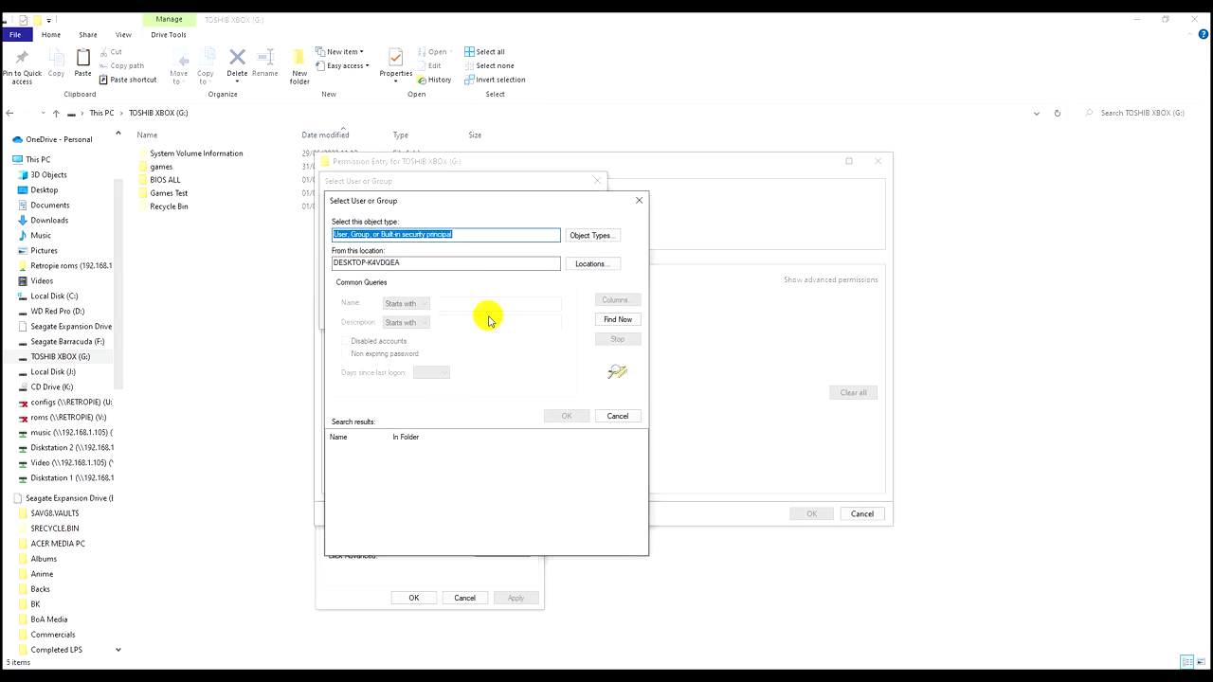
{"action": "left_click", "coordinate": [616, 319]}
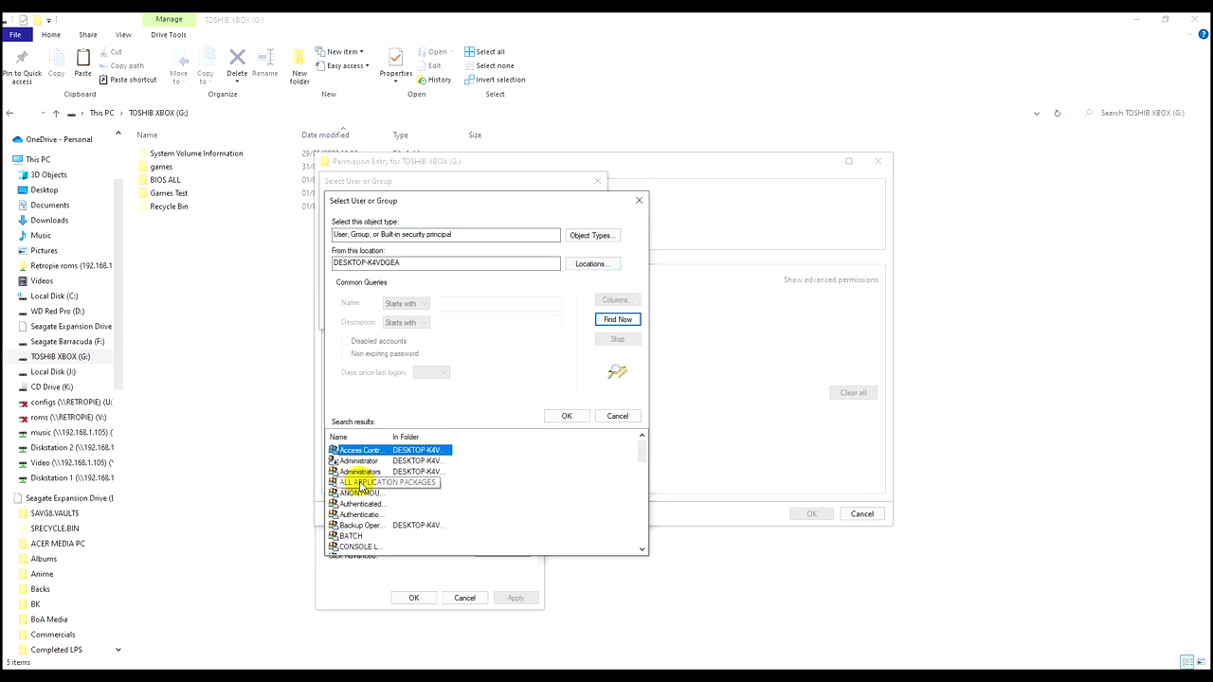
{"action": "left_click", "coordinate": [360, 484]}
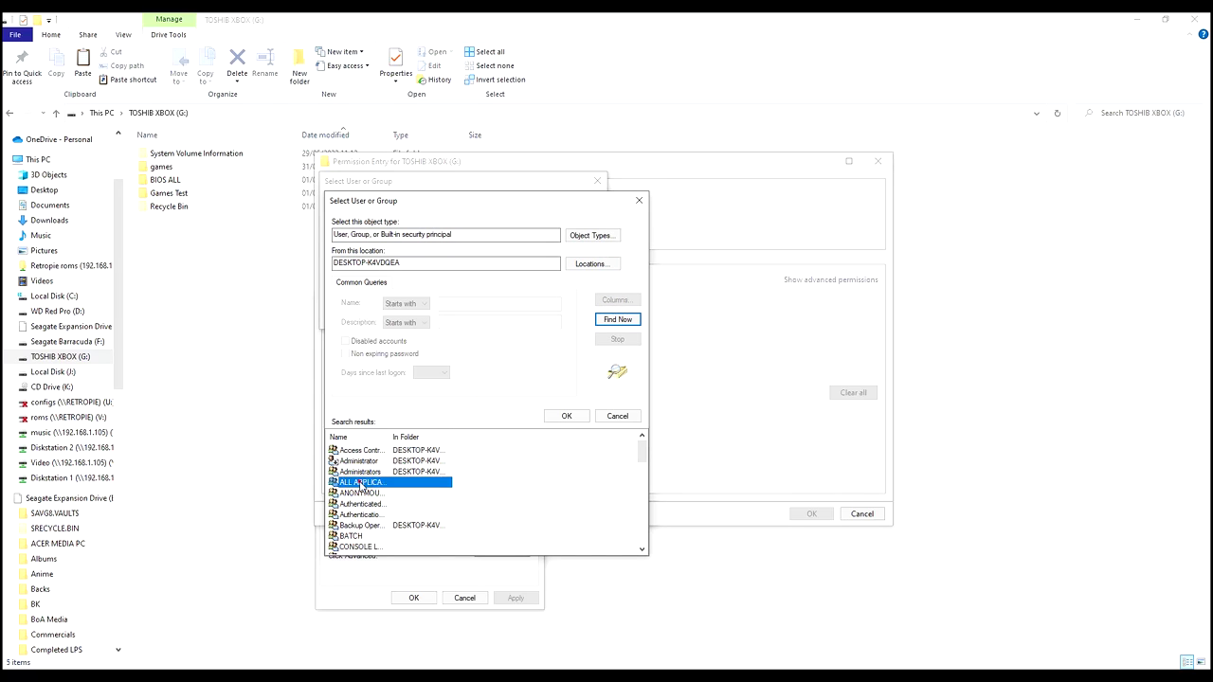
{"action": "left_click", "coordinate": [565, 417]}
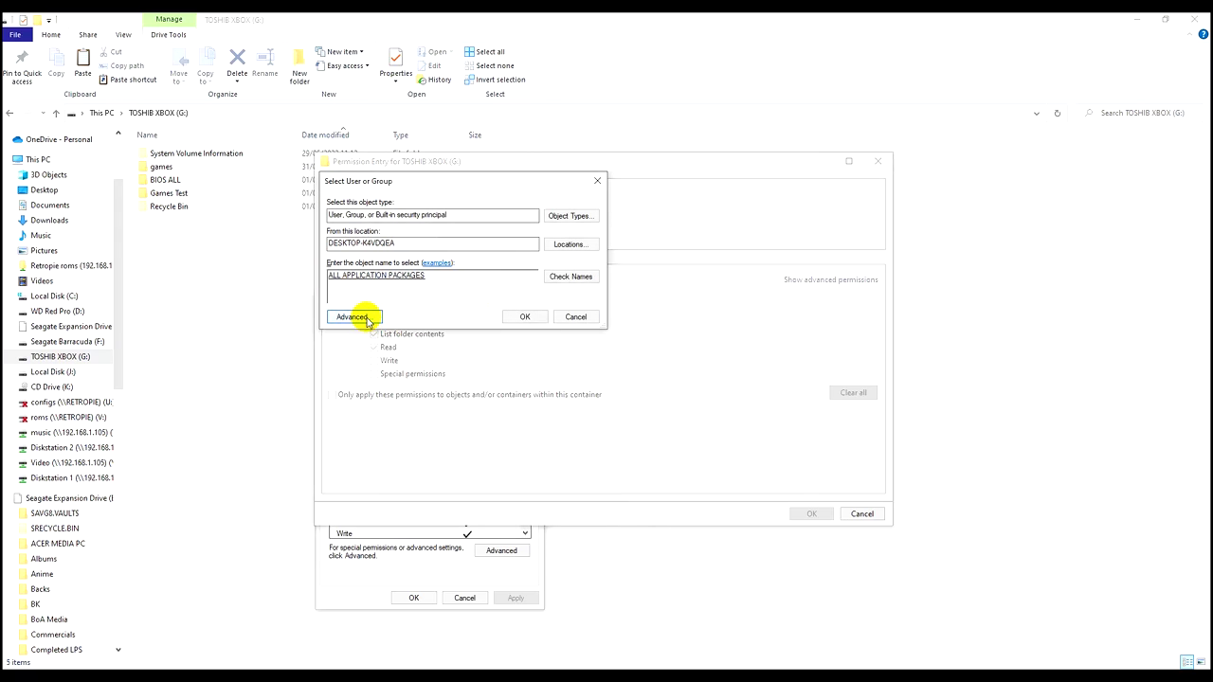
{"action": "left_click", "coordinate": [527, 317]}
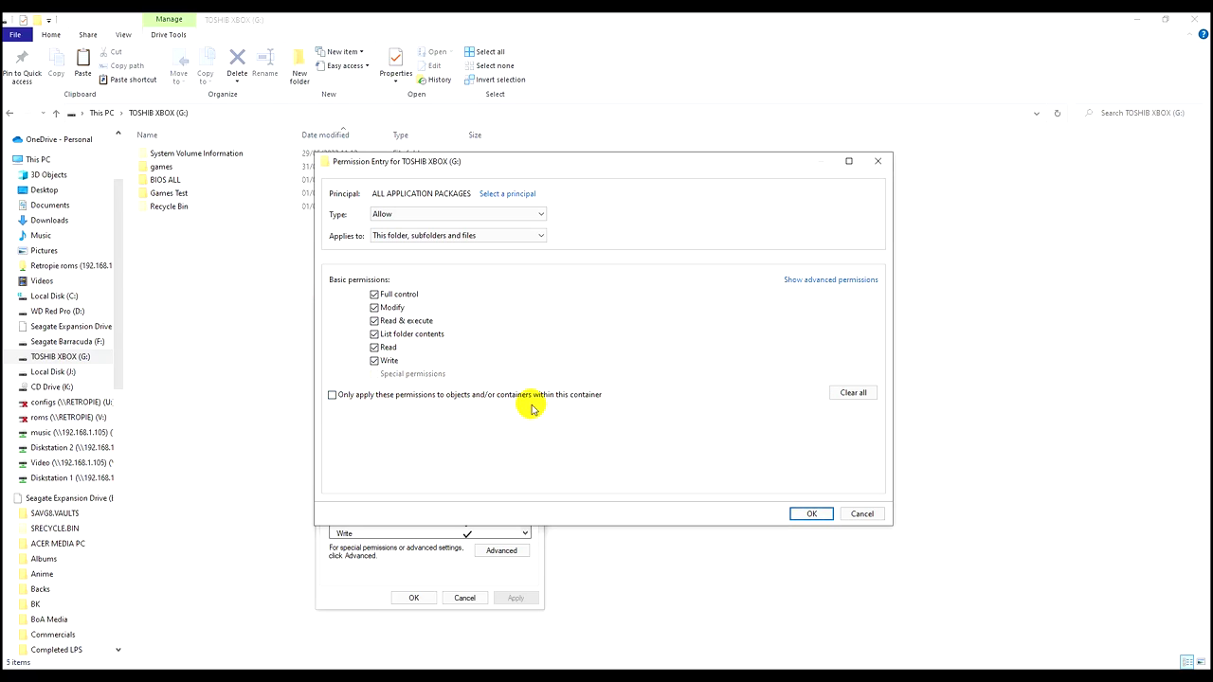
{"action": "left_click", "coordinate": [808, 514]}
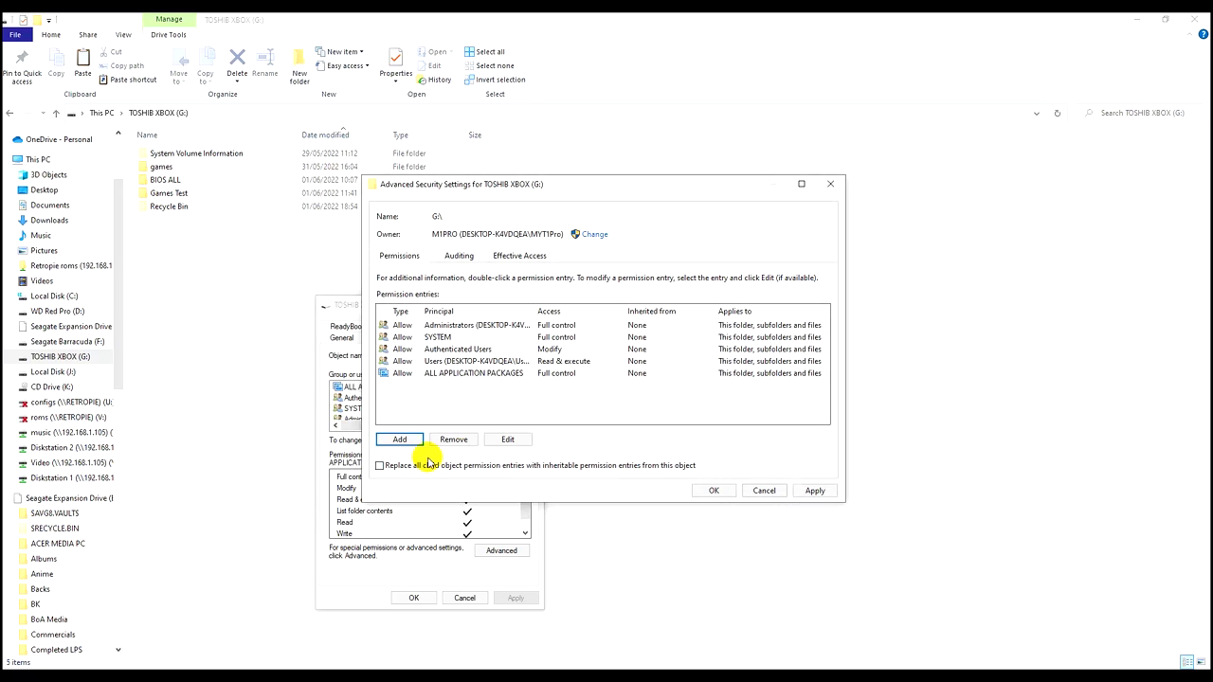
- Replace all child object permission entries on the drive with inheritable ones, apply the change, and close the security and properties dialogs
{"action": "left_click", "coordinate": [434, 374]}
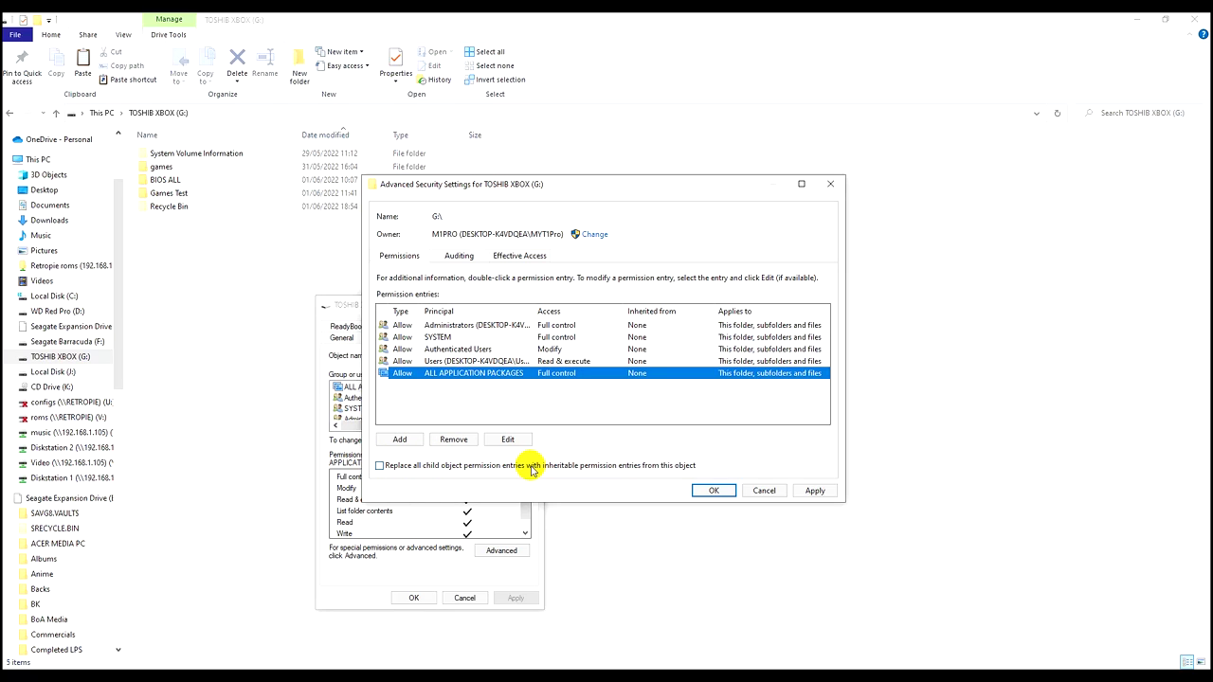
{"action": "left_click", "coordinate": [464, 465]}
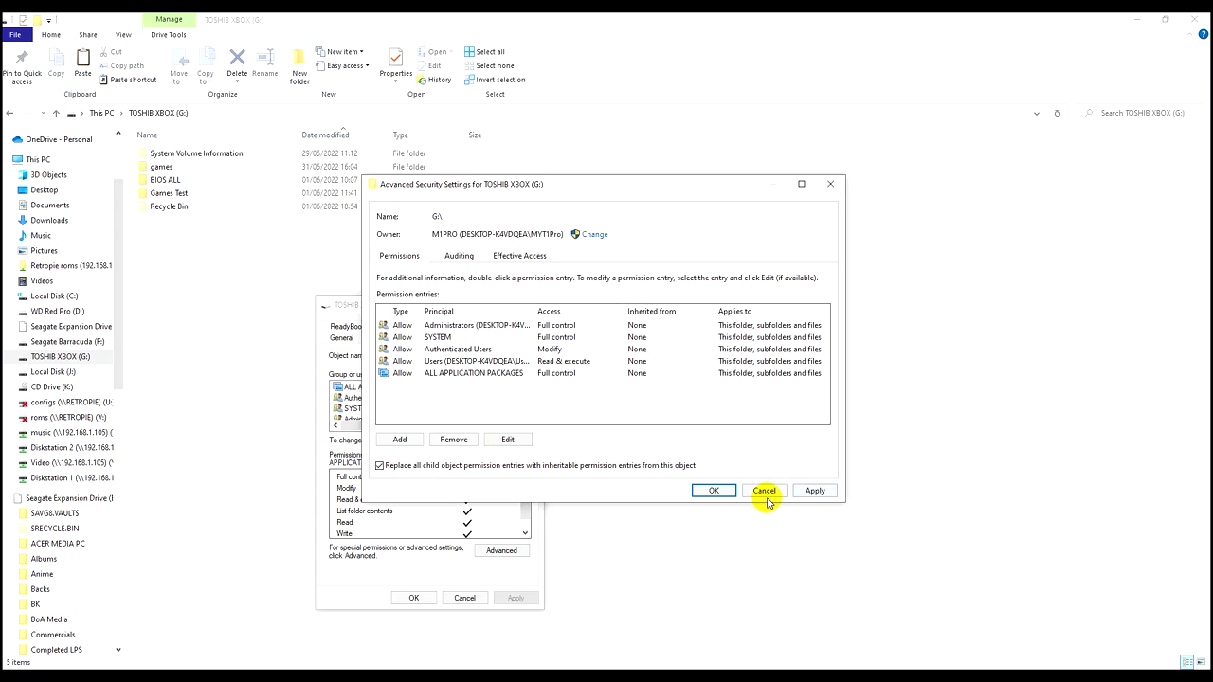
{"action": "left_click", "coordinate": [814, 491]}
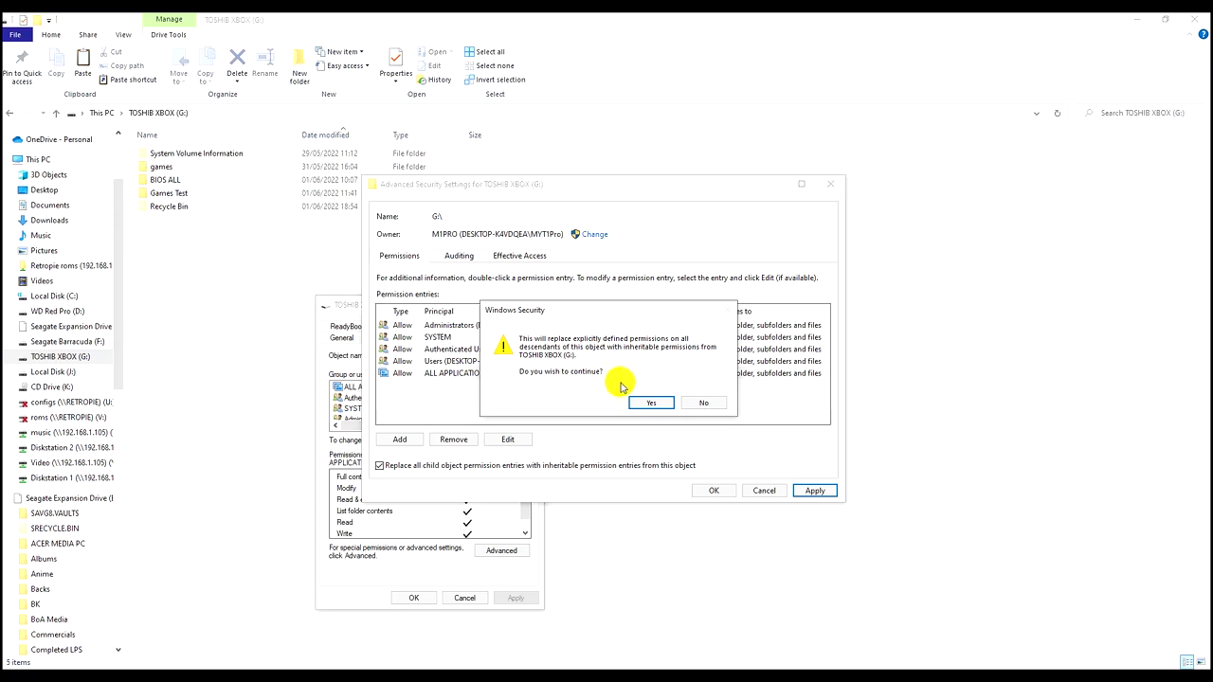
{"action": "left_click", "coordinate": [649, 404]}
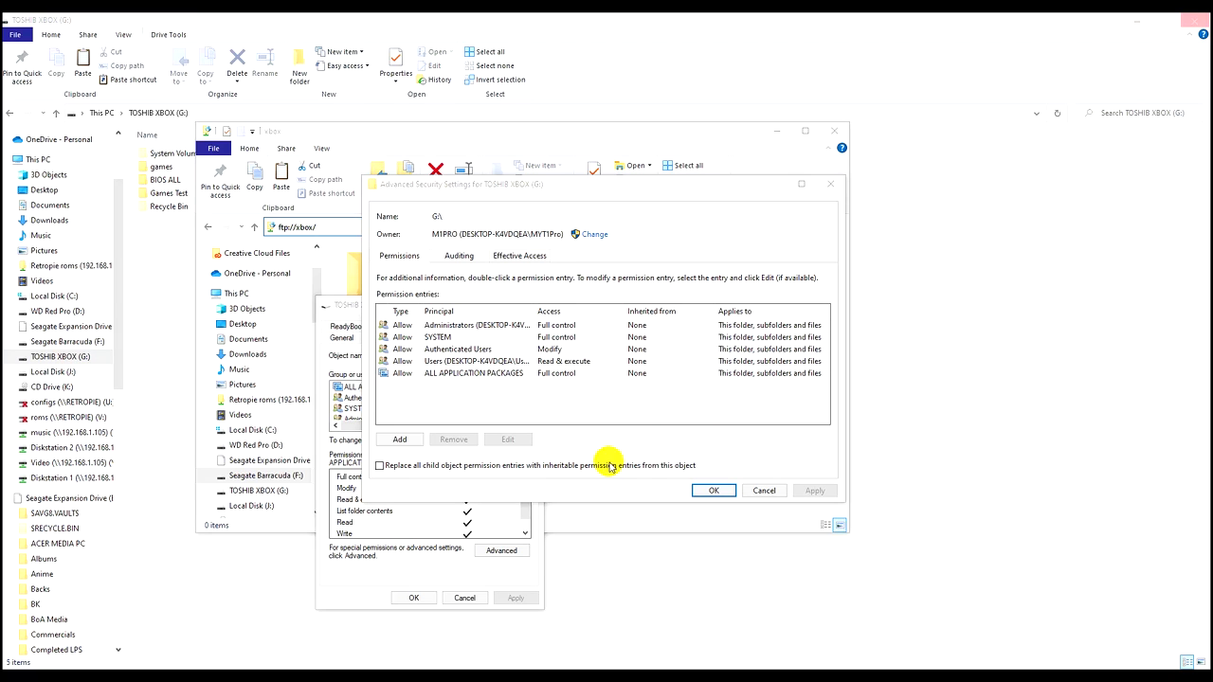
{"action": "left_click", "coordinate": [713, 490]}
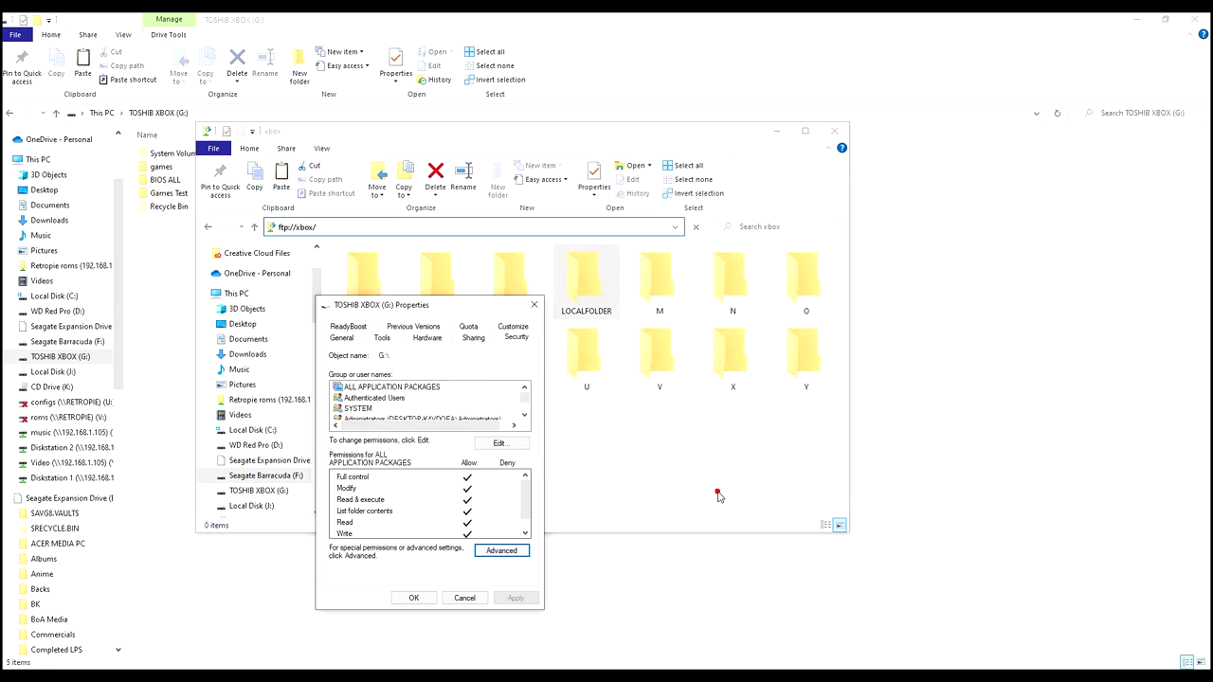
{"action": "left_click", "coordinate": [414, 600]}
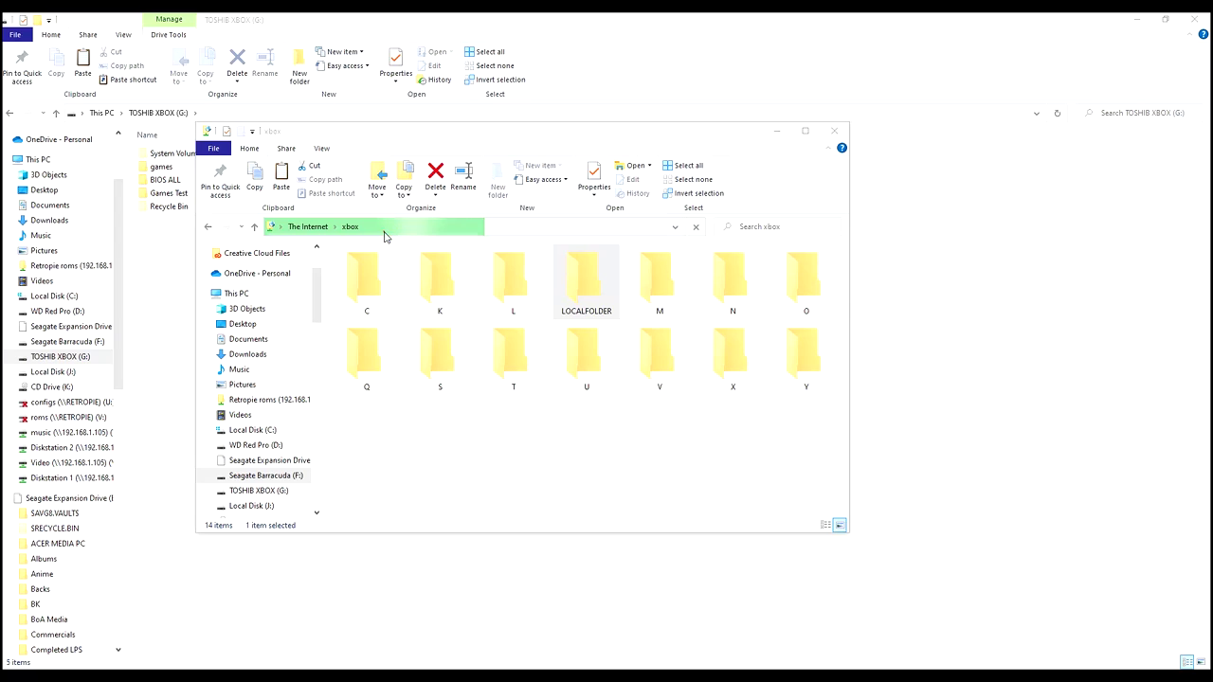
- Connect to the Xbox's FTP server at ftp://xbox in the second File Explorer window
{"action": "left_click", "coordinate": [794, 295]}
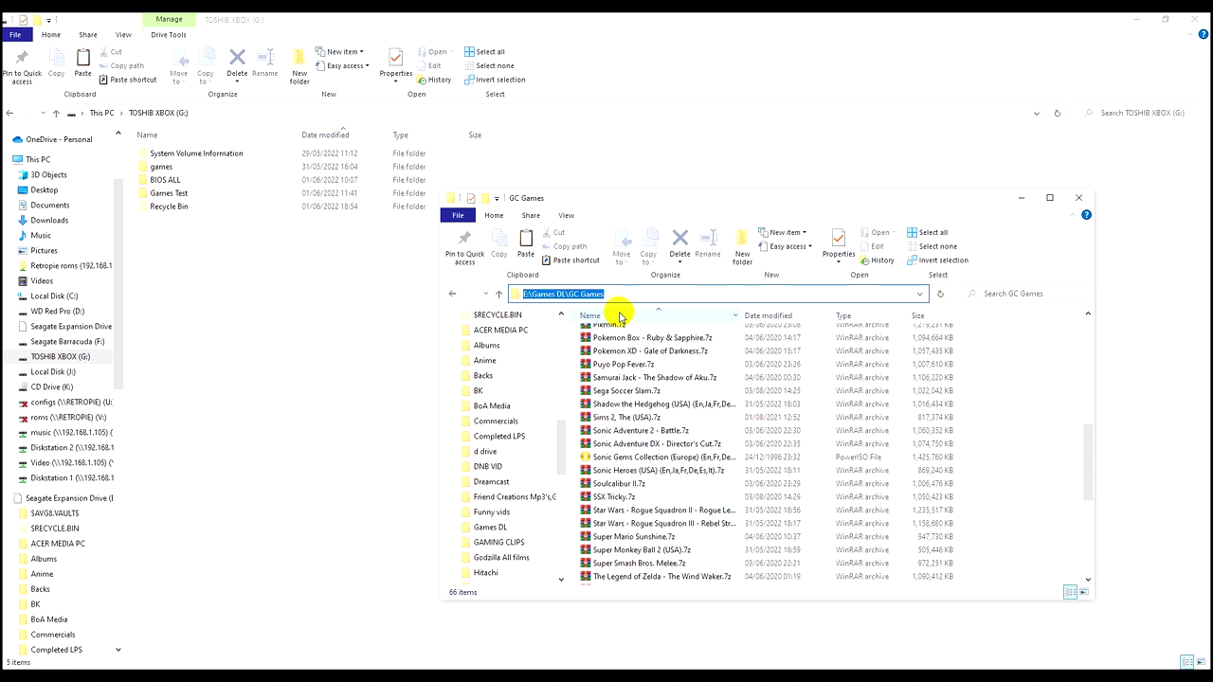
{"action": "type", "text": "ftp"}
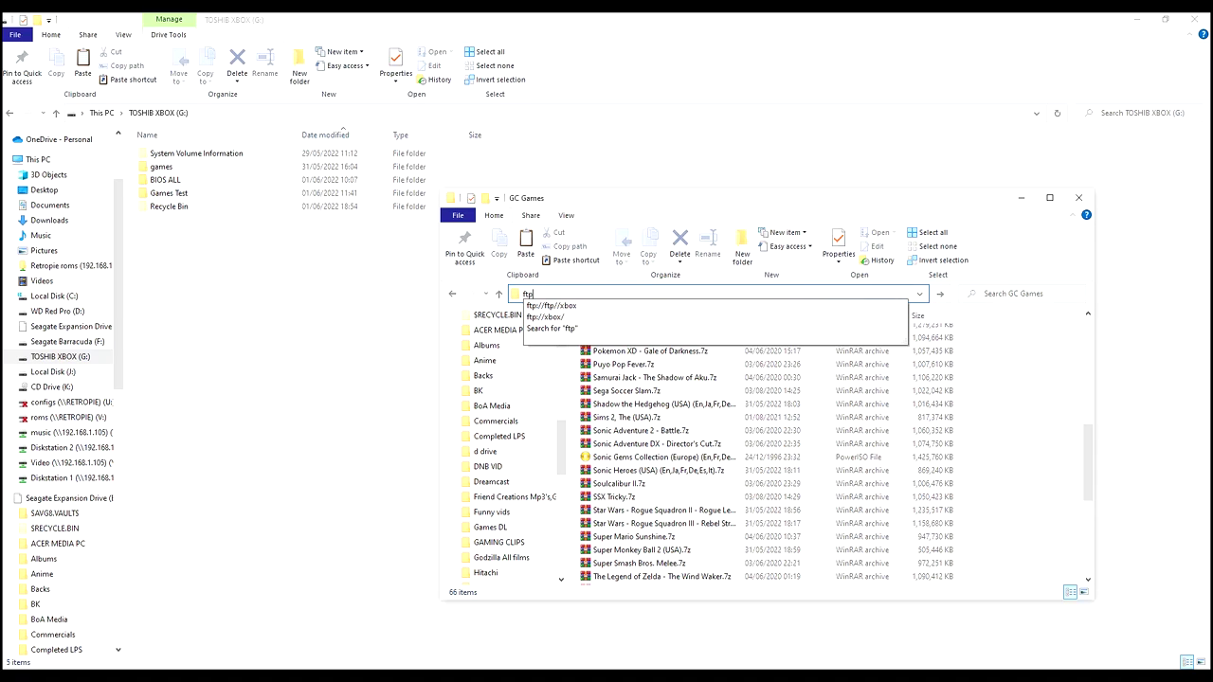
{"action": "type", "text": ":"}
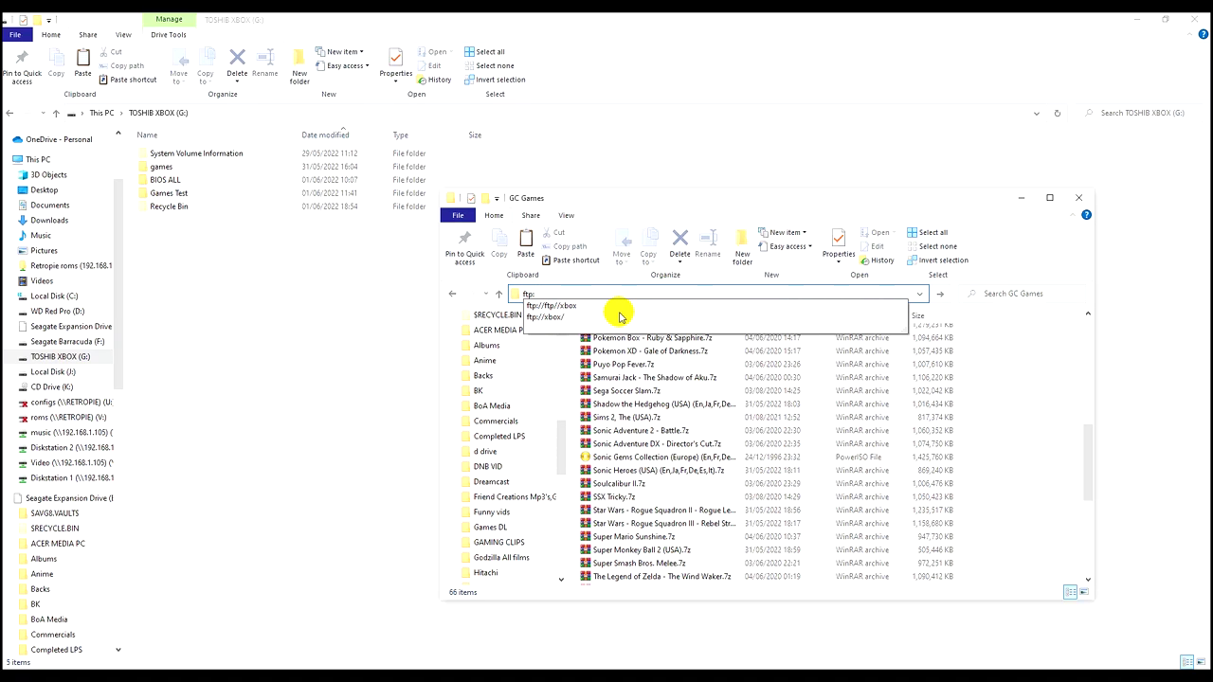
{"action": "type", "text": "//xbox"}
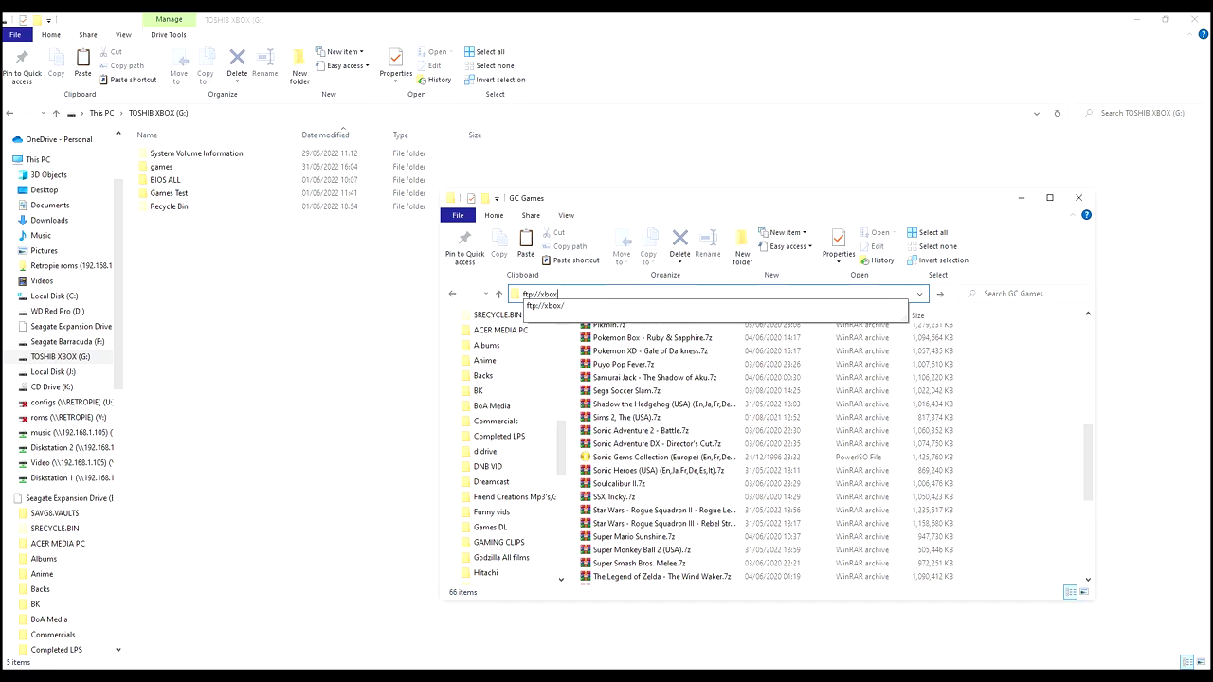
{"action": "key", "text": "Return"}
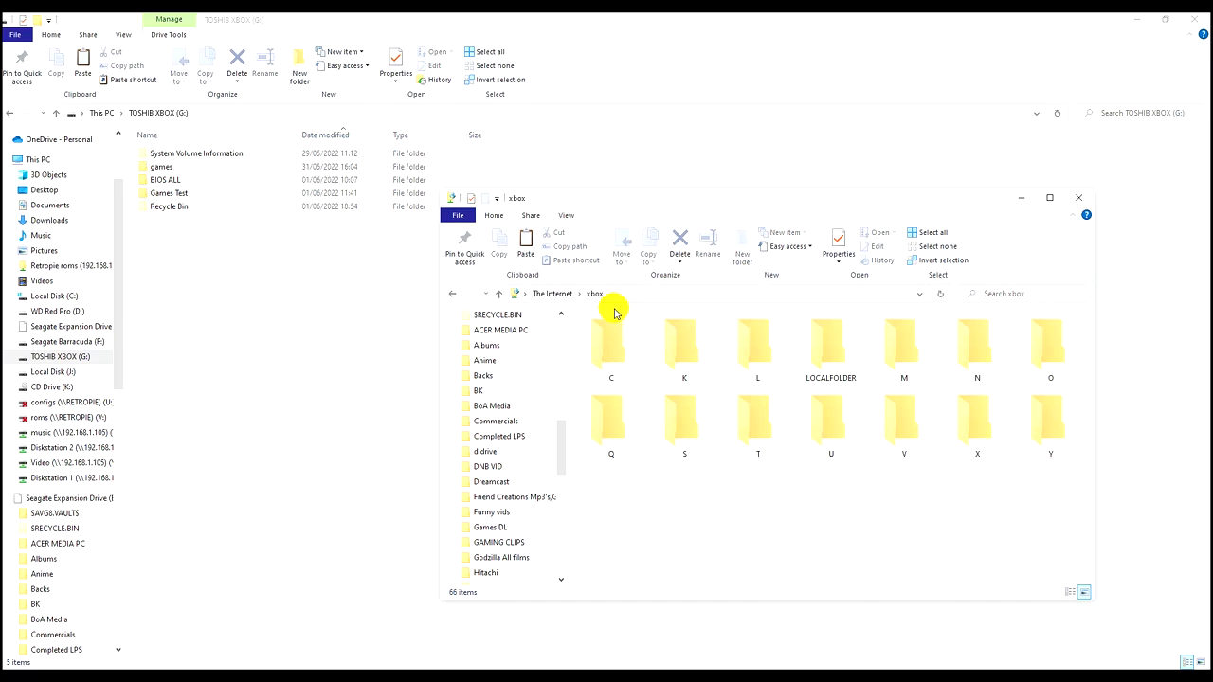
{"action": "left_click_drag", "start_coordinate": [906, 197], "coordinate": [718, 148]}
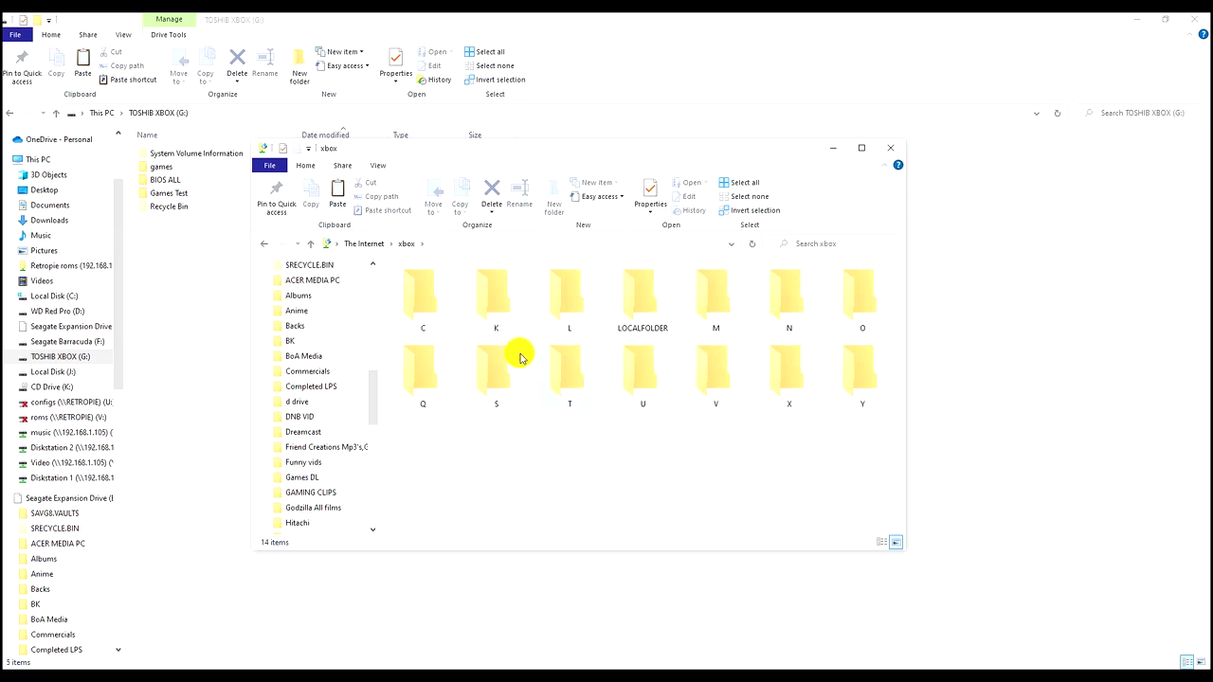
{"action": "left_click", "coordinate": [653, 320]}
{"action": "double_click", "coordinate": [653, 319]}
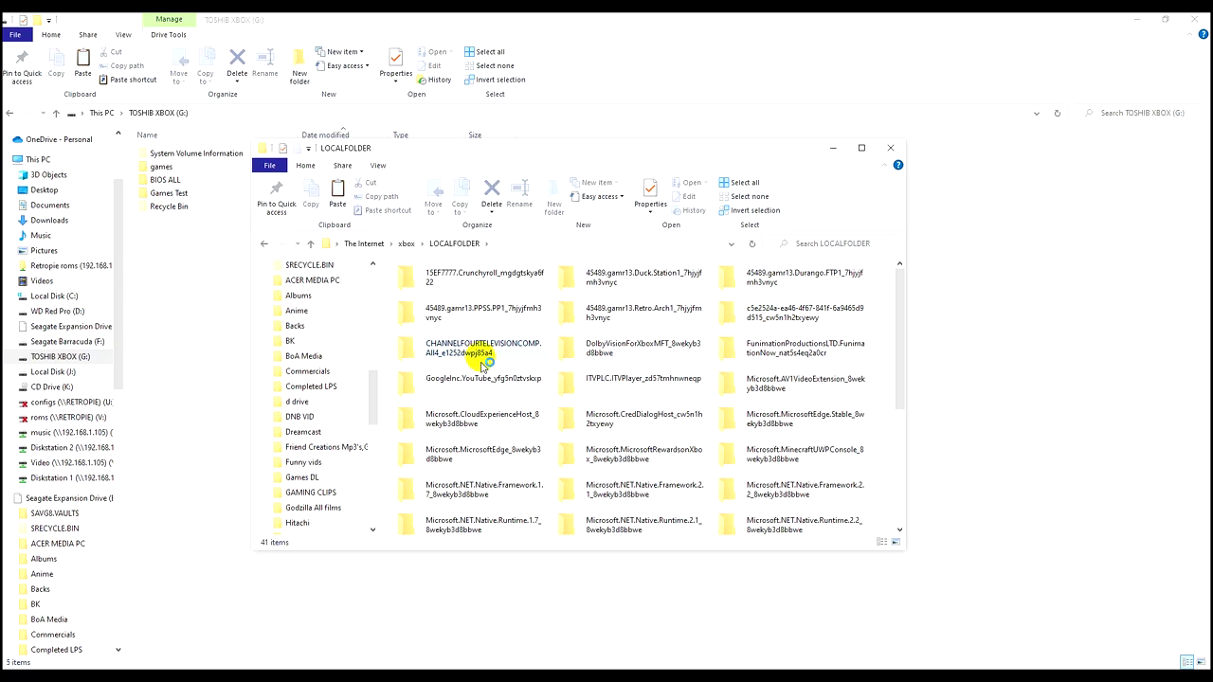
{"action": "key", "text": "BackSpace"}
{"action": "left_click", "coordinate": [711, 434]}
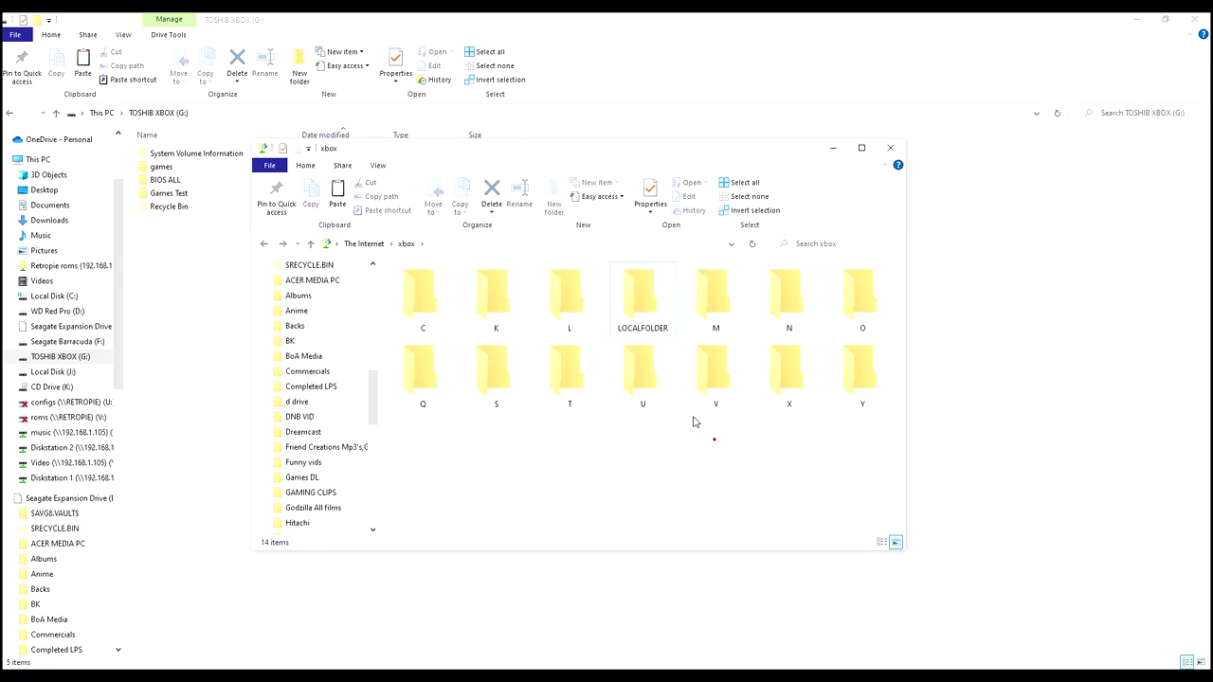
- Open the LocalState folder inside the Retro.Arch1 package folder of LOCALFOLDER on the Xbox
{"action": "double_click", "coordinate": [641, 305]}
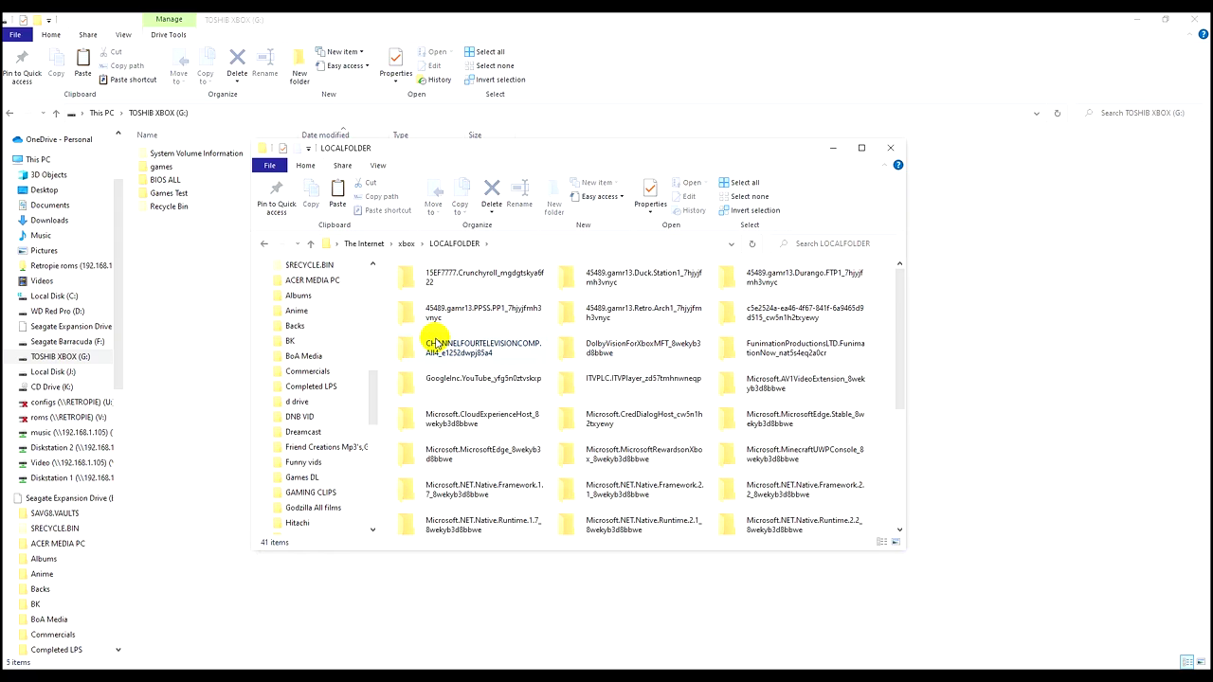
{"action": "left_click", "coordinate": [644, 315]}
{"action": "double_click", "coordinate": [647, 322]}
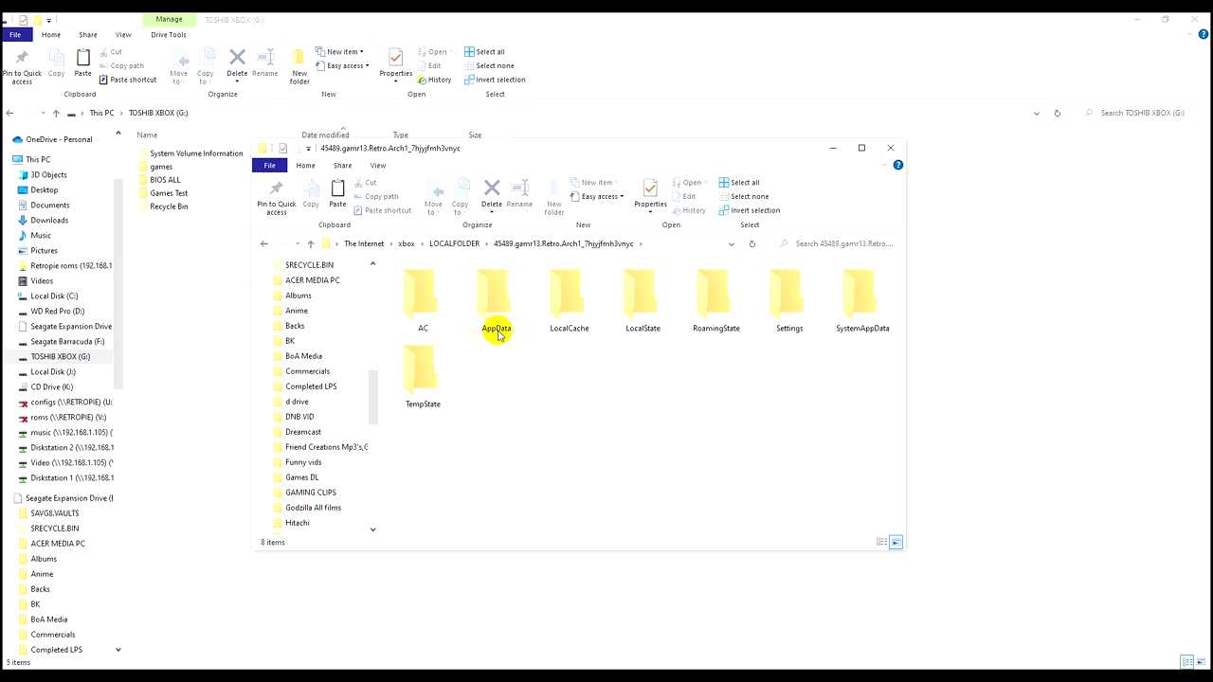
{"action": "left_click", "coordinate": [639, 314]}
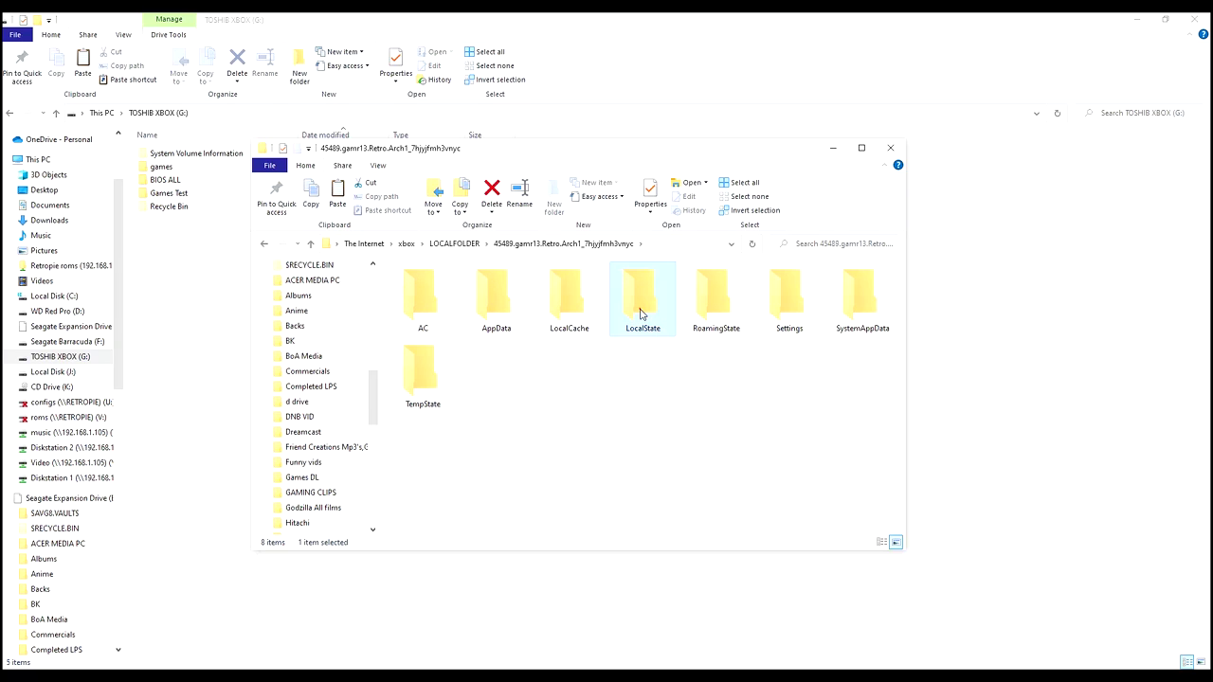
{"action": "double_click", "coordinate": [653, 326]}
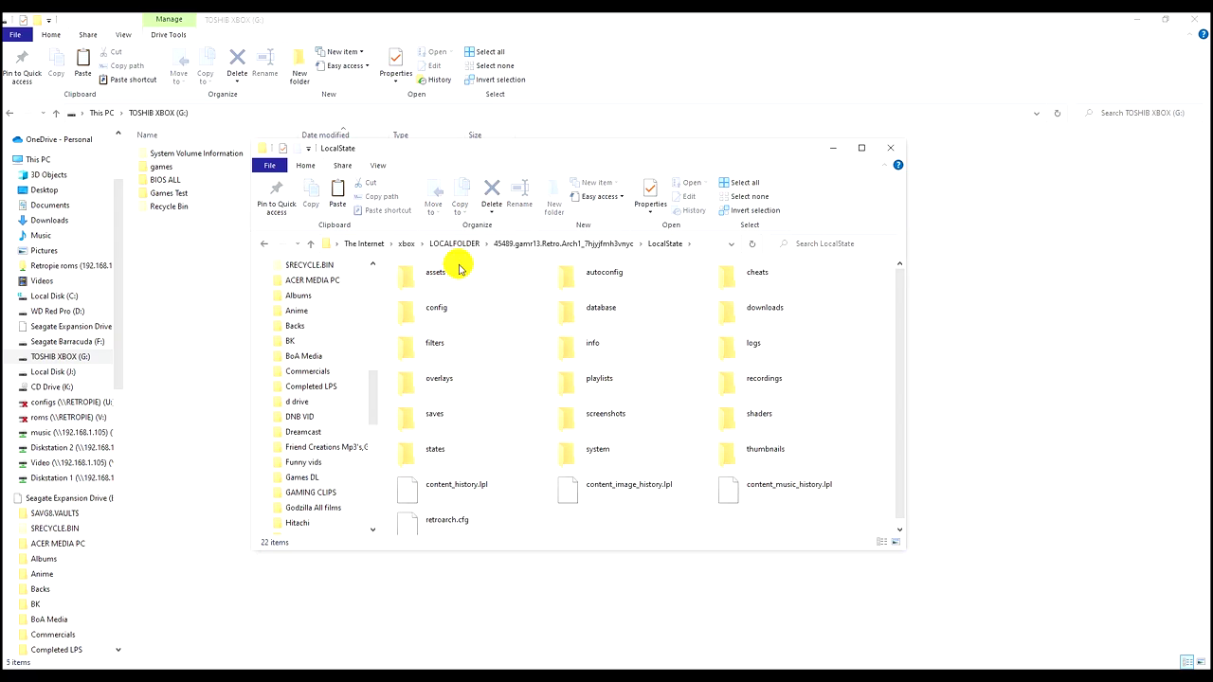
- Look into RetroArch's config, saves and screenshots folders in LocalState, returning to LocalState each time
{"action": "double_click", "coordinate": [438, 313]}
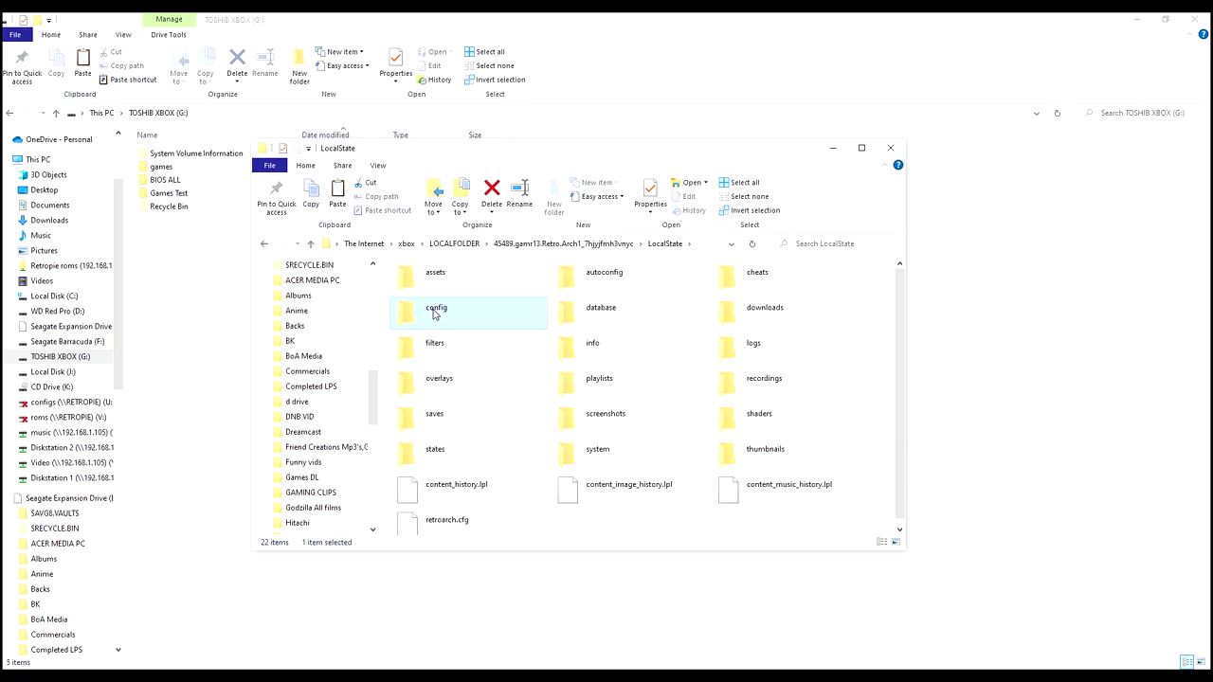
{"action": "key", "text": "alt+Left"}
{"action": "double_click", "coordinate": [438, 410]}
{"action": "key", "text": "alt+Left"}
{"action": "double_click", "coordinate": [635, 419]}
{"action": "key", "text": "alt+Left"}
{"action": "left_click", "coordinate": [772, 441]}
{"action": "left_click", "coordinate": [770, 417]}
- Copy the config, playlists, saves, screenshots, states, system and thumbnails folders from LocalState to the root of the TOSHIB XBOX (G:) drive
{"action": "left_click", "coordinate": [427, 305]}
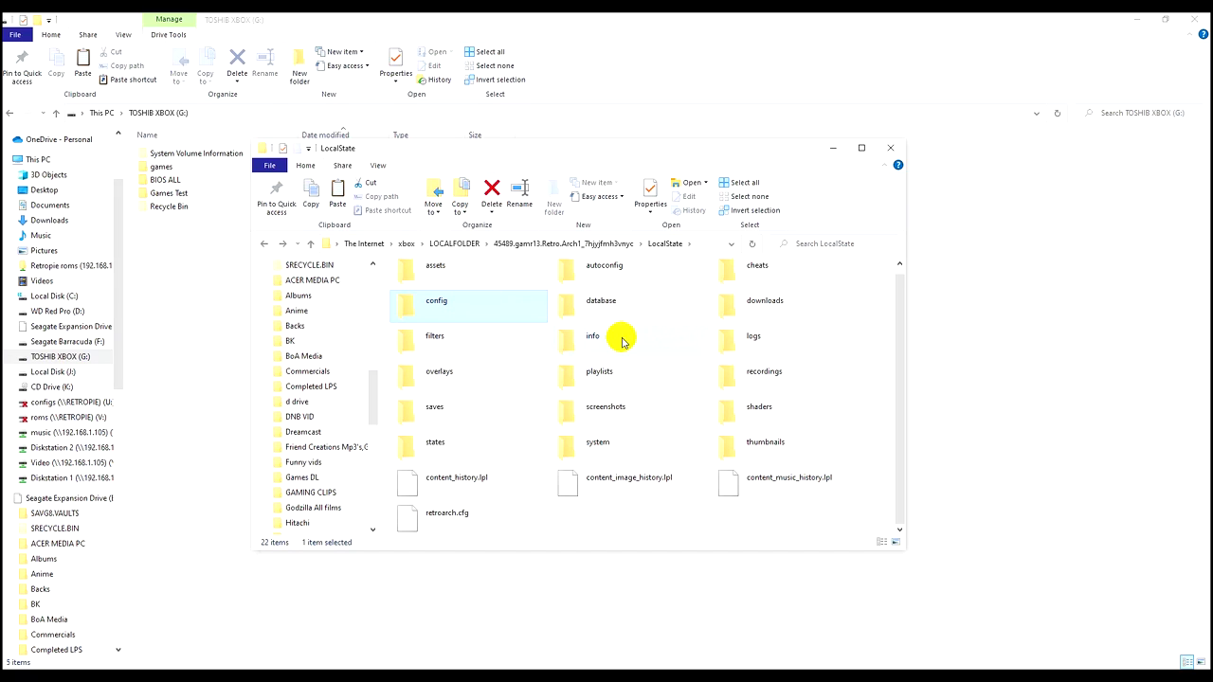
{"action": "left_click", "coordinate": [600, 373], "text": "ctrl"}
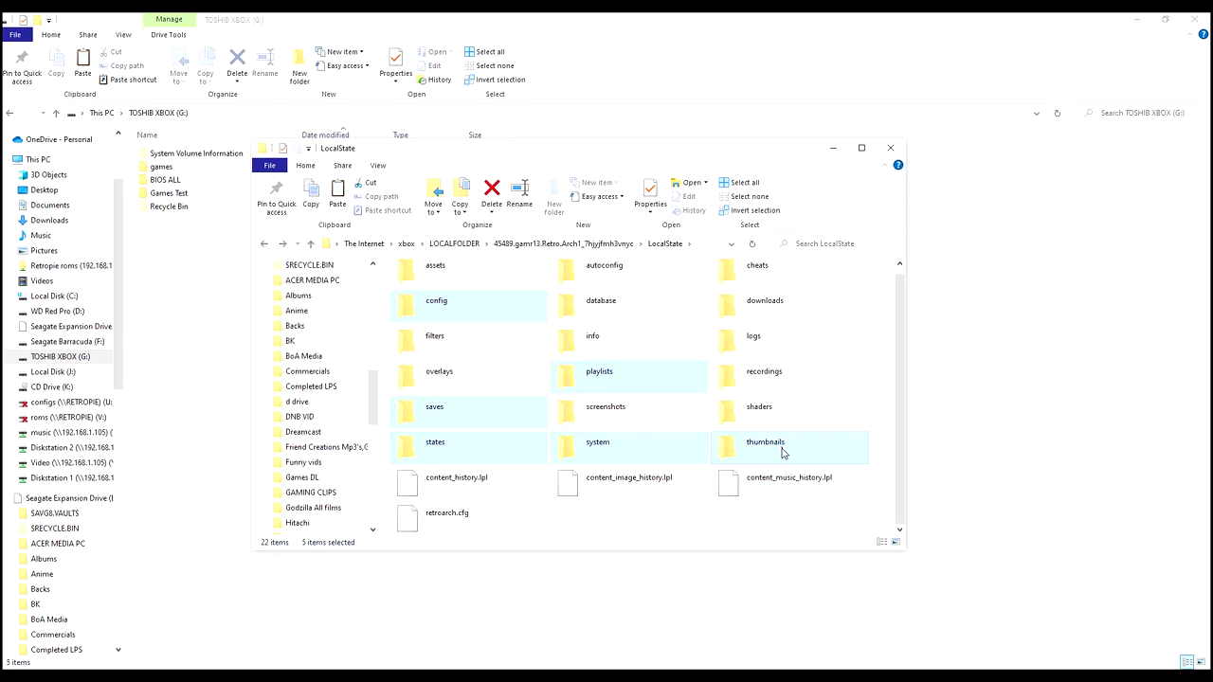
{"action": "left_click", "coordinate": [600, 414], "text": "ctrl"}
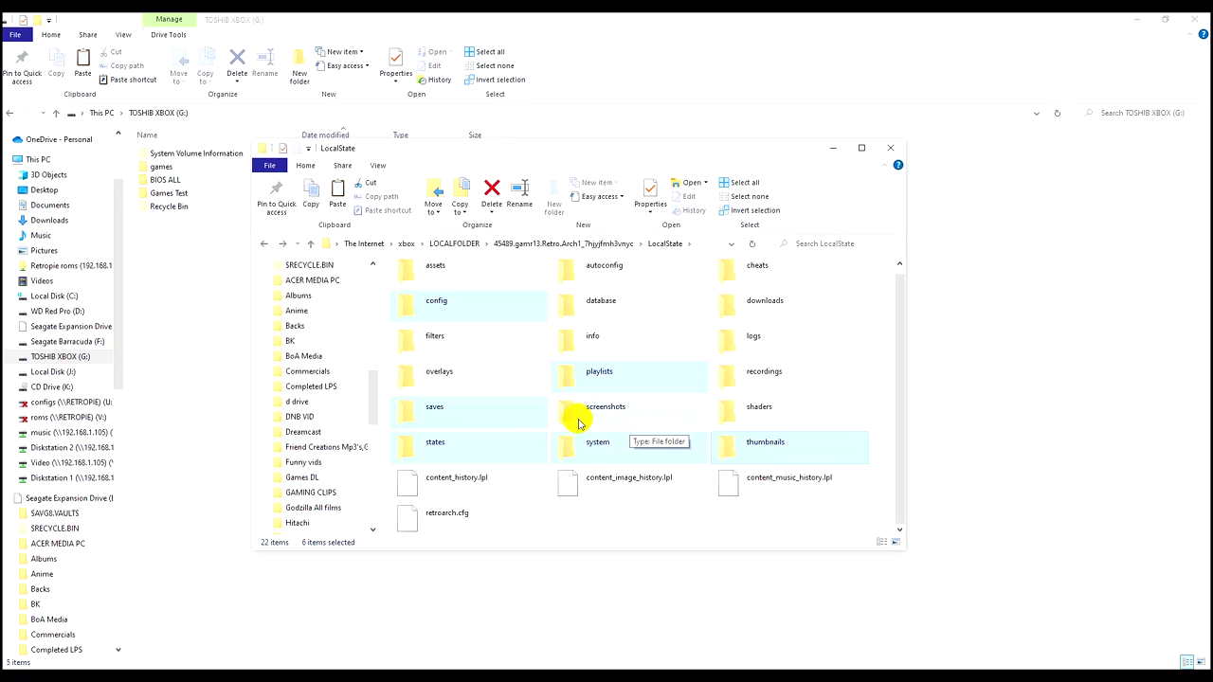
{"action": "right_click", "coordinate": [603, 415]}
{"action": "key", "text": "Escape"}
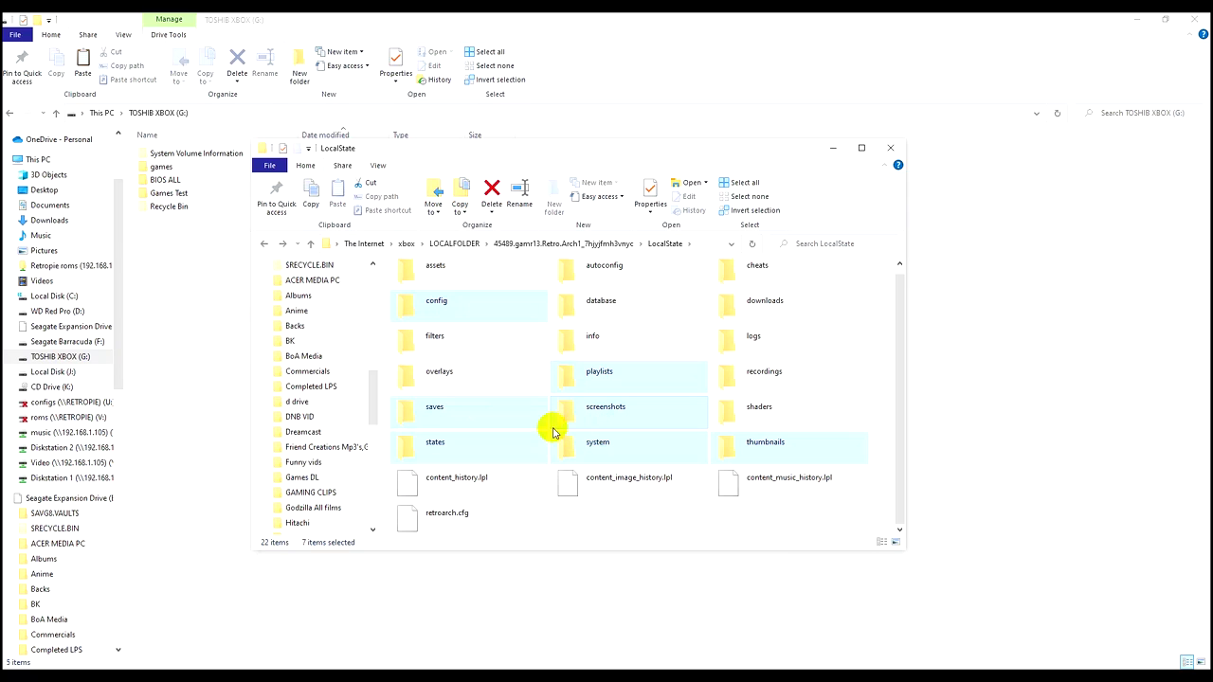
{"action": "left_click", "coordinate": [203, 325]}
{"action": "right_click", "coordinate": [334, 343]}
{"action": "left_click", "coordinate": [275, 430]}
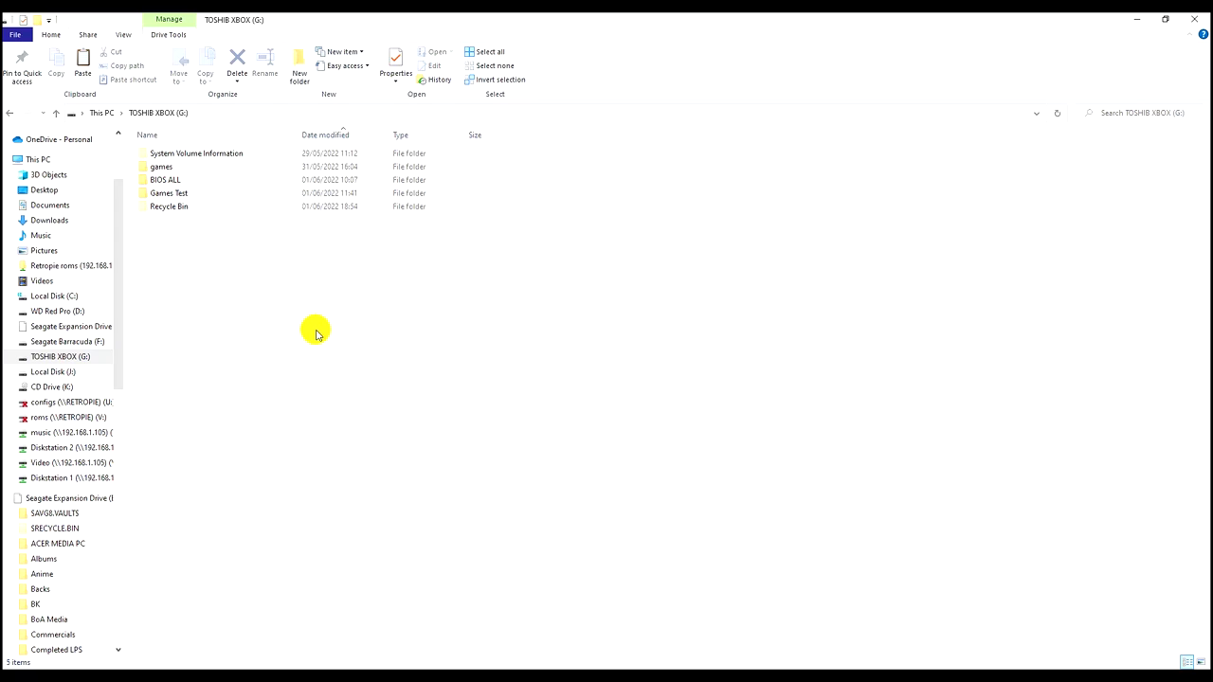
{"action": "left_click", "coordinate": [689, 347]}
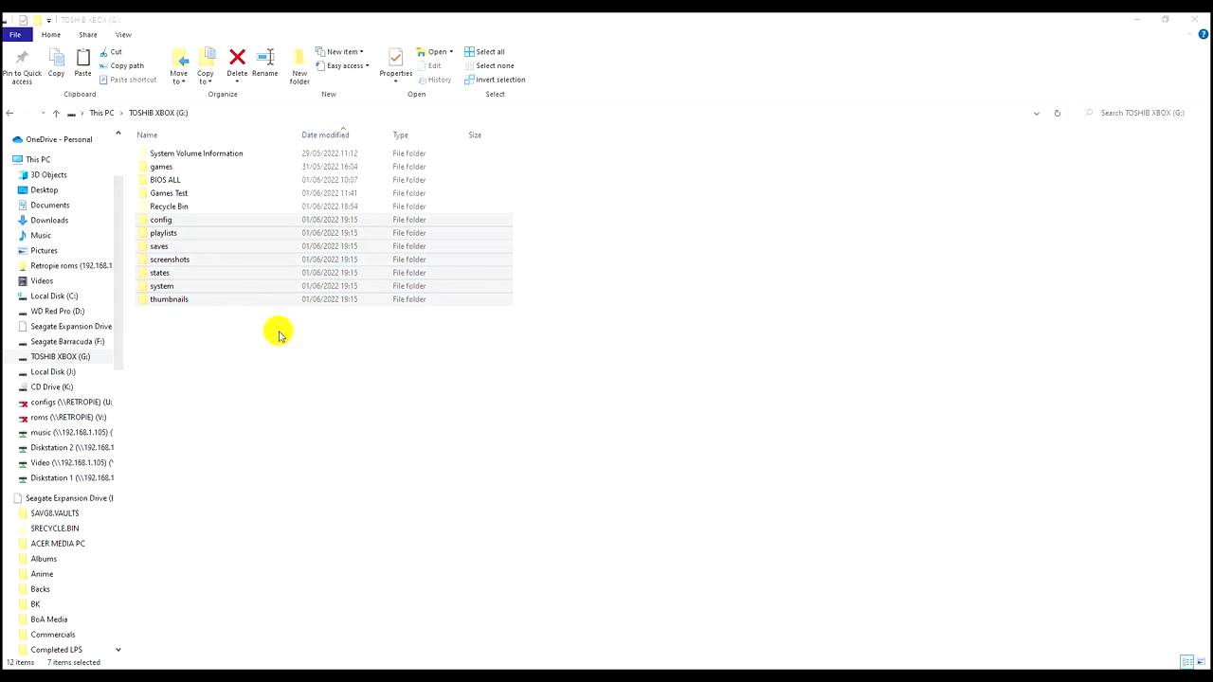
- Look into the Recycle Bin folder on the TOSHIB XBOX (G:) drive and return to the drive's root
{"action": "double_click", "coordinate": [216, 300]}
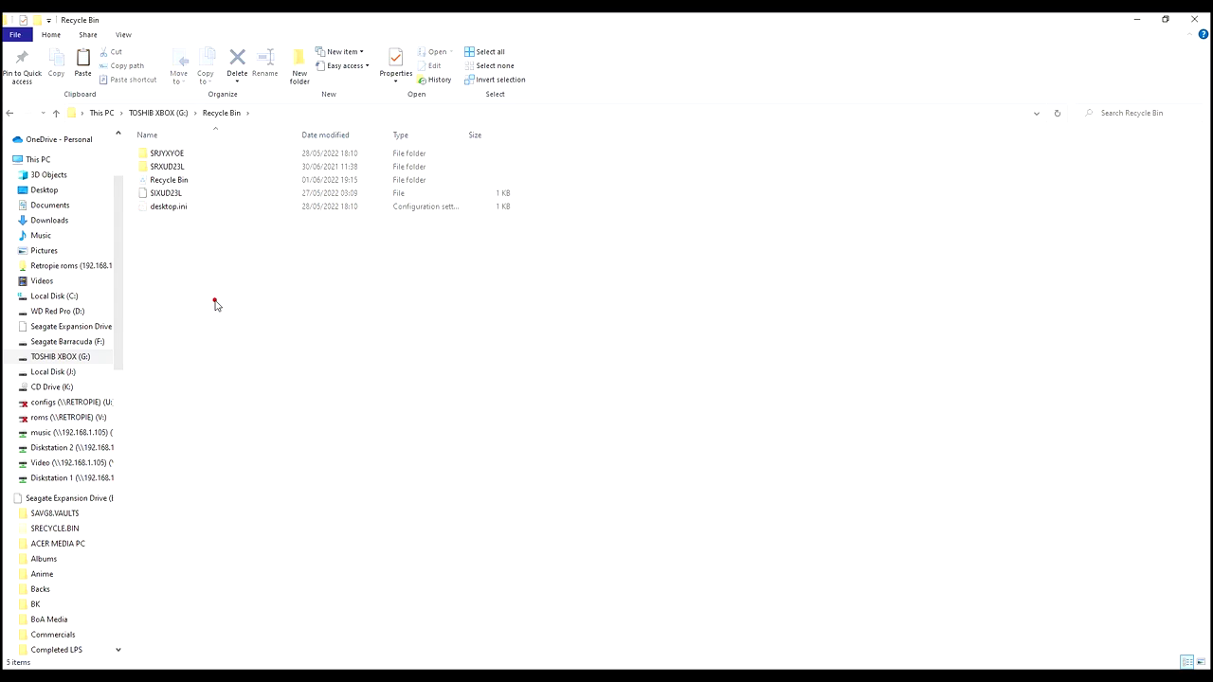
{"action": "double_click", "coordinate": [190, 166]}
{"action": "key", "text": "alt+Left"}
{"action": "key", "text": "alt+Left"}
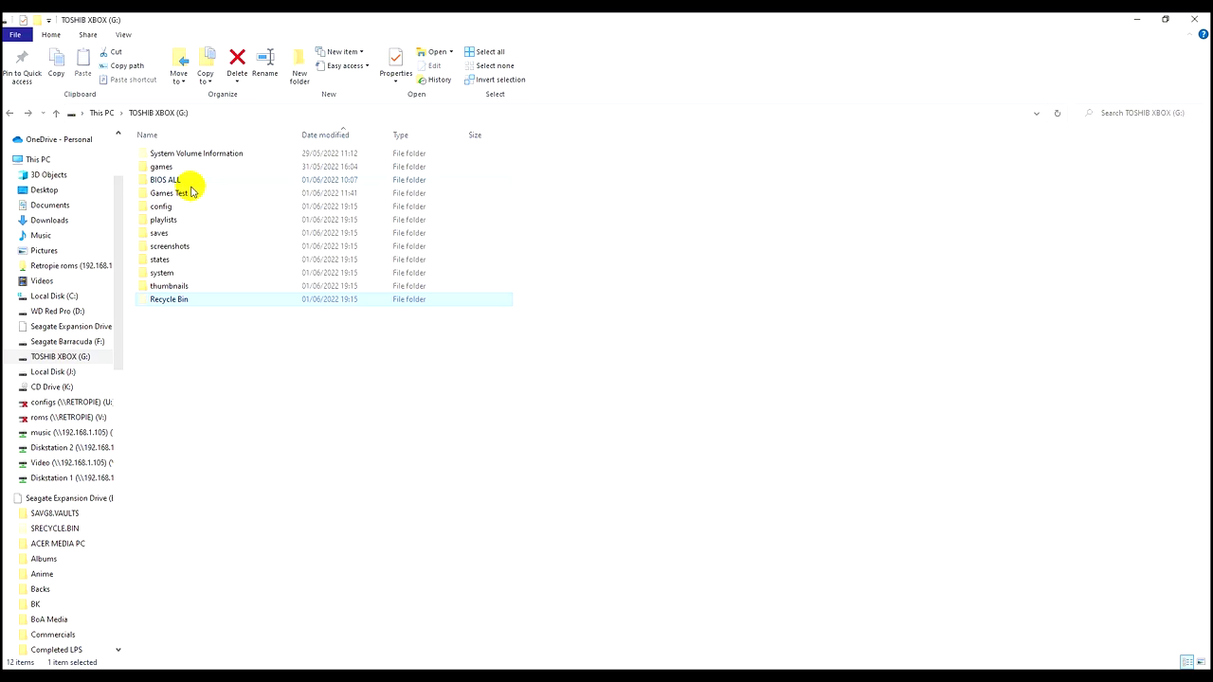
- Look into the copied system folder on the TOSHIB XBOX (G:) drive and return to the drive's root
{"action": "left_click", "coordinate": [216, 323]}
{"action": "key", "text": "c"}
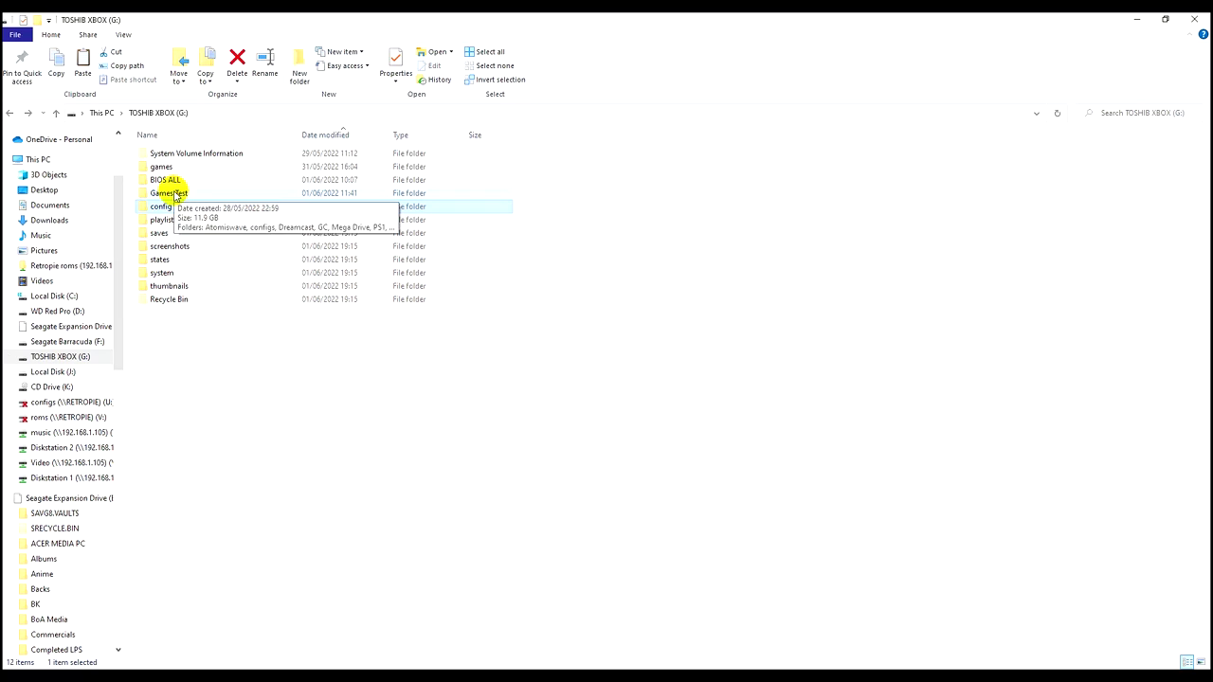
{"action": "left_click", "coordinate": [182, 275]}
{"action": "double_click", "coordinate": [183, 276]}
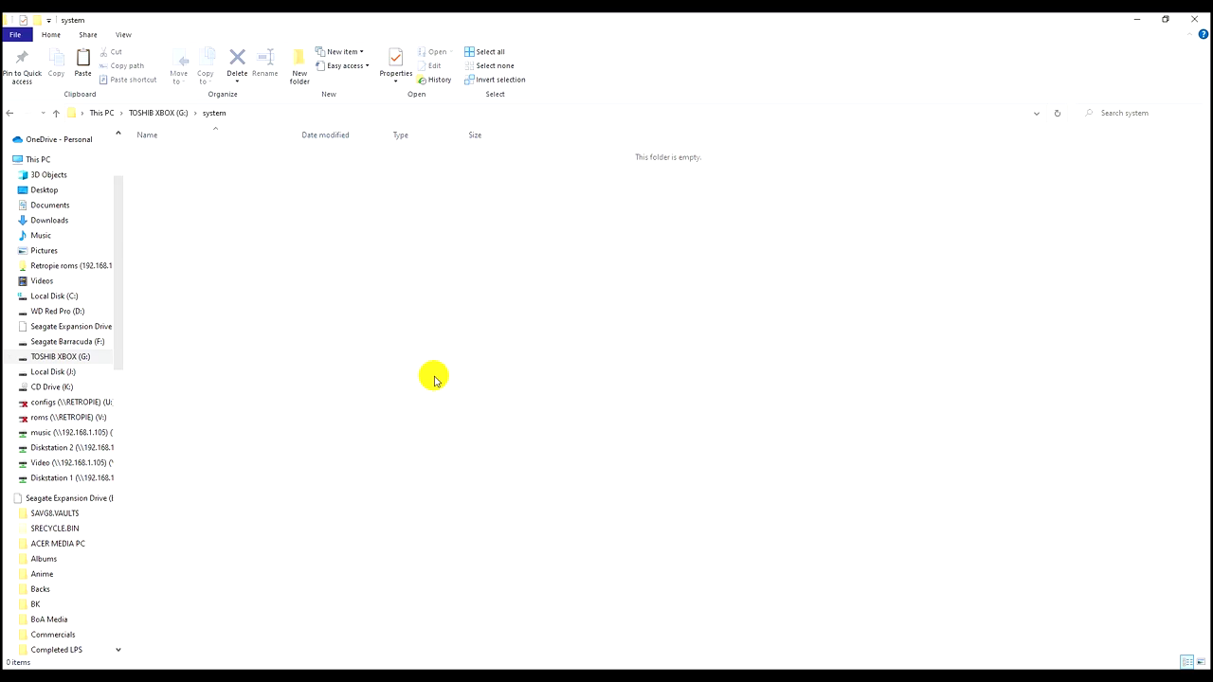
{"action": "key", "text": "alt+Left"}
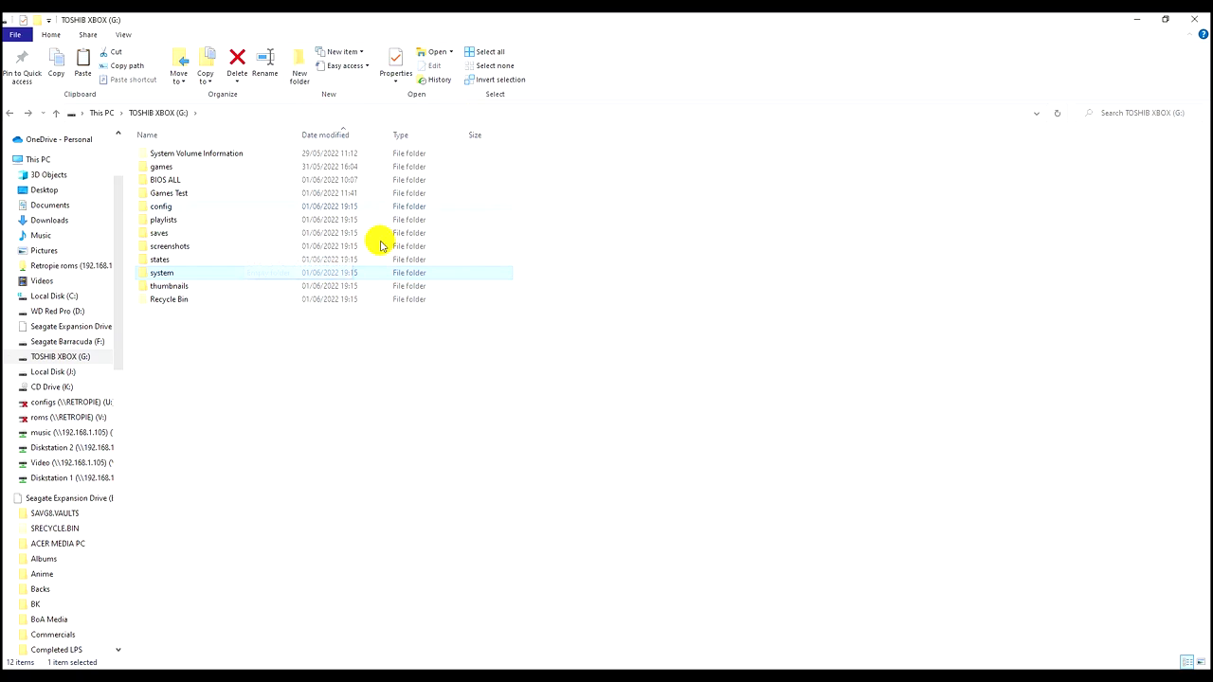
- Switch to the Xbox RA Files window and open the Xbox RA Files subfolder
{"action": "left_click", "coordinate": [153, 677]}
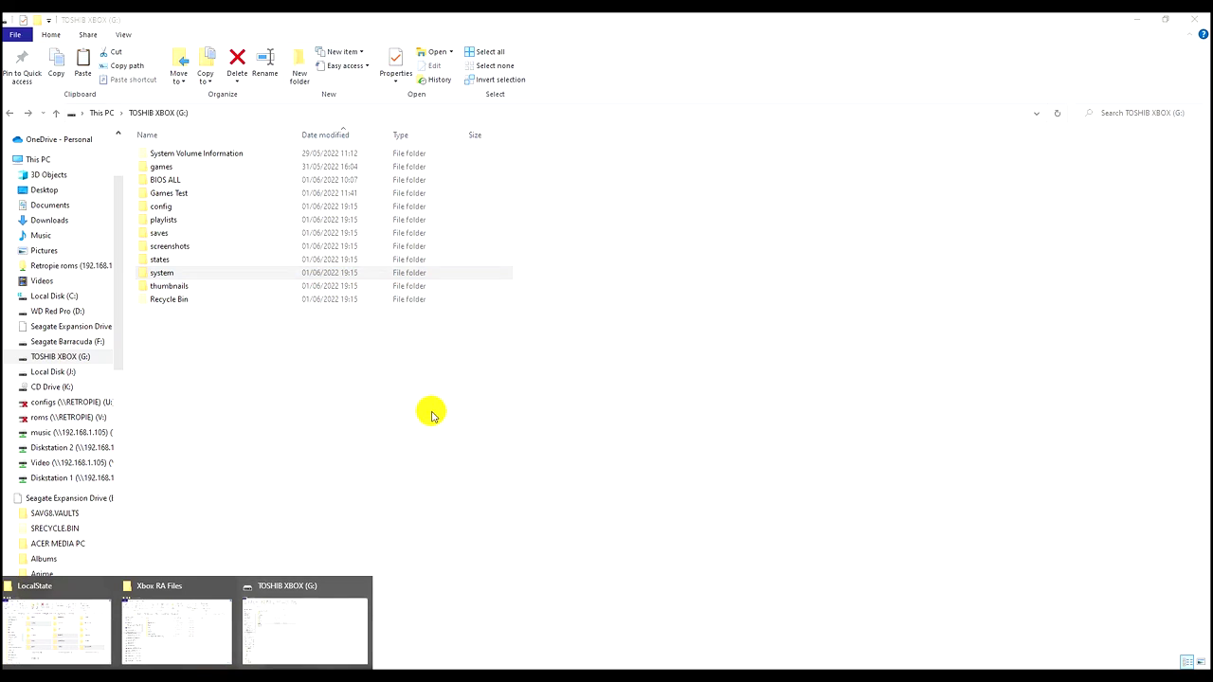
{"action": "mouse_move", "coordinate": [149, 633]}
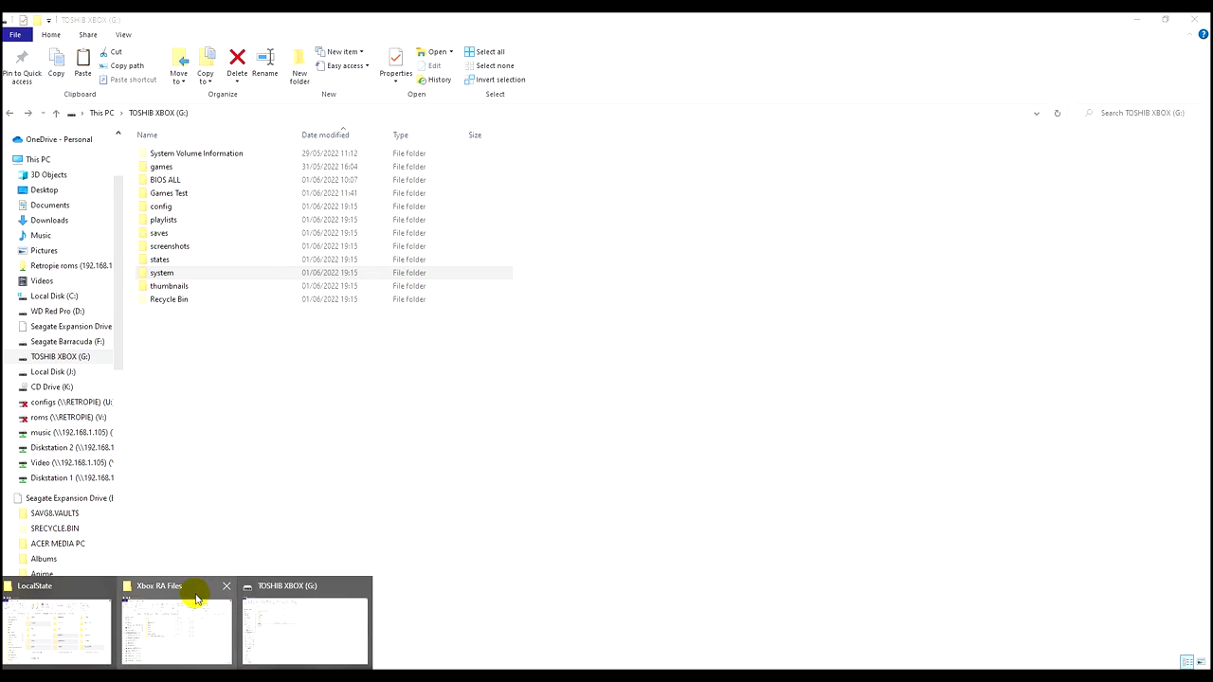
{"action": "left_click", "coordinate": [173, 628]}
{"action": "left_click", "coordinate": [792, 309]}
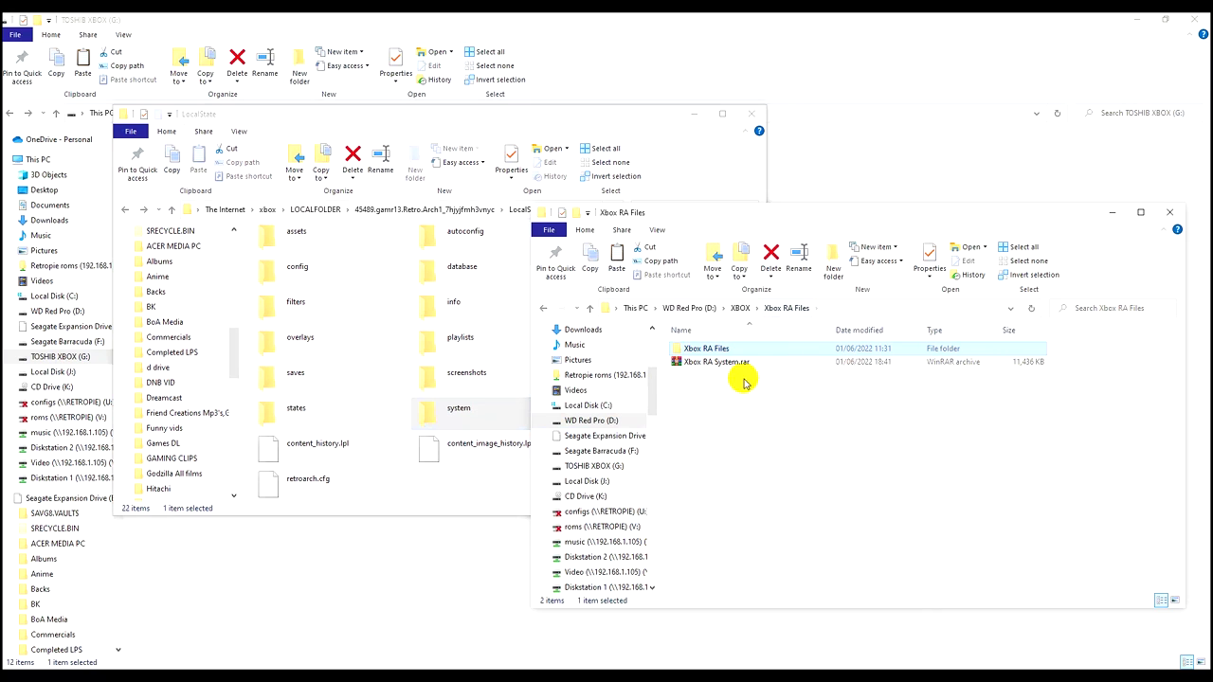
{"action": "double_click", "coordinate": [727, 350]}
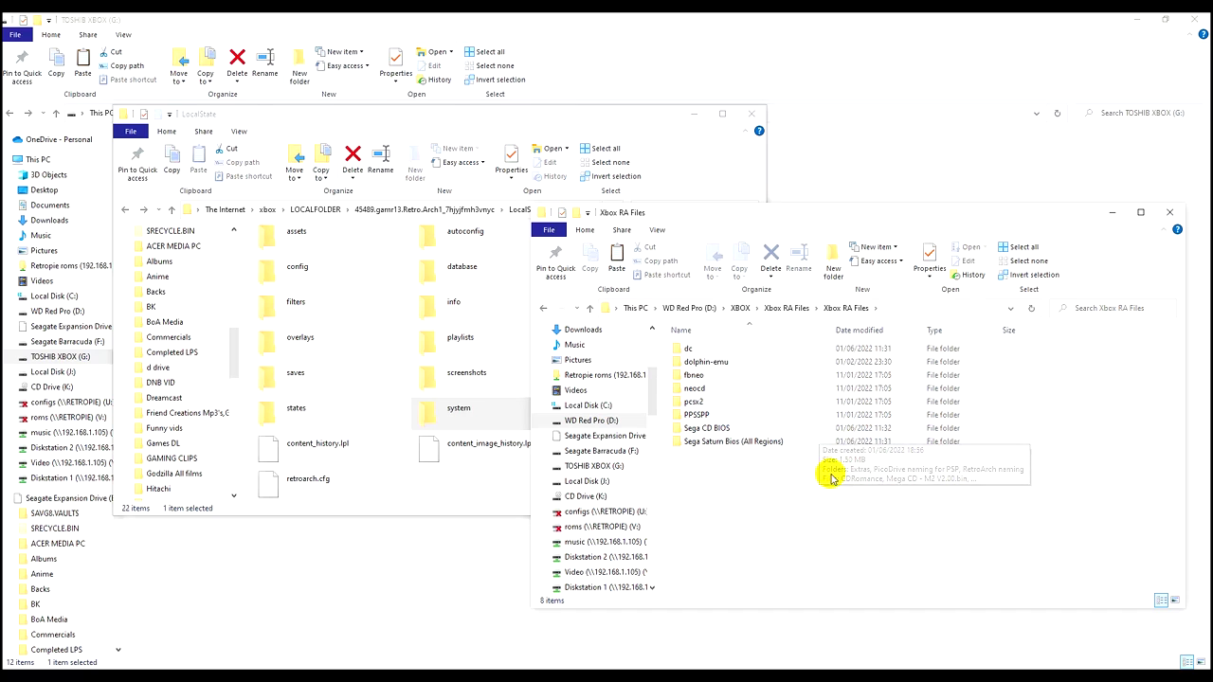
- Look into the dc, dolphin-emu, fbneo and neocd folders, returning to Xbox RA Files each time
{"action": "double_click", "coordinate": [718, 352]}
{"action": "key", "text": "alt+Left"}
{"action": "double_click", "coordinate": [716, 362]}
{"action": "key", "text": "alt+Left"}
{"action": "double_click", "coordinate": [715, 377]}
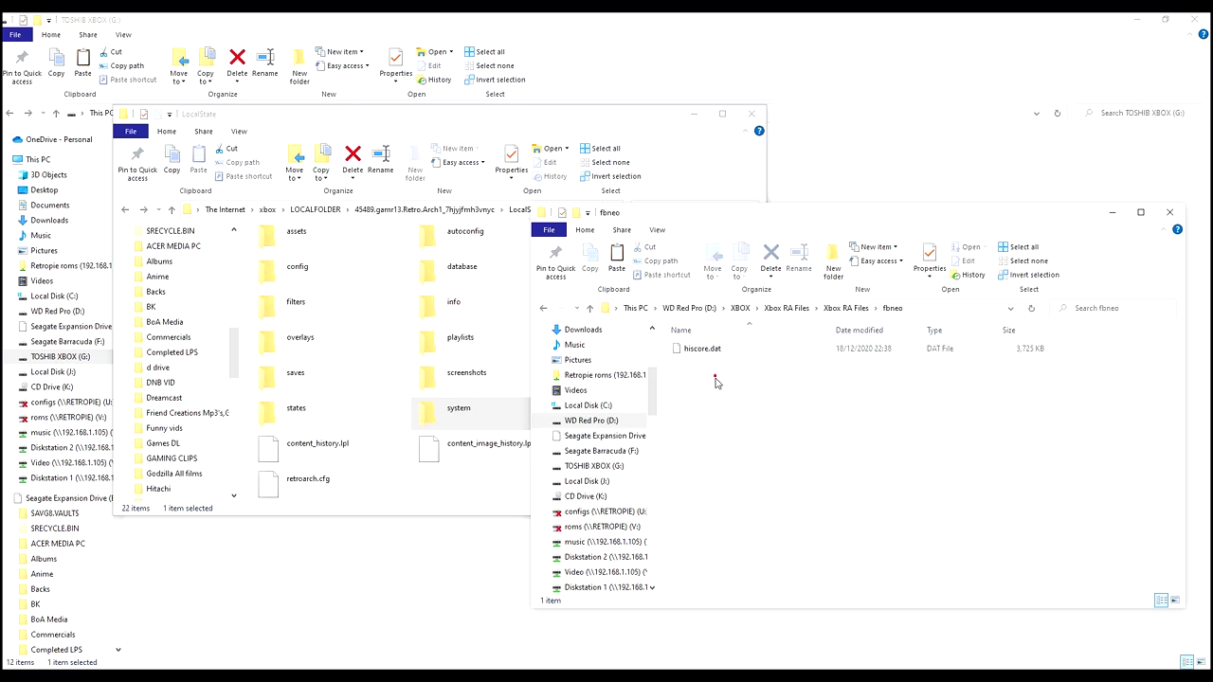
{"action": "key", "text": "alt+Left"}
{"action": "double_click", "coordinate": [716, 391]}
{"action": "key", "text": "alt+Left"}
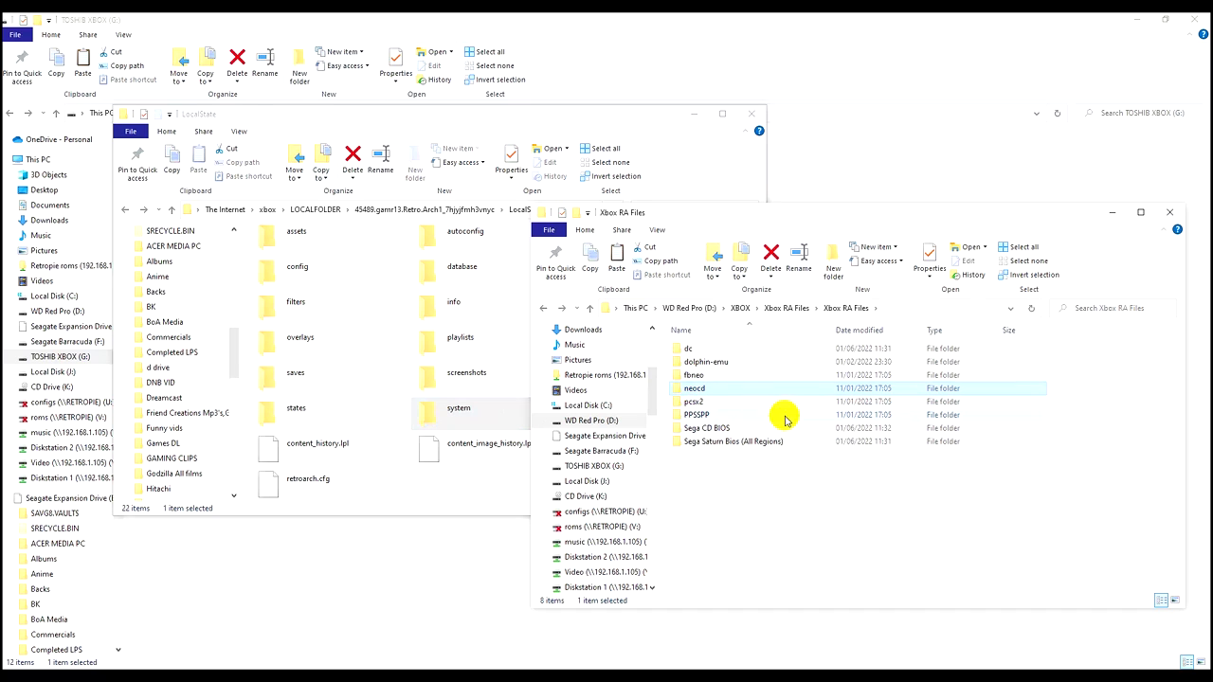
- Look into the pcsx2 folder and its bios subfolder, and return to Xbox RA Files
{"action": "left_click", "coordinate": [744, 352]}
{"action": "left_click", "coordinate": [753, 364]}
{"action": "left_click", "coordinate": [742, 366]}
{"action": "left_click", "coordinate": [785, 371]}
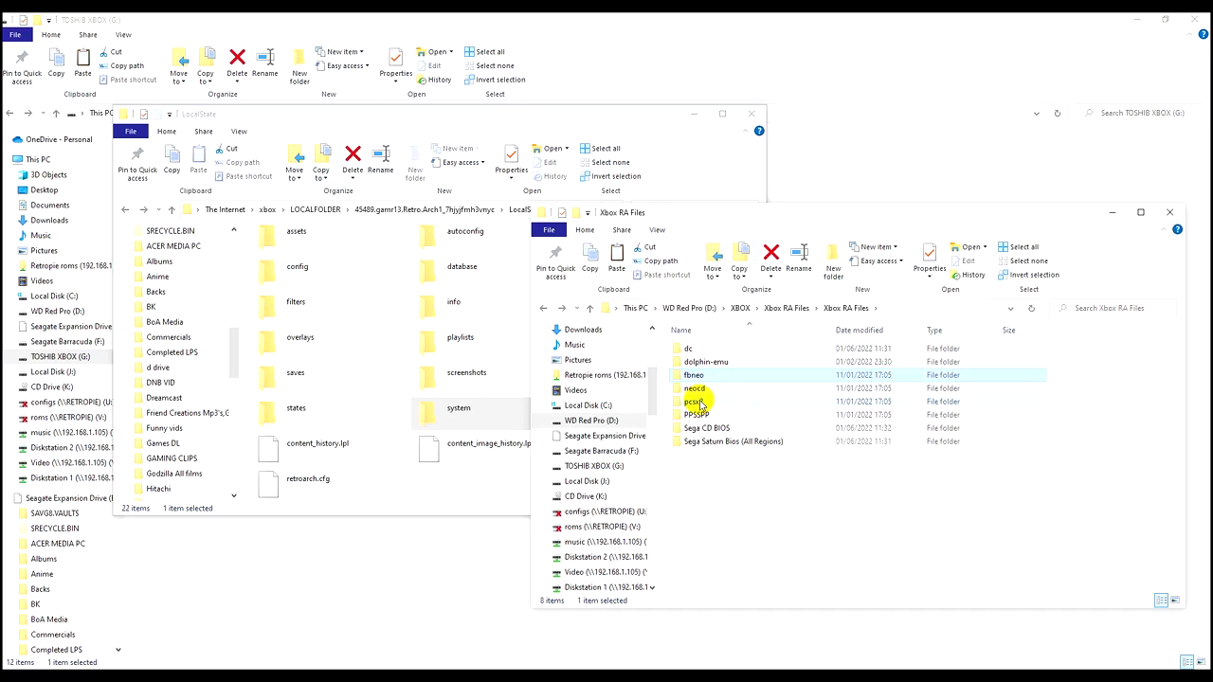
{"action": "left_click", "coordinate": [714, 402]}
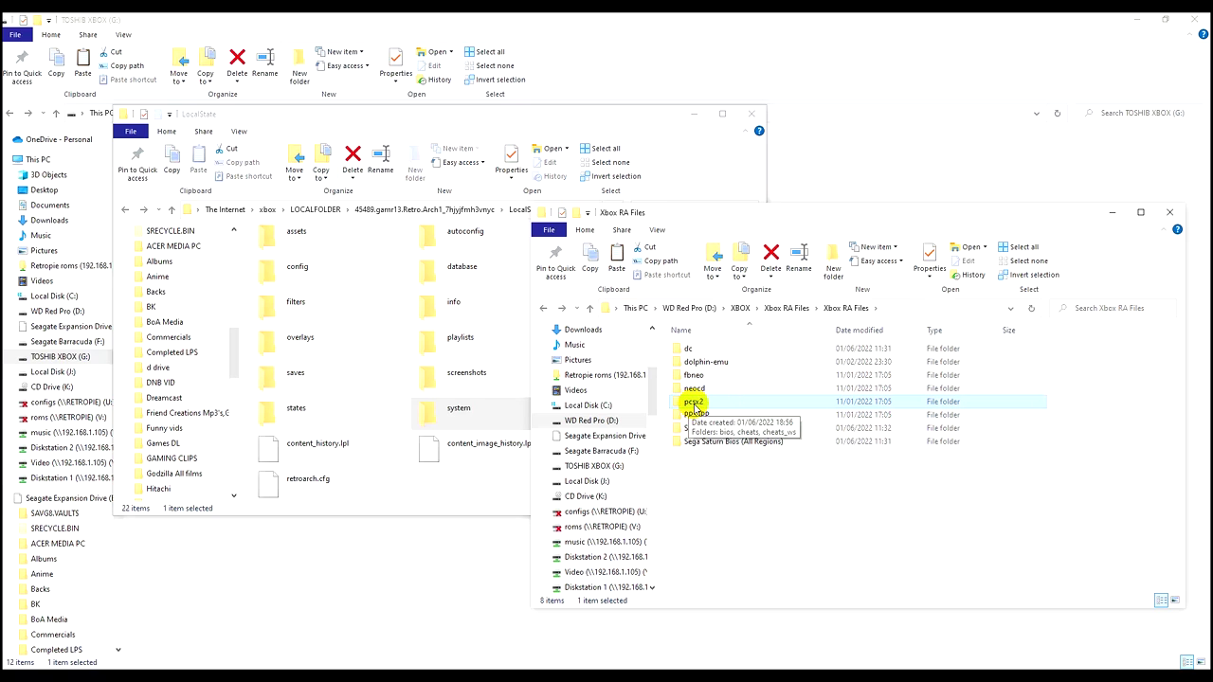
{"action": "double_click", "coordinate": [694, 404]}
{"action": "double_click", "coordinate": [691, 348]}
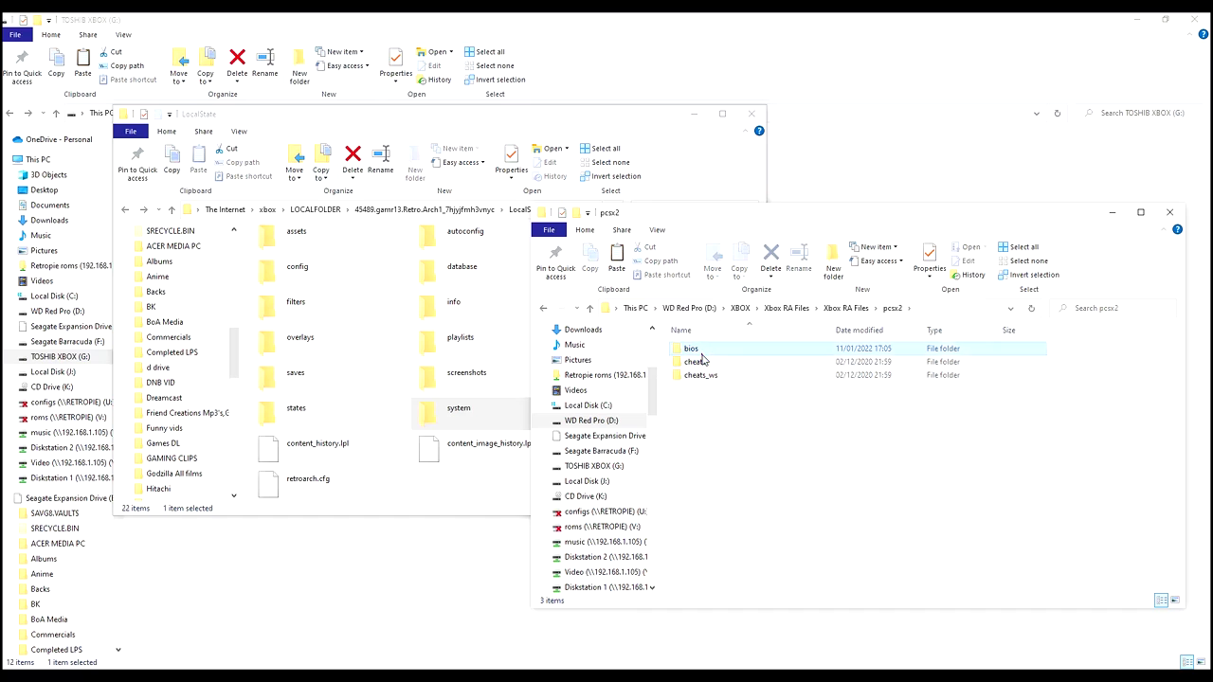
{"action": "key", "text": "BackSpace"}
{"action": "key", "text": "BackSpace"}
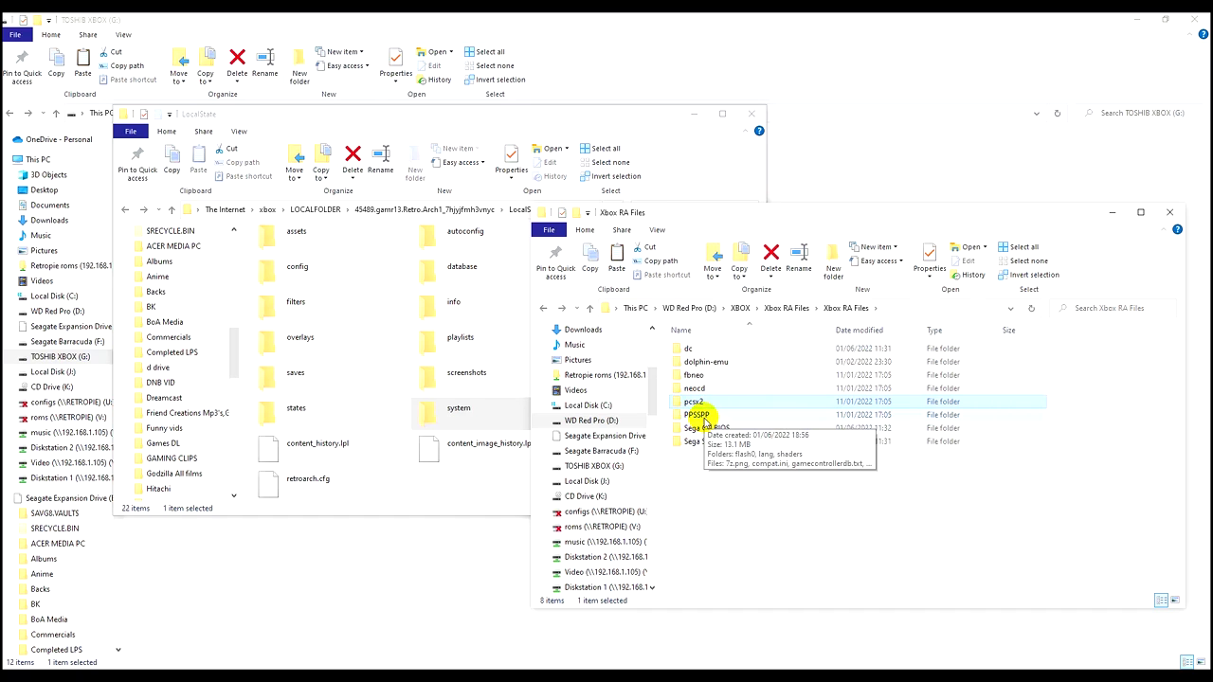
- Look into the Sega Saturn Bios (All Regions) folder and return to Xbox RA Files
{"action": "left_click", "coordinate": [730, 428]}
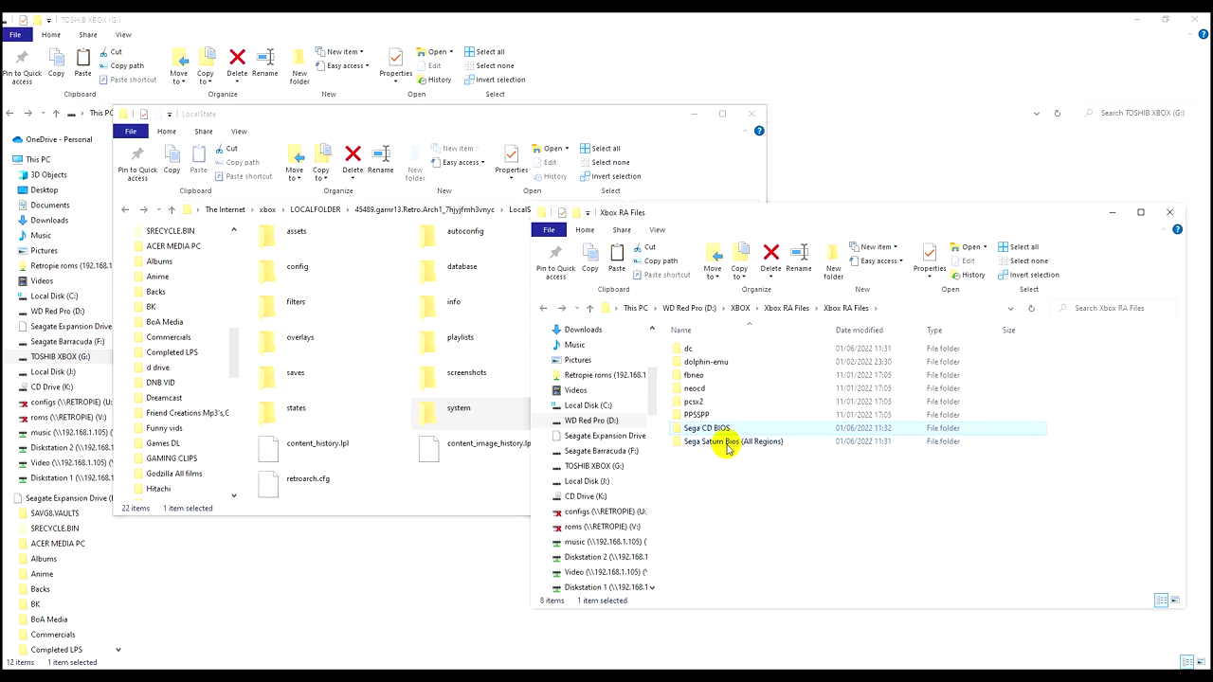
{"action": "double_click", "coordinate": [735, 443]}
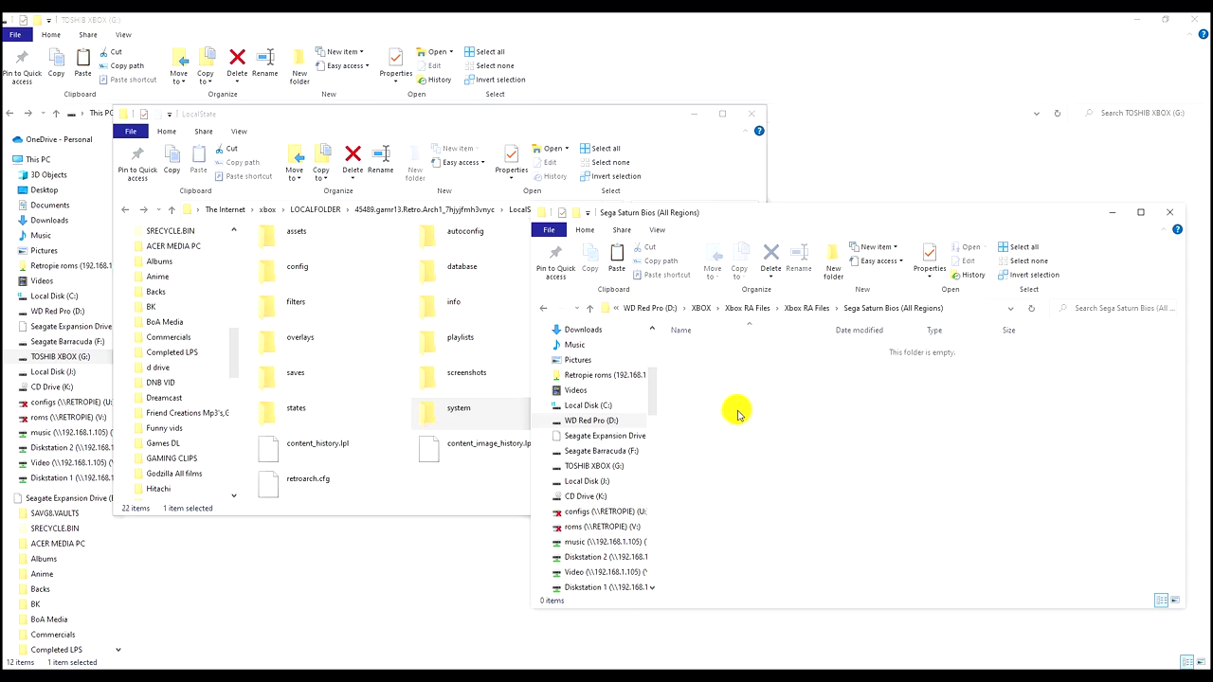
{"action": "key", "text": "alt+Left"}
- Copy all eight folders from Xbox RA Files into the system folder of RetroArch's LocalState on the Xbox
{"action": "left_click_drag", "start_coordinate": [980, 551], "coordinate": [938, 509]}
{"action": "left_click_drag", "start_coordinate": [1021, 539], "coordinate": [697, 355]}
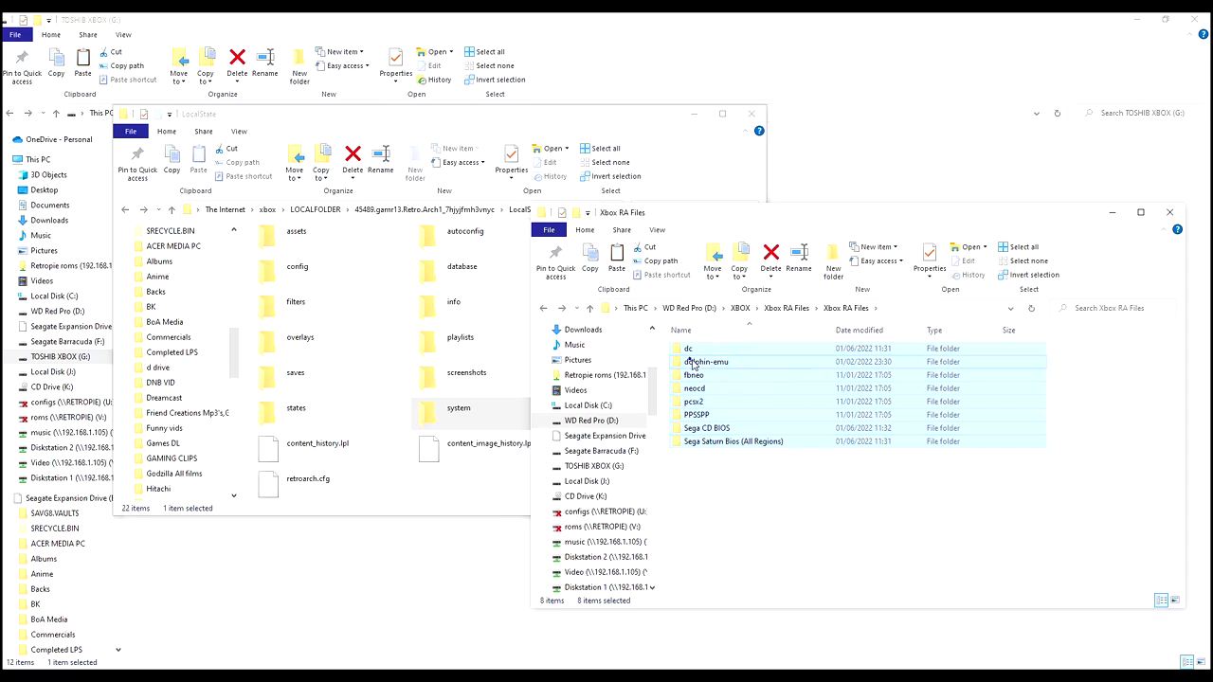
{"action": "right_click", "coordinate": [692, 366]}
{"action": "left_click", "coordinate": [587, 580]}
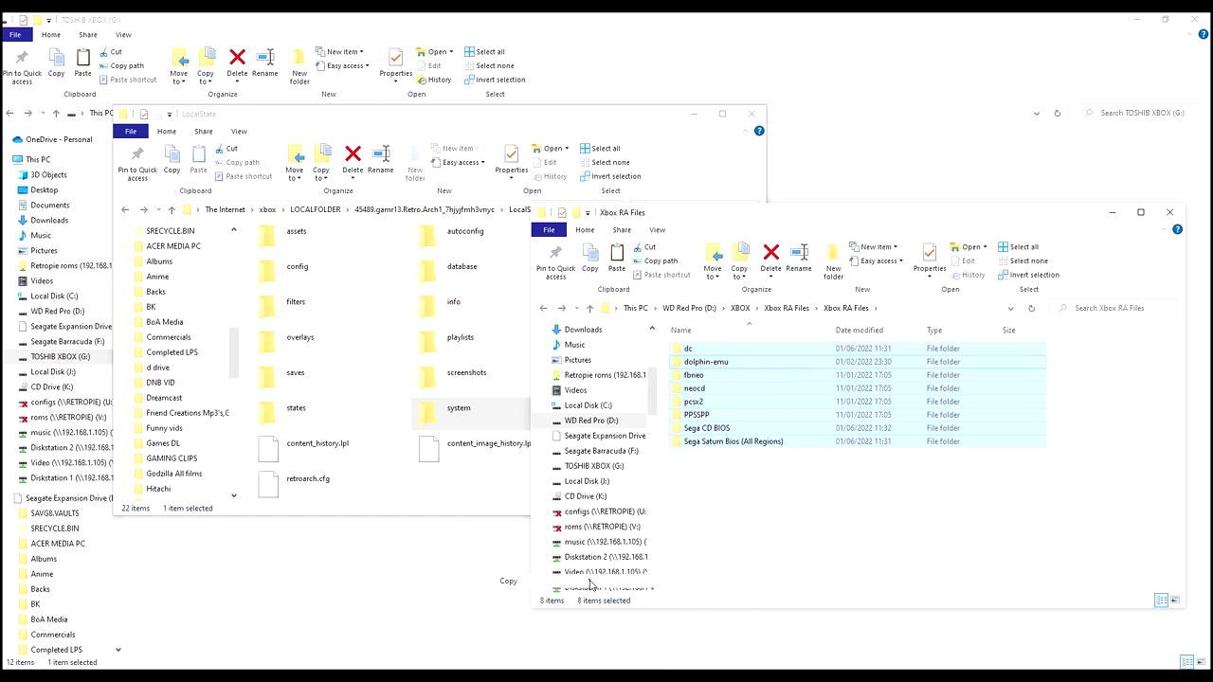
{"action": "left_click", "coordinate": [461, 404]}
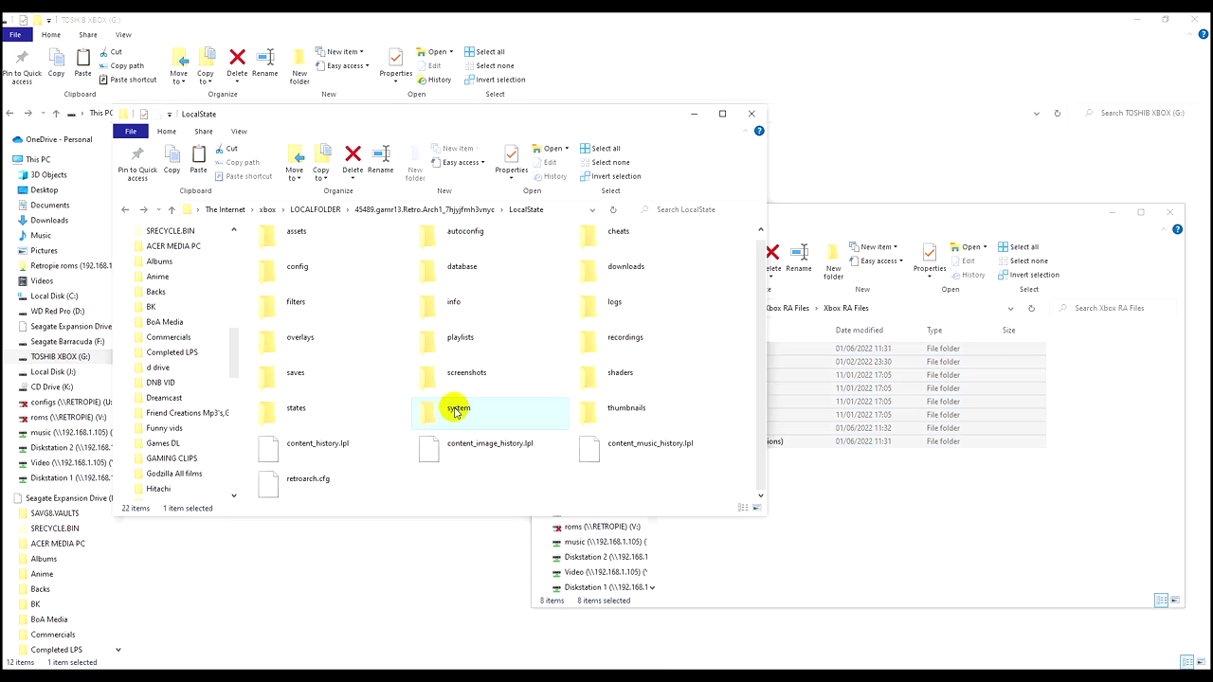
{"action": "double_click", "coordinate": [456, 410]}
{"action": "right_click", "coordinate": [417, 333]}
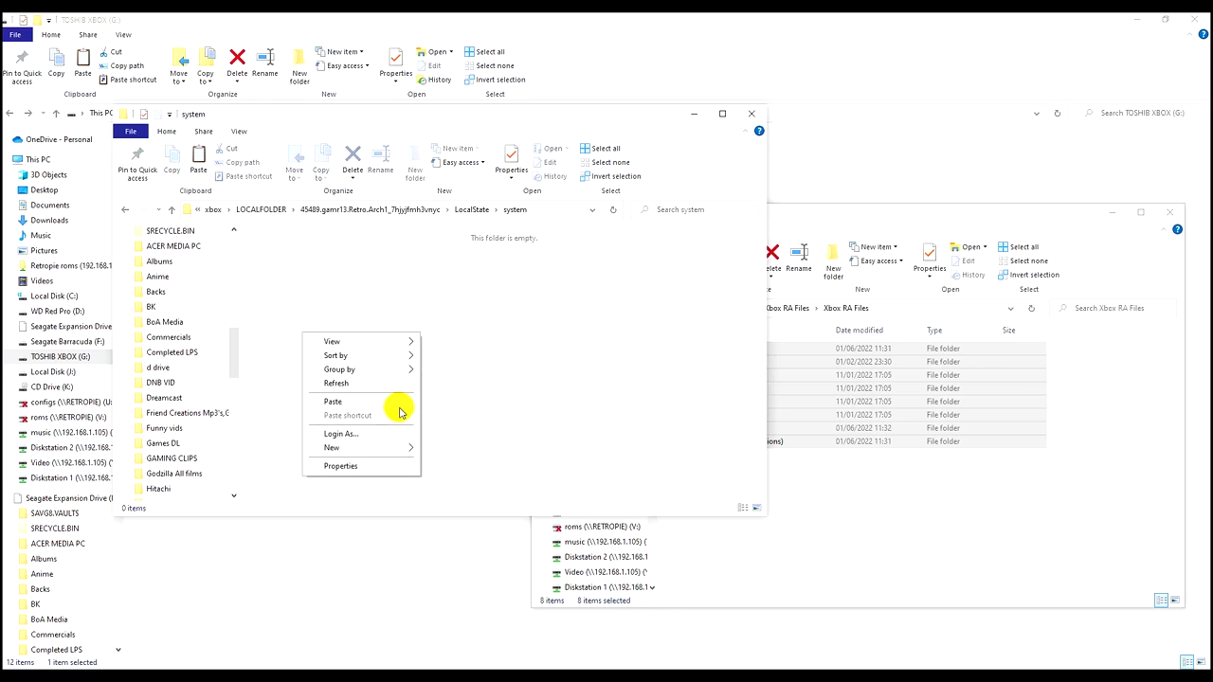
{"action": "key", "text": "ctrl+v"}
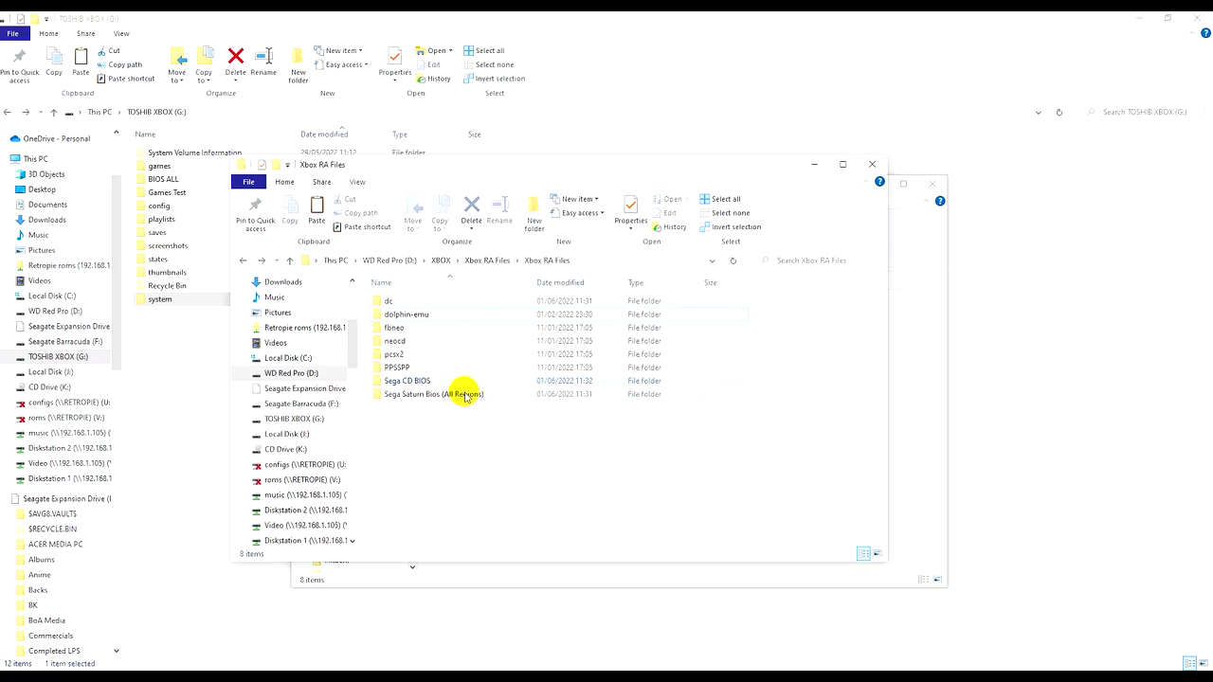
- Compare the Xbox RA Files contents, including its parent folder, with the Xbox's system folder, and return to the TOSHIB XBOX (G:) window
{"action": "left_click_drag", "start_coordinate": [716, 177], "coordinate": [523, 183]}
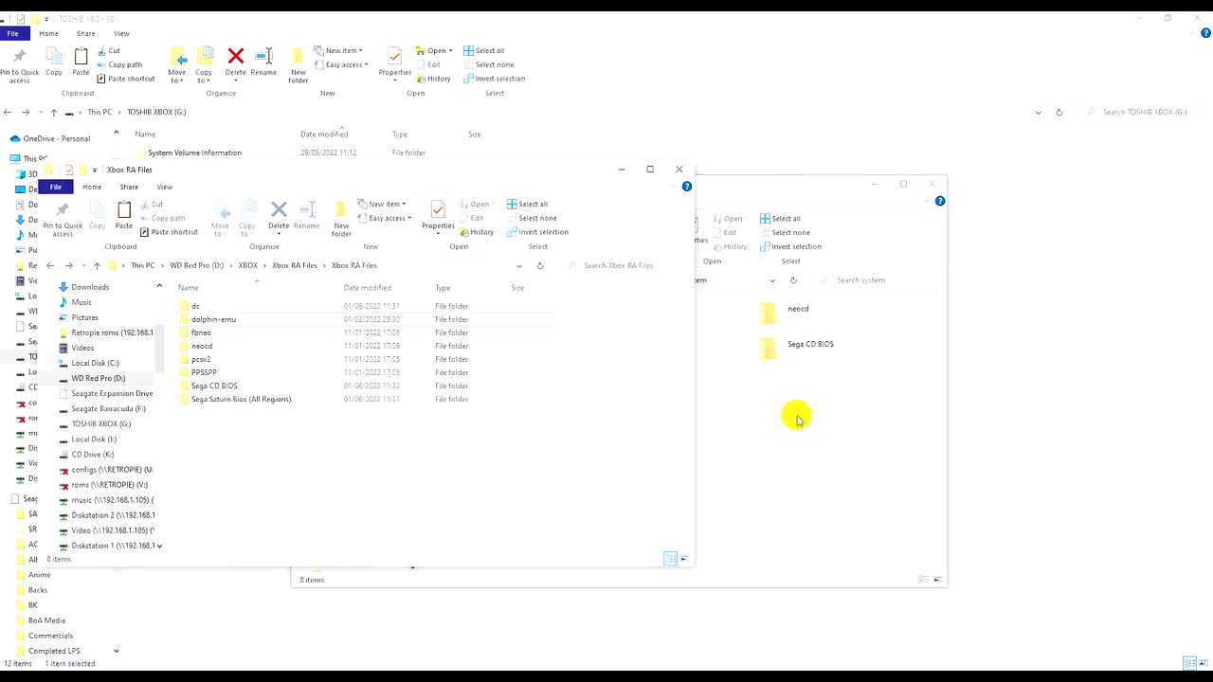
{"action": "left_click", "coordinate": [798, 414]}
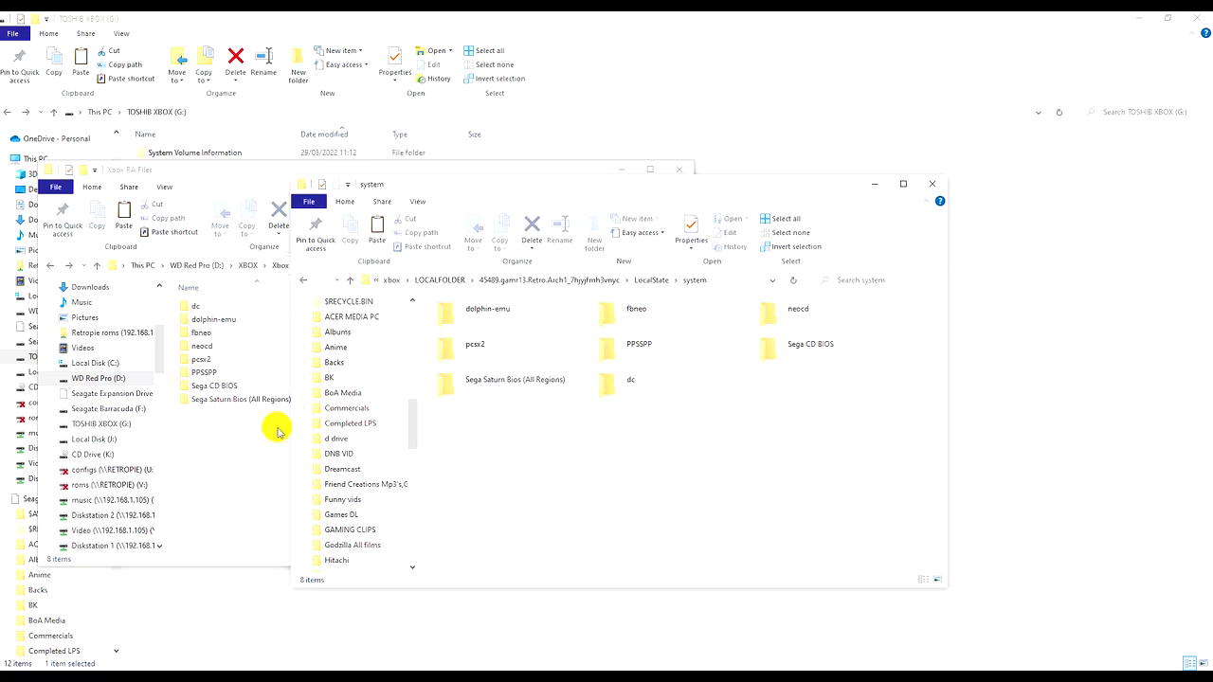
{"action": "left_click", "coordinate": [259, 482]}
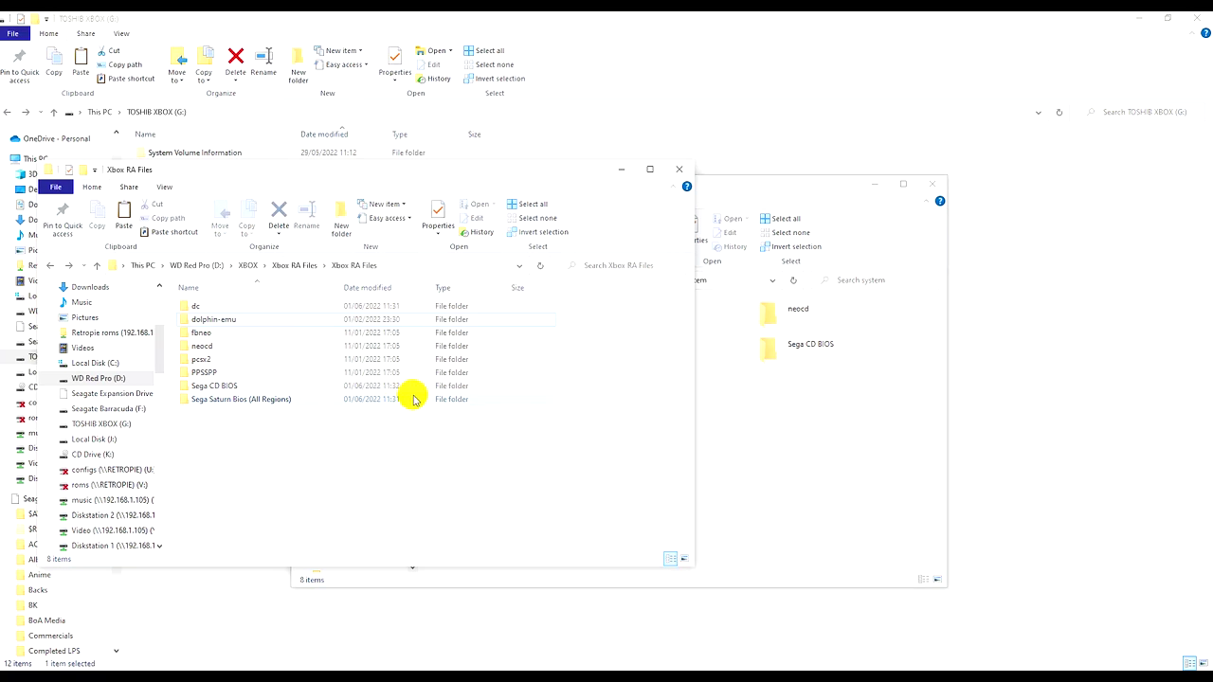
{"action": "key", "text": "alt+Up"}
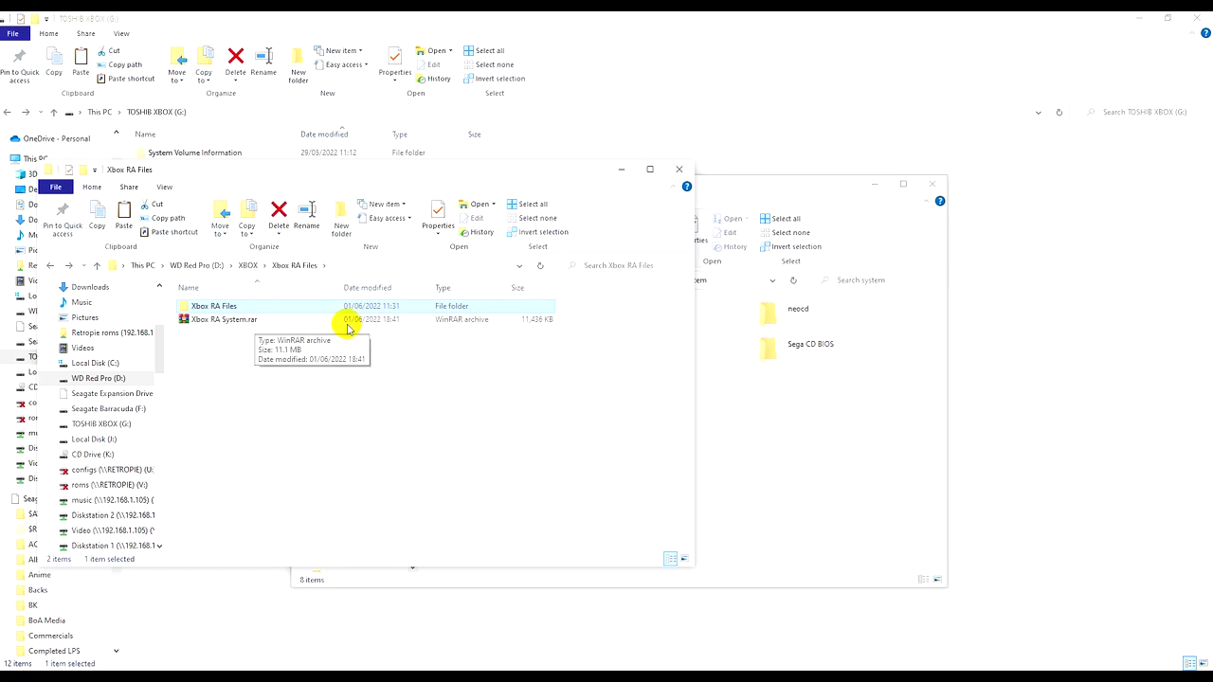
{"action": "left_click", "coordinate": [900, 446]}
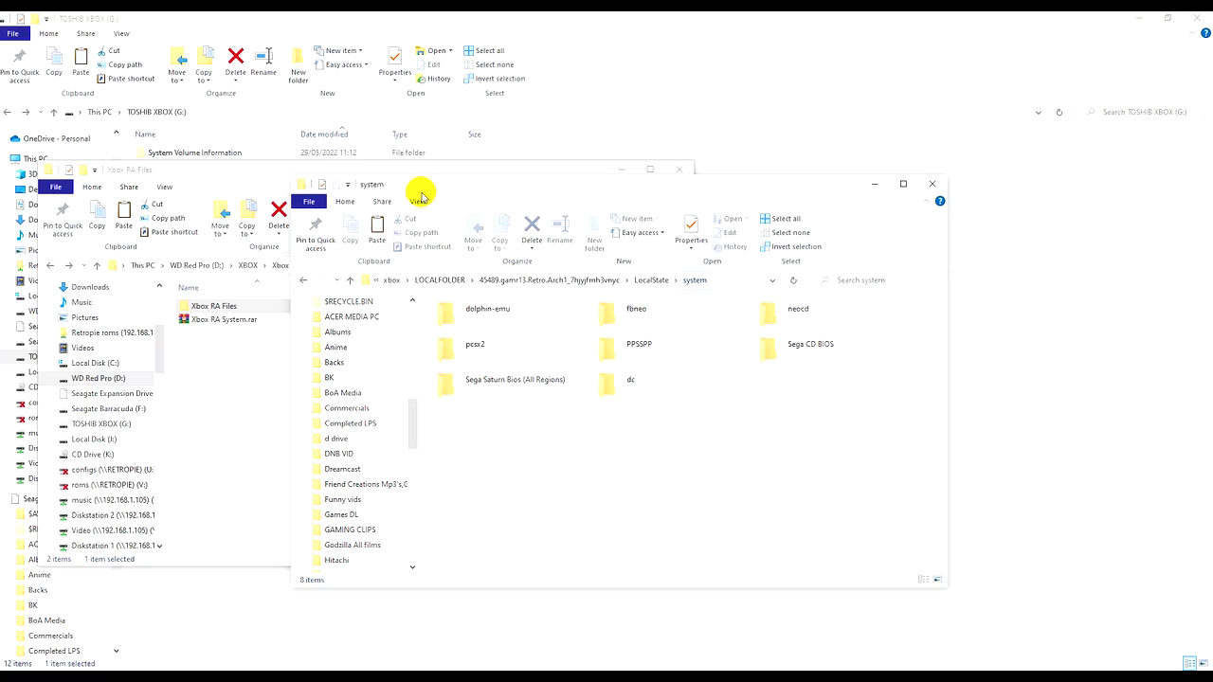
{"action": "left_click", "coordinate": [1046, 374]}
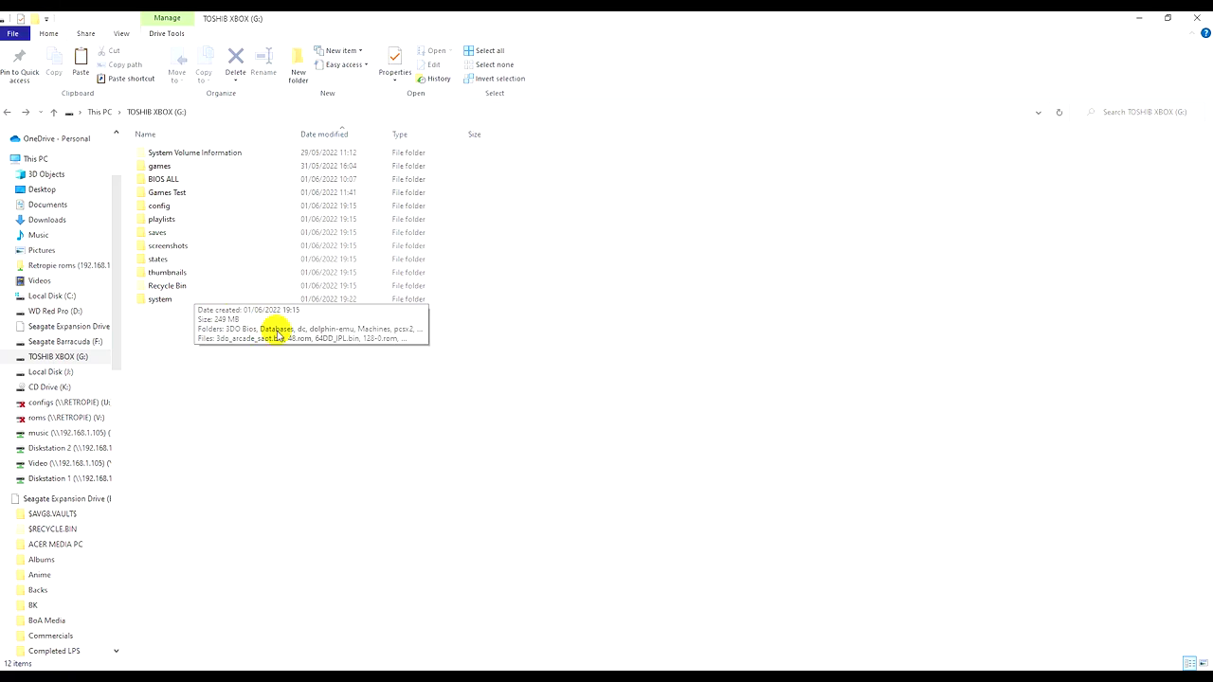
- Switch to the Xbox FTP window and open the LocalState folder of the Retro.Arch1 package
{"action": "key", "text": "alt+Tab"}
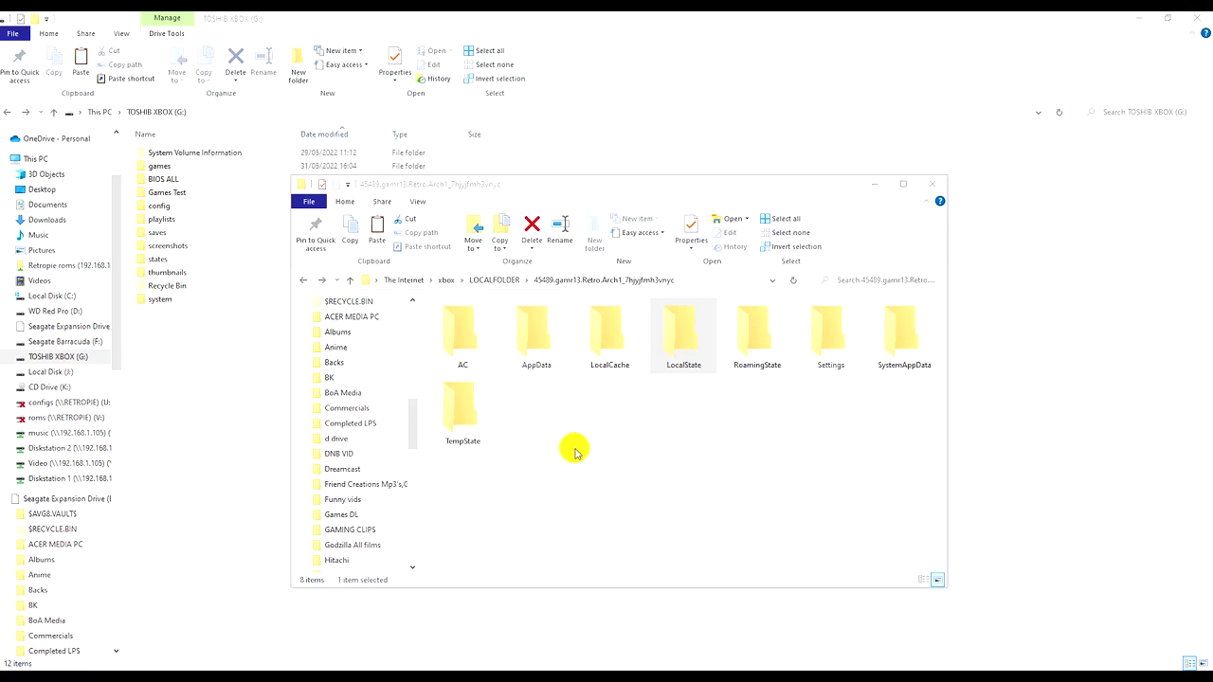
{"action": "left_click", "coordinate": [687, 348]}
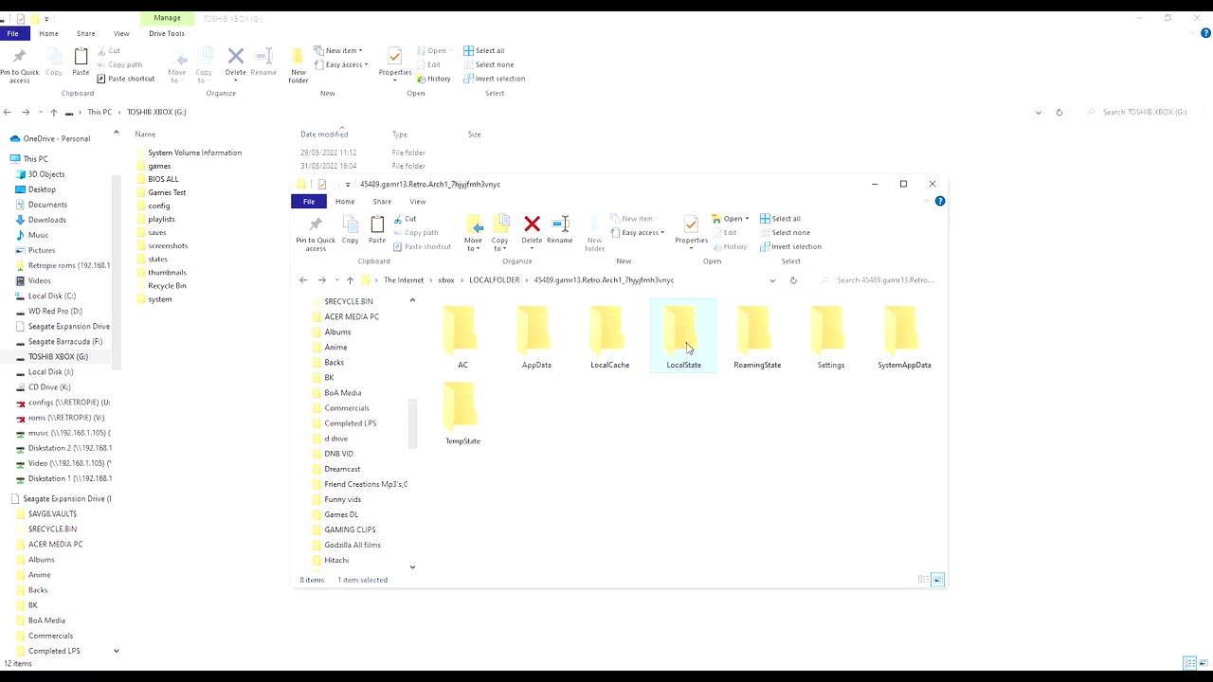
{"action": "double_click", "coordinate": [685, 357]}
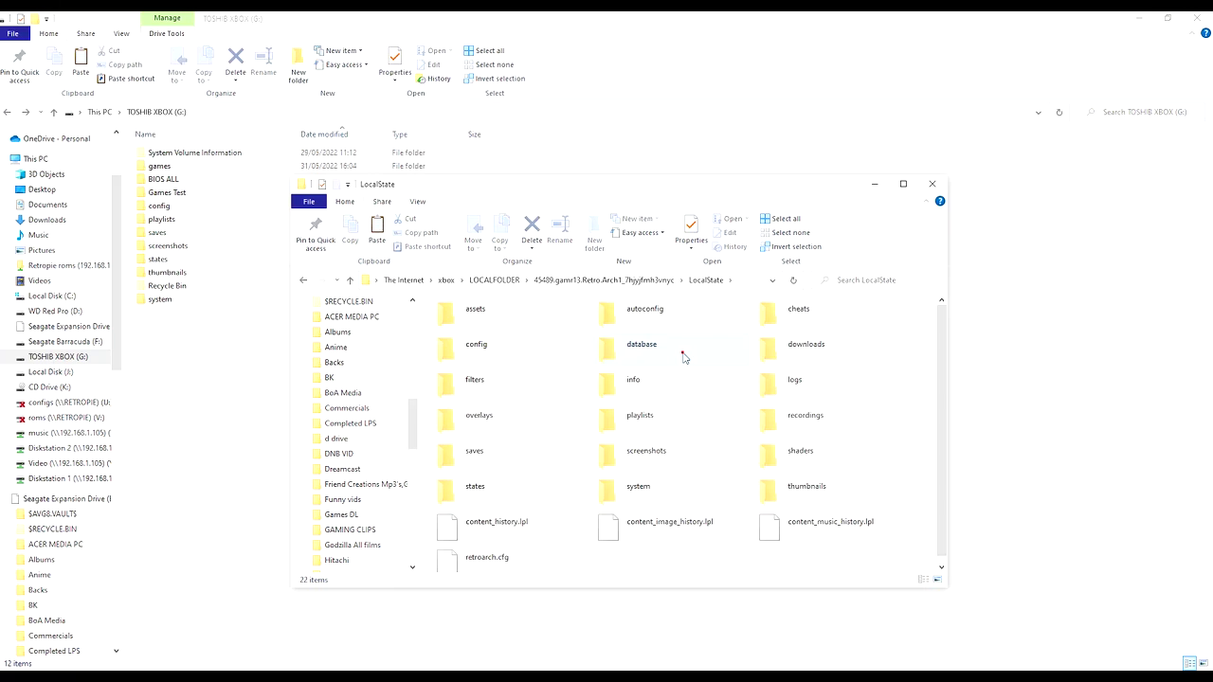
{"action": "key", "text": "alt+Left"}
{"action": "double_click", "coordinate": [672, 348]}
{"action": "right_click", "coordinate": [882, 395]}
{"action": "right_click", "coordinate": [724, 560]}
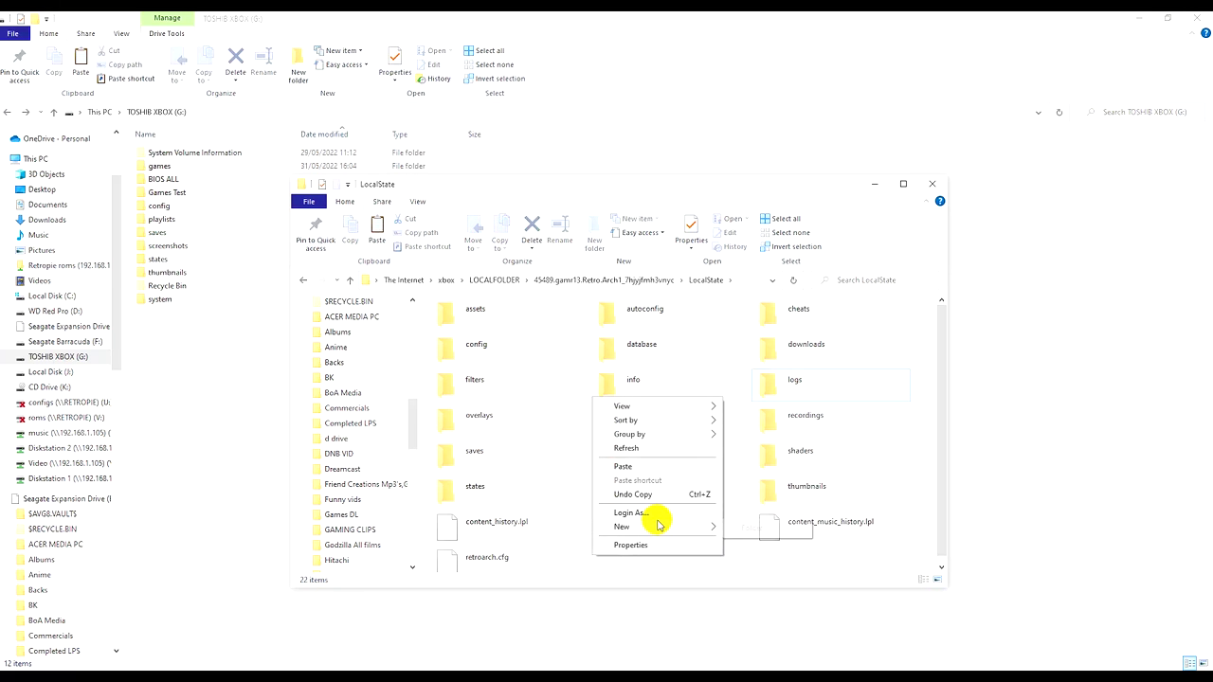
{"action": "left_click", "coordinate": [737, 529]}
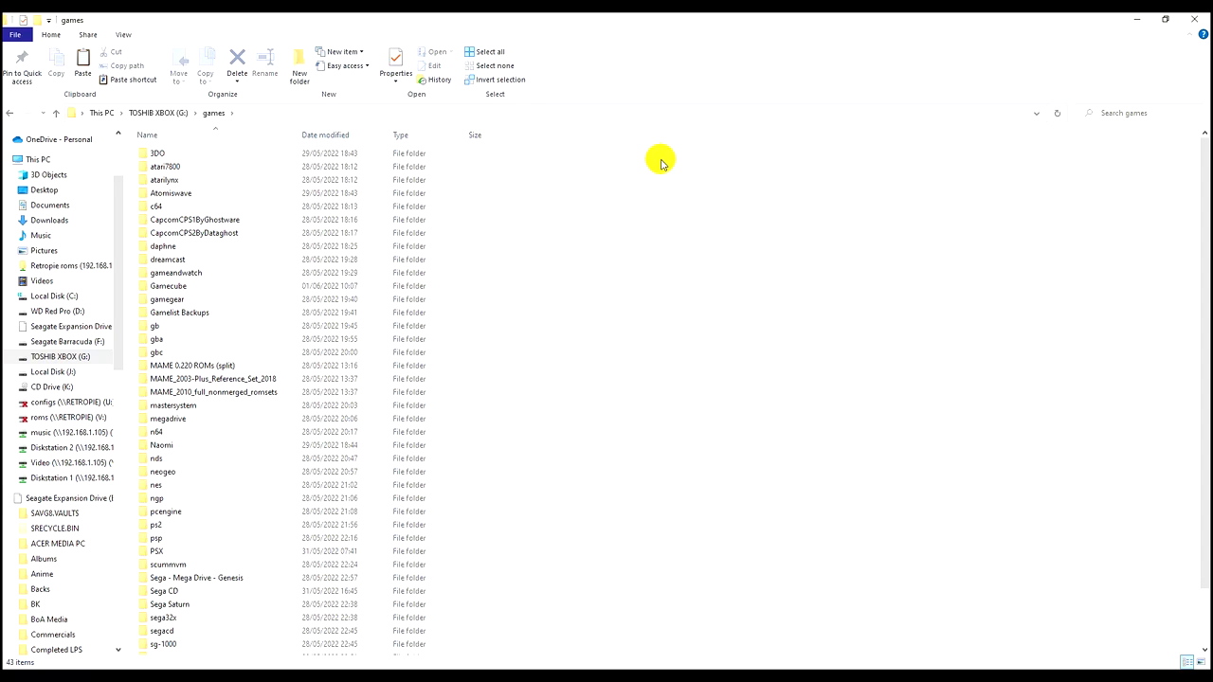
- Select the contents of the games folder on the TOSHIB XBOX (G:) drive, and clear the selection
{"action": "left_click_drag", "start_coordinate": [669, 165], "coordinate": [322, 654]}
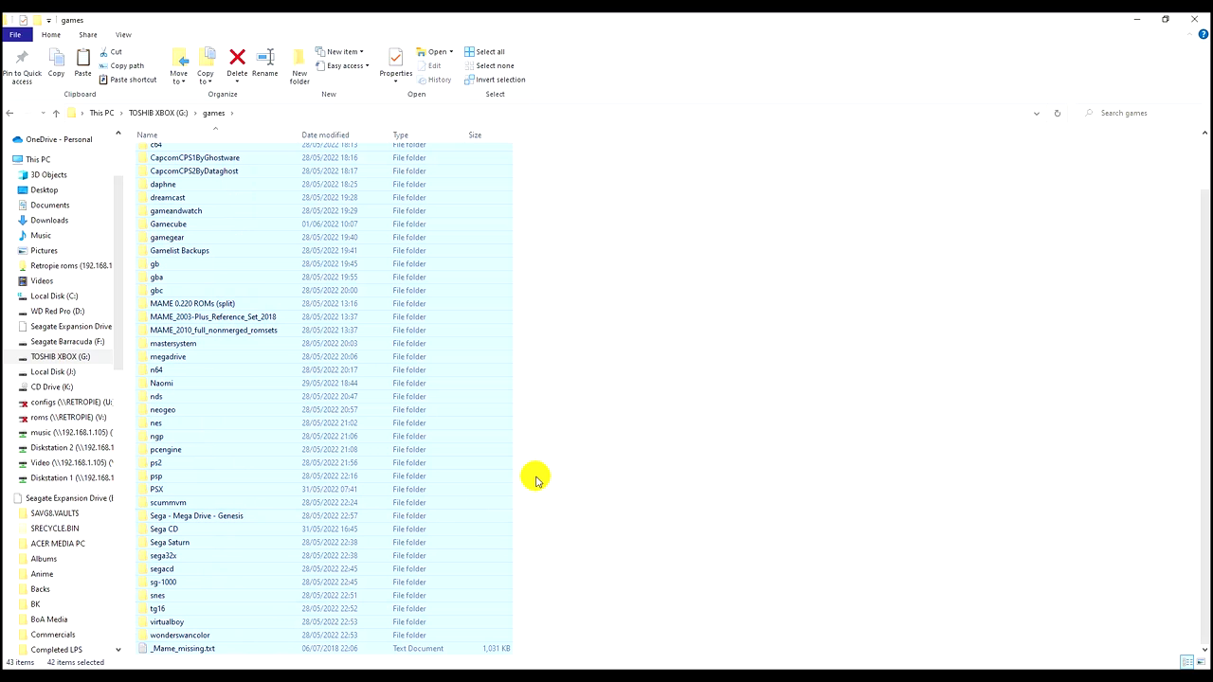
{"action": "left_click", "coordinate": [653, 377]}
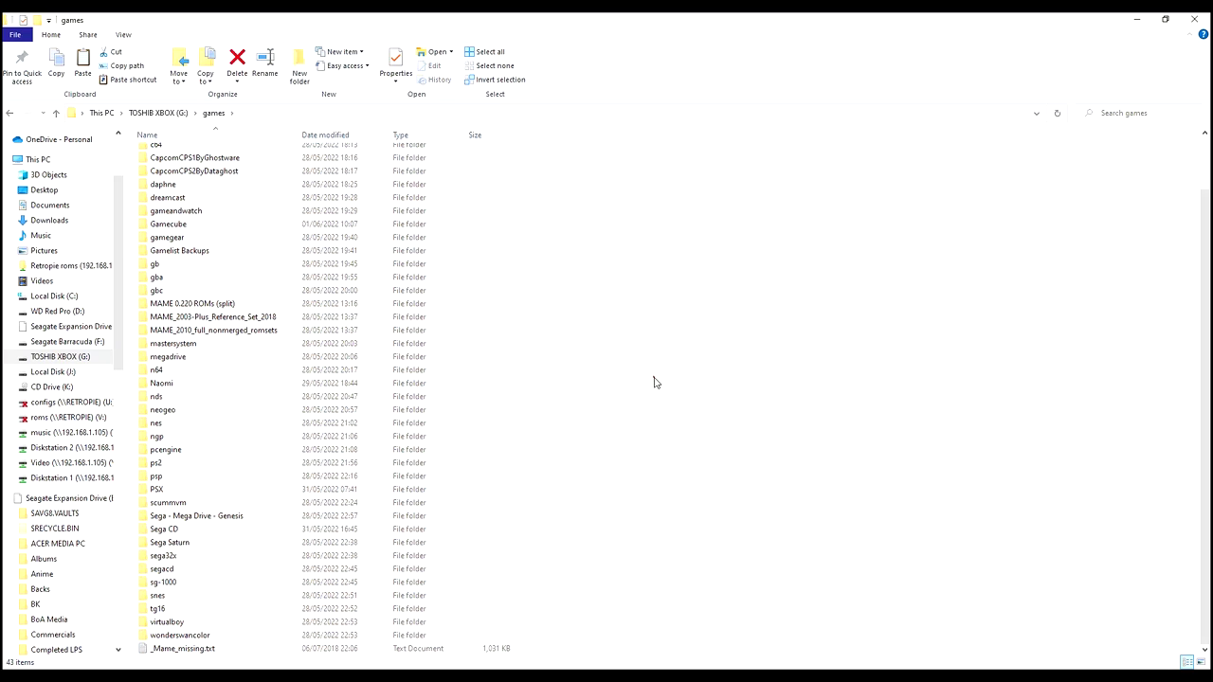
- Open the ps2 folder inside games and examine how its game folders, ISO, BIN and CUE files are organised
{"action": "double_click", "coordinate": [180, 465]}
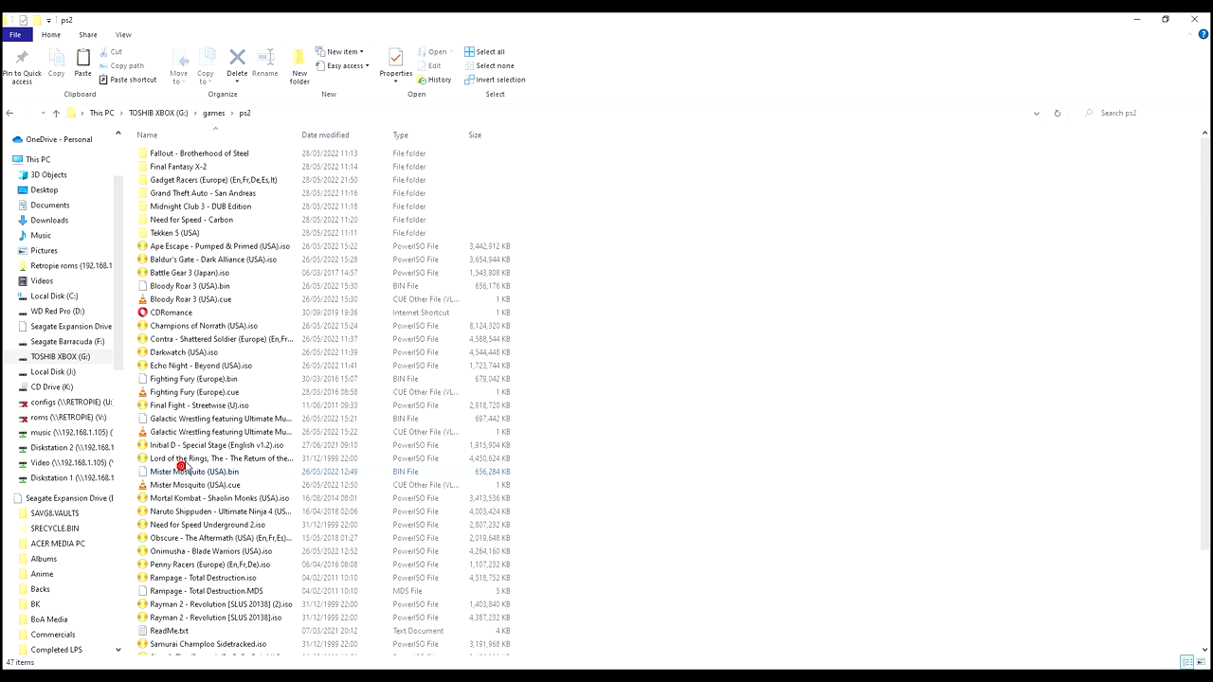
{"action": "scroll", "coordinate": [435, 503], "scroll_direction": "down", "scroll_amount": 1}
{"action": "scroll", "coordinate": [437, 493], "scroll_direction": "down", "scroll_amount": 1}
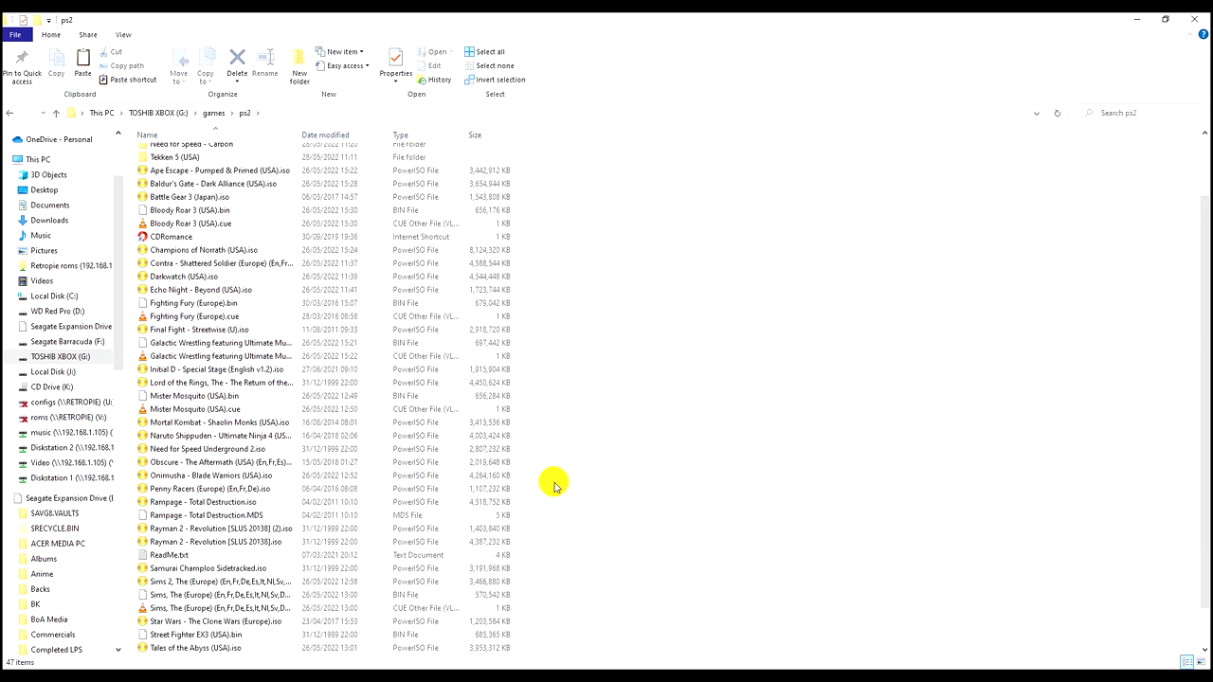
{"action": "scroll", "coordinate": [411, 512], "scroll_direction": "down", "scroll_amount": 1}
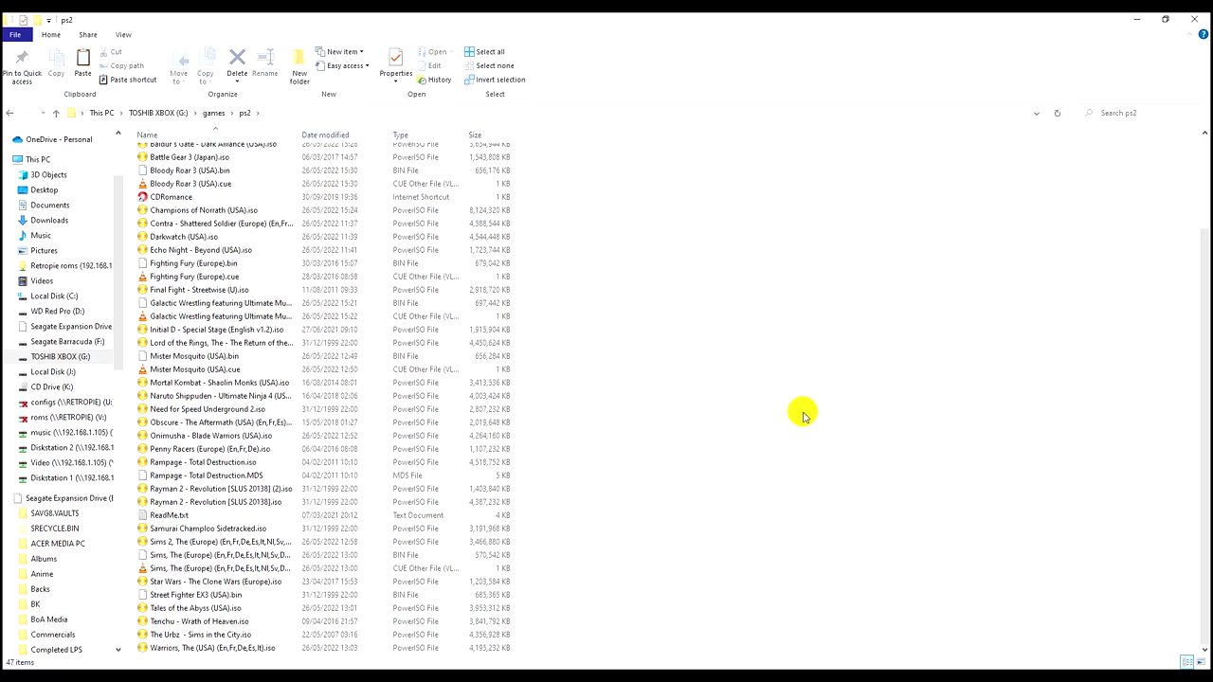
{"action": "scroll", "coordinate": [550, 464], "scroll_direction": "up", "scroll_amount": 1}
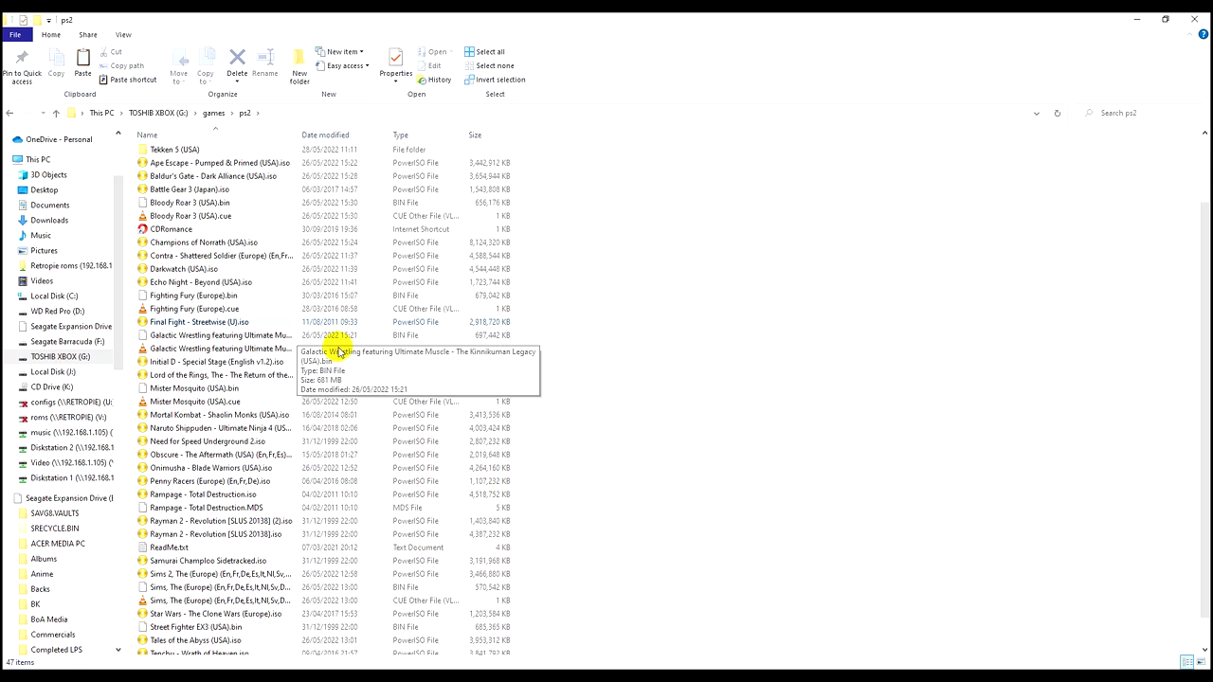
{"action": "scroll", "coordinate": [567, 436], "scroll_direction": "up", "scroll_amount": 2}
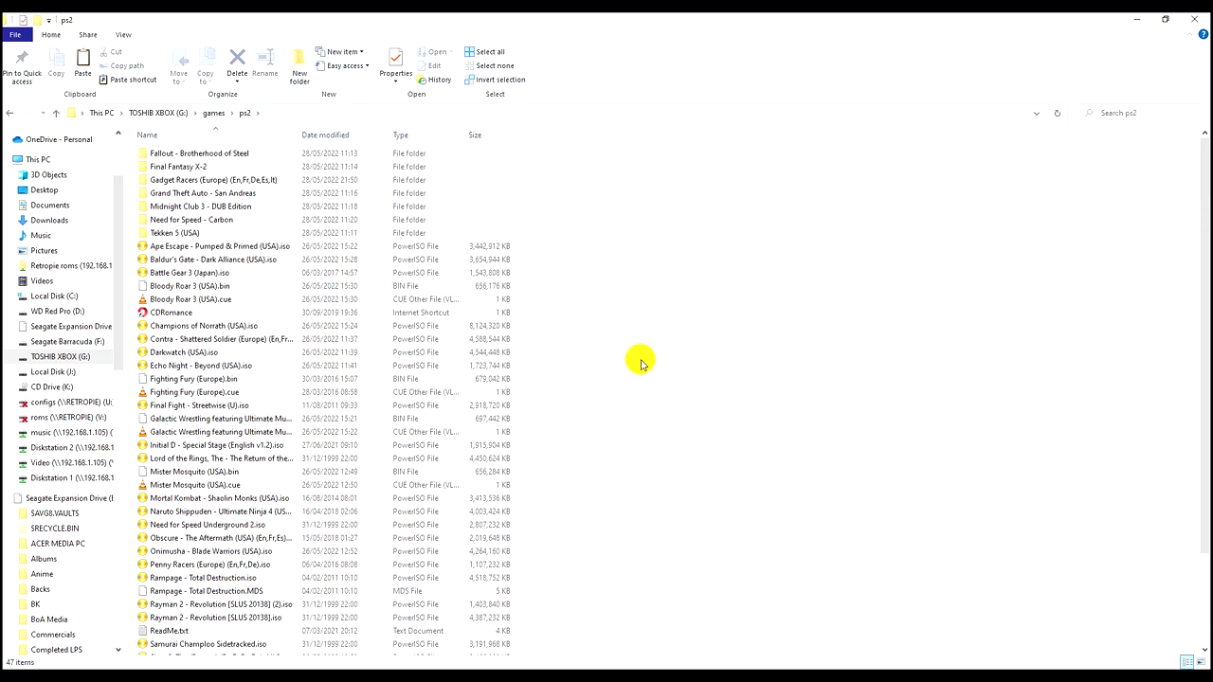
{"action": "scroll", "coordinate": [417, 432], "scroll_direction": "down", "scroll_amount": 3}
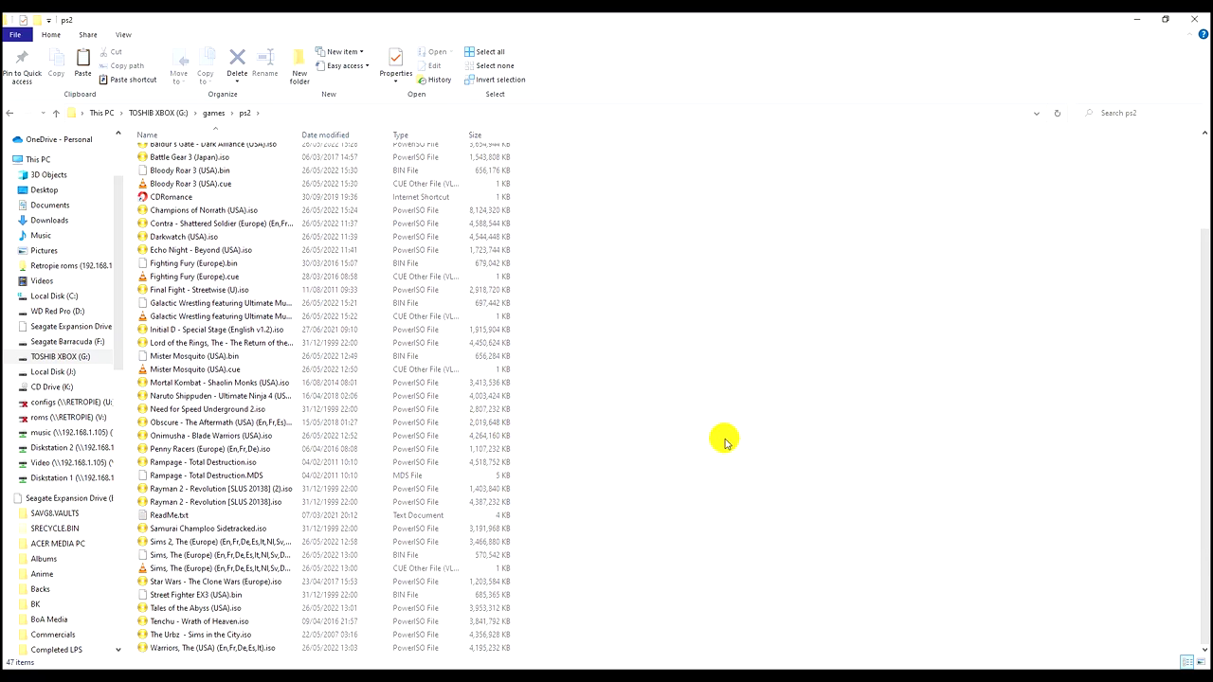
{"action": "left_click_drag", "start_coordinate": [933, 315], "coordinate": [669, 512]}
{"action": "scroll", "coordinate": [735, 481], "scroll_direction": "up", "scroll_amount": 2}
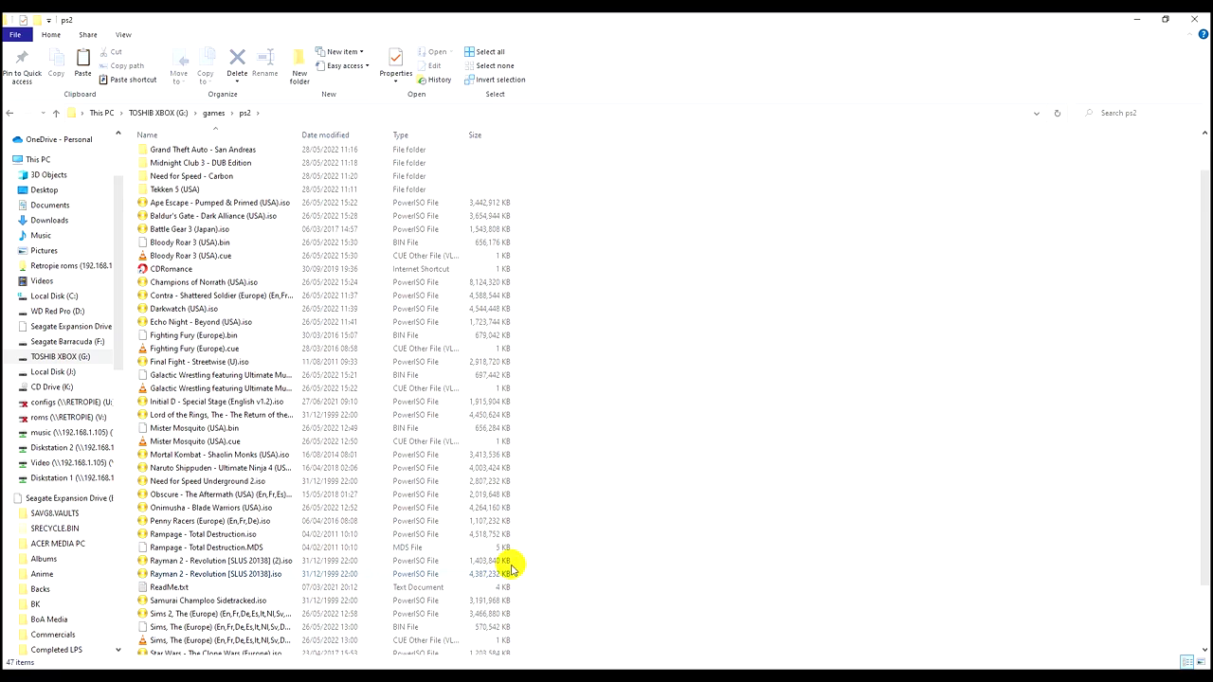
{"action": "scroll", "coordinate": [561, 507], "scroll_direction": "down", "scroll_amount": 2}
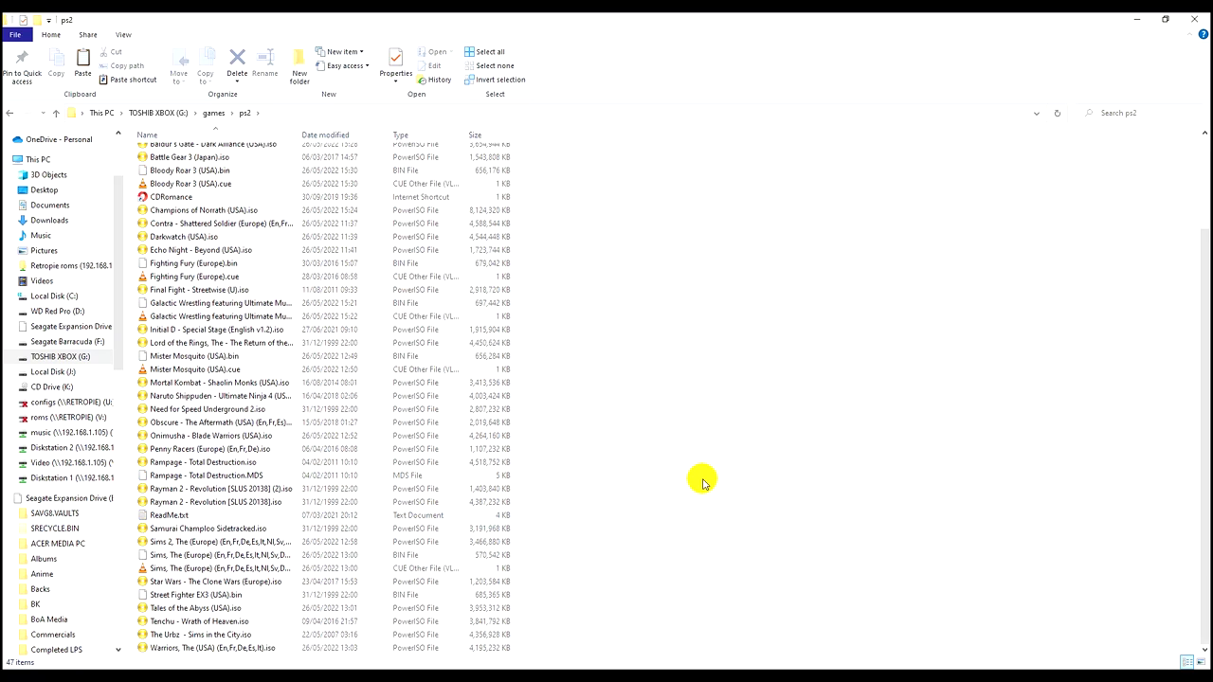
{"action": "scroll", "coordinate": [688, 485], "scroll_direction": "up", "scroll_amount": 1}
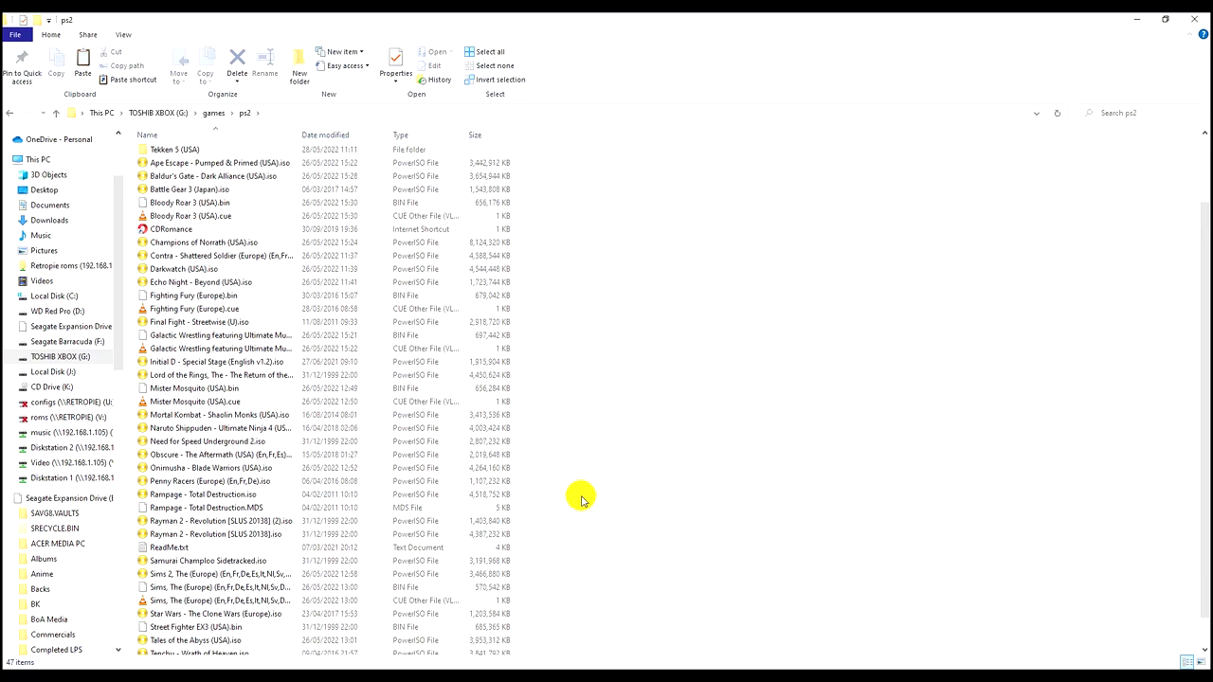
{"action": "scroll", "coordinate": [587, 496], "scroll_direction": "down", "scroll_amount": 1}
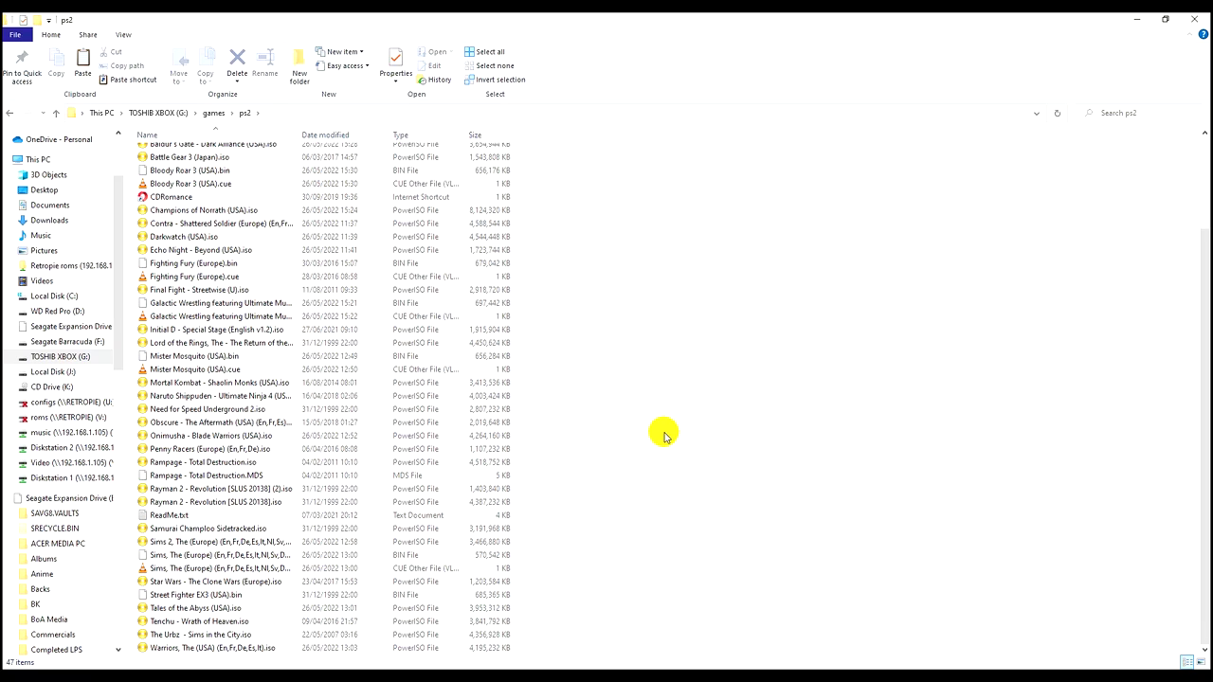
{"action": "scroll", "coordinate": [664, 436], "scroll_direction": "up", "scroll_amount": 3}
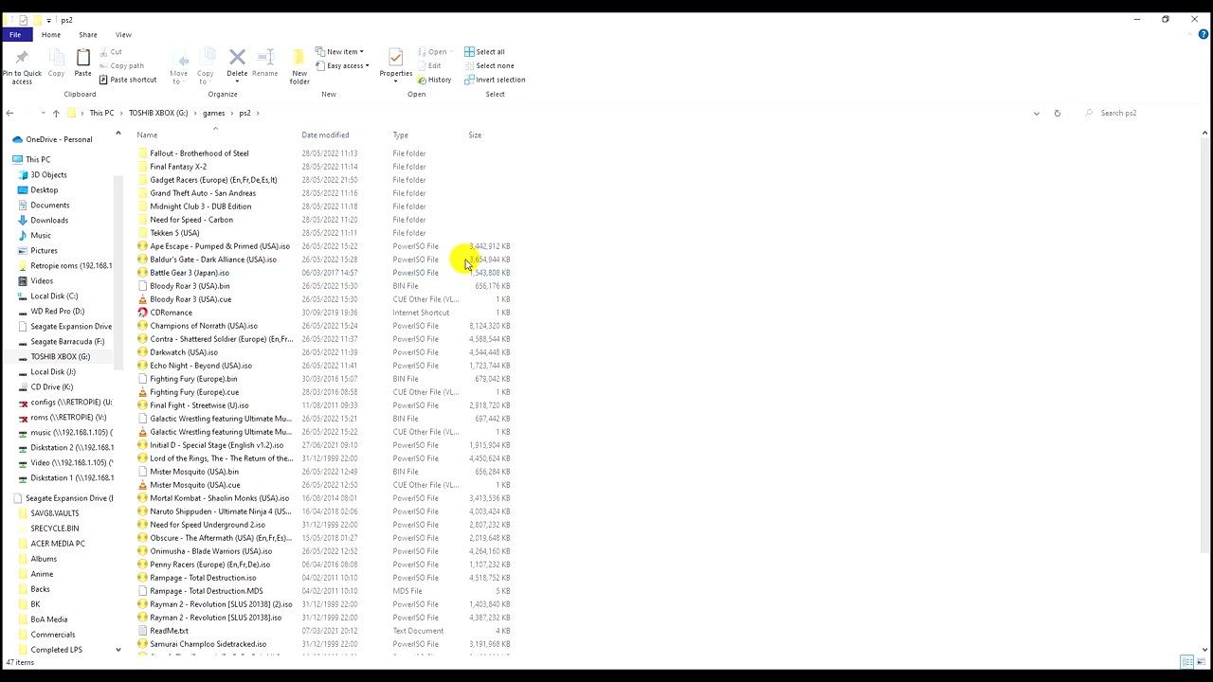
- View the contents of the Grand Theft Auto - San Andreas folder in ps2, and return to the games folder
{"action": "double_click", "coordinate": [205, 194]}
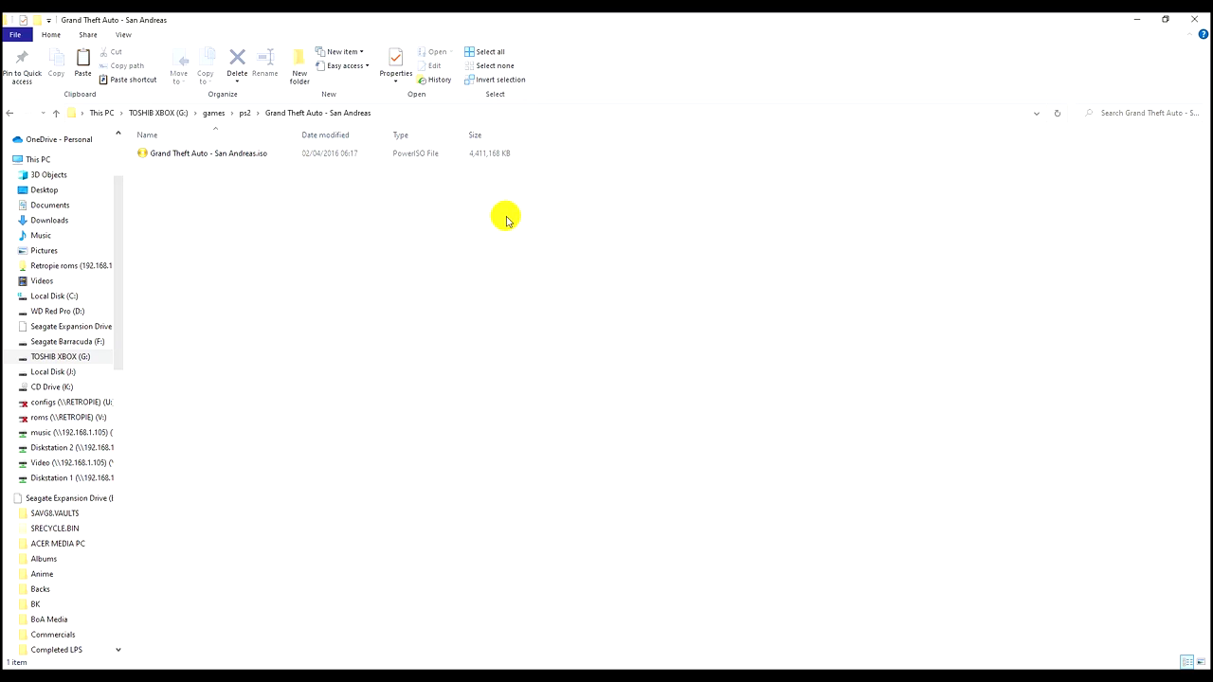
{"action": "key", "text": "alt+Left"}
{"action": "scroll", "coordinate": [616, 451], "scroll_direction": "down", "scroll_amount": 3}
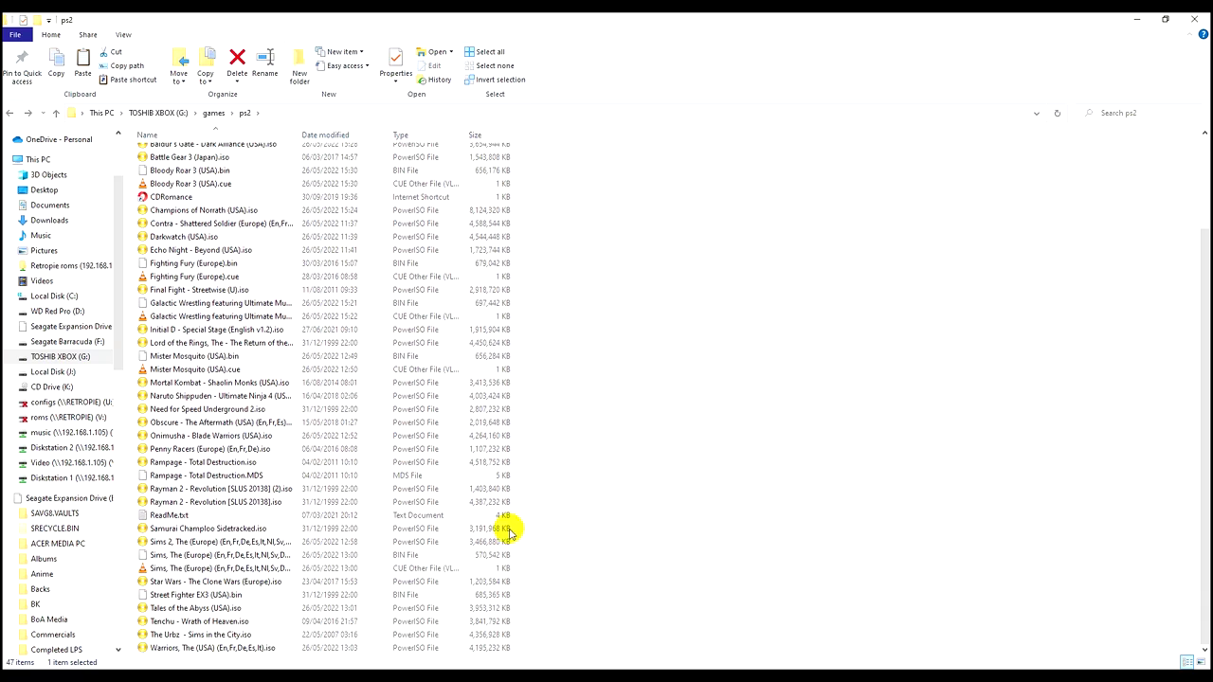
{"action": "key", "text": "alt+Left"}
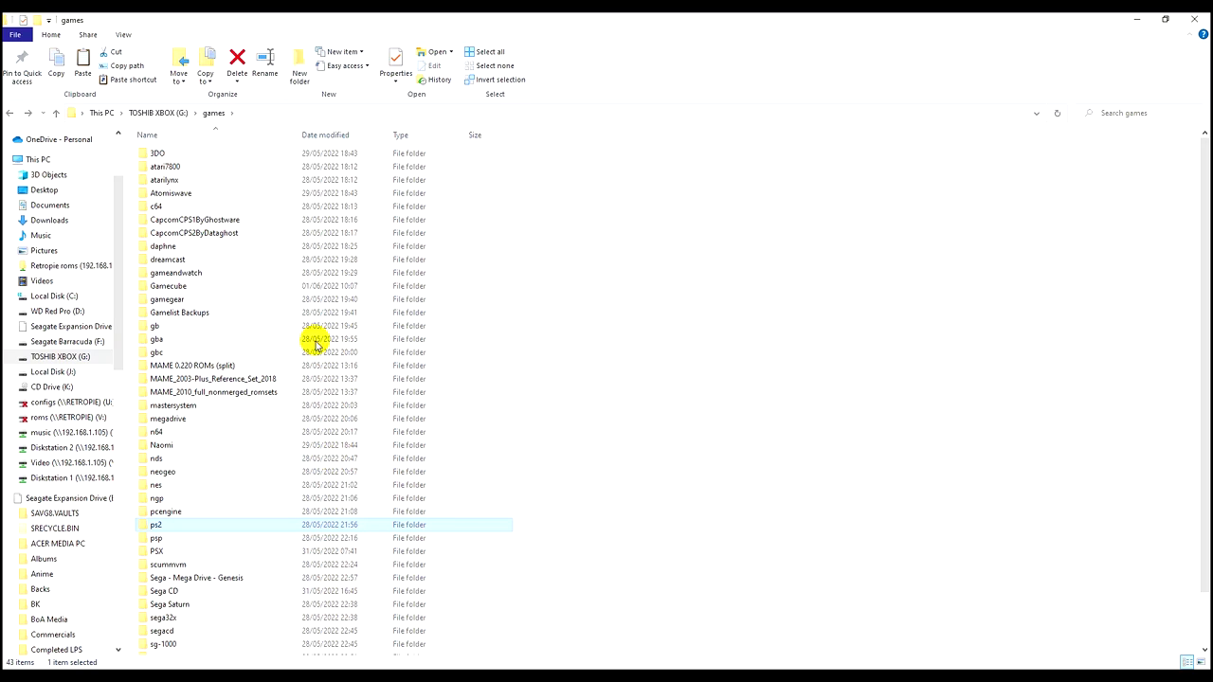
- Open the PSX folder inside games and examine its game subfolders and the loose multi-track BIN and CUE files
{"action": "scroll", "coordinate": [263, 490], "scroll_direction": "down", "scroll_amount": 2}
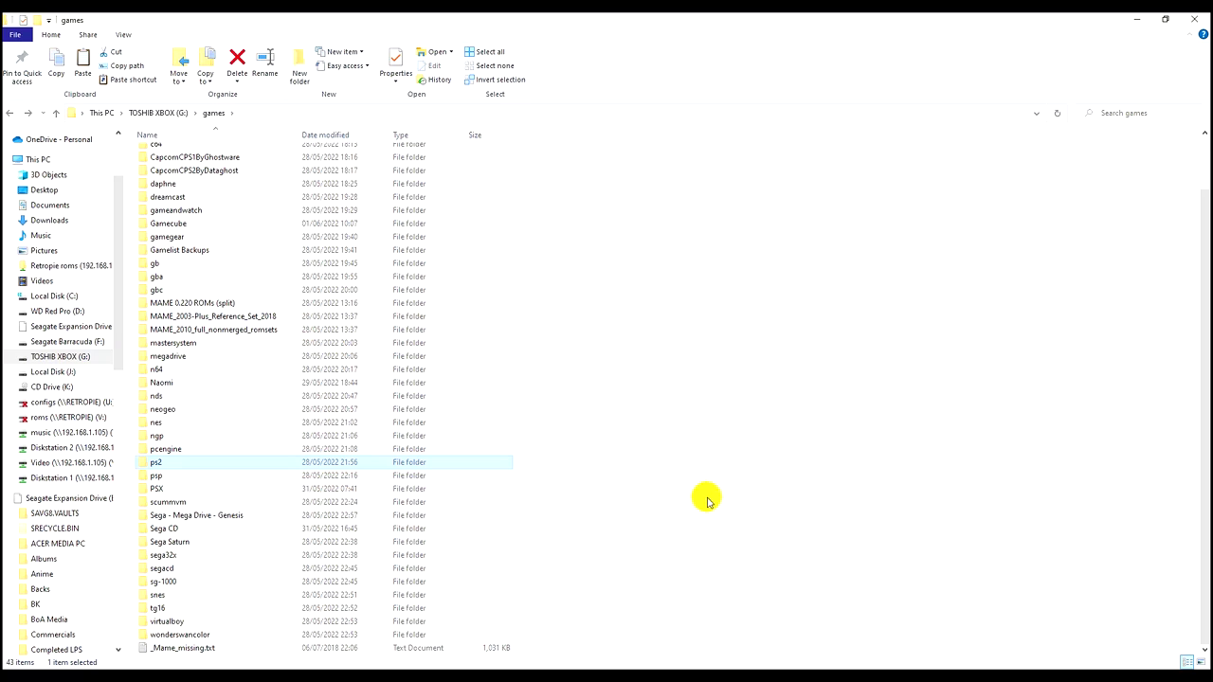
{"action": "scroll", "coordinate": [692, 499], "scroll_direction": "up", "scroll_amount": 1}
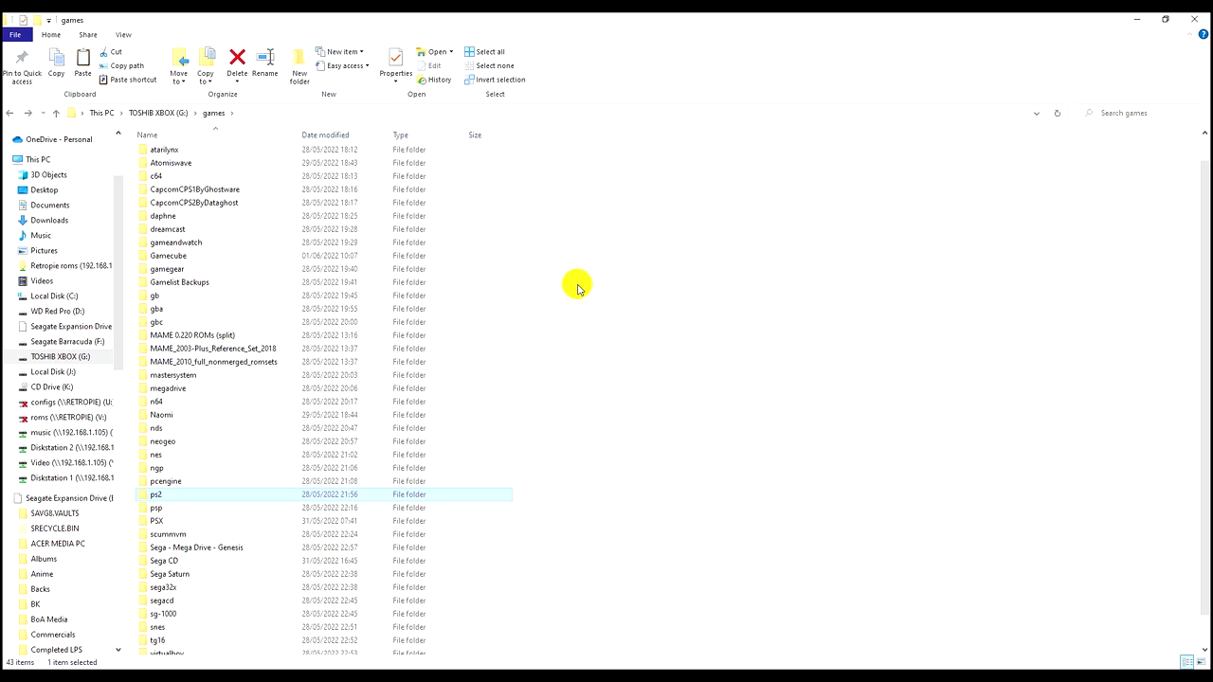
{"action": "scroll", "coordinate": [568, 420], "scroll_direction": "down", "scroll_amount": 1}
{"action": "scroll", "coordinate": [569, 425], "scroll_direction": "up", "scroll_amount": 1}
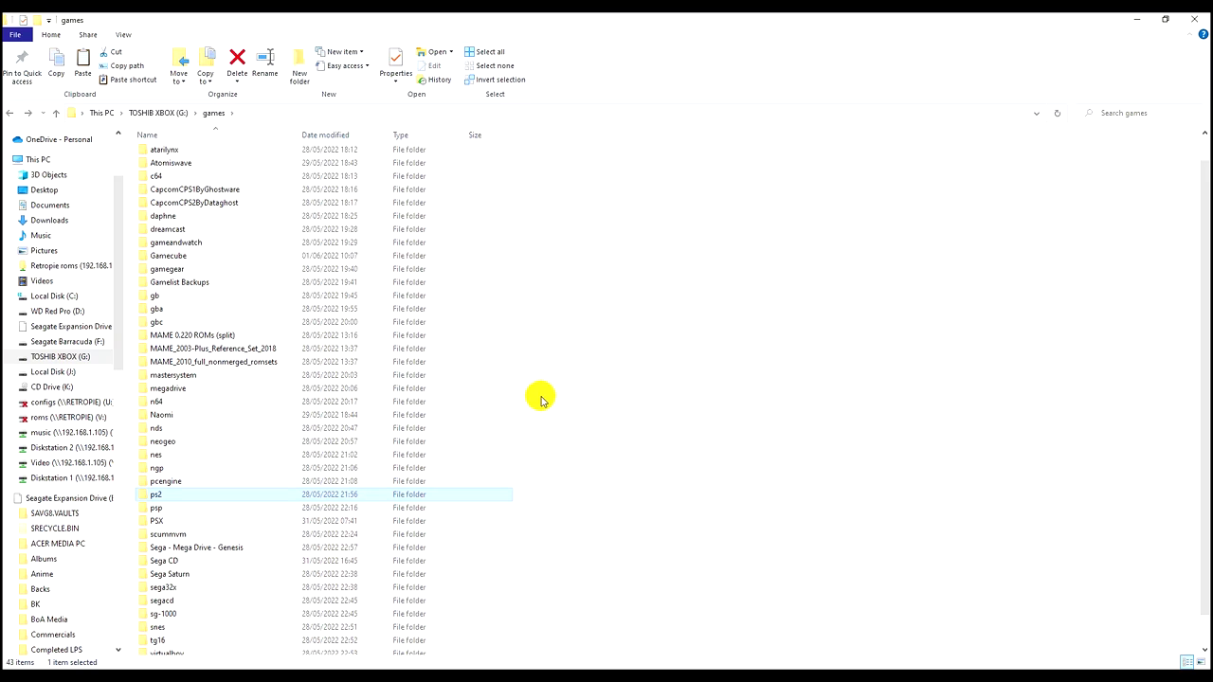
{"action": "scroll", "coordinate": [540, 416], "scroll_direction": "down", "scroll_amount": 1}
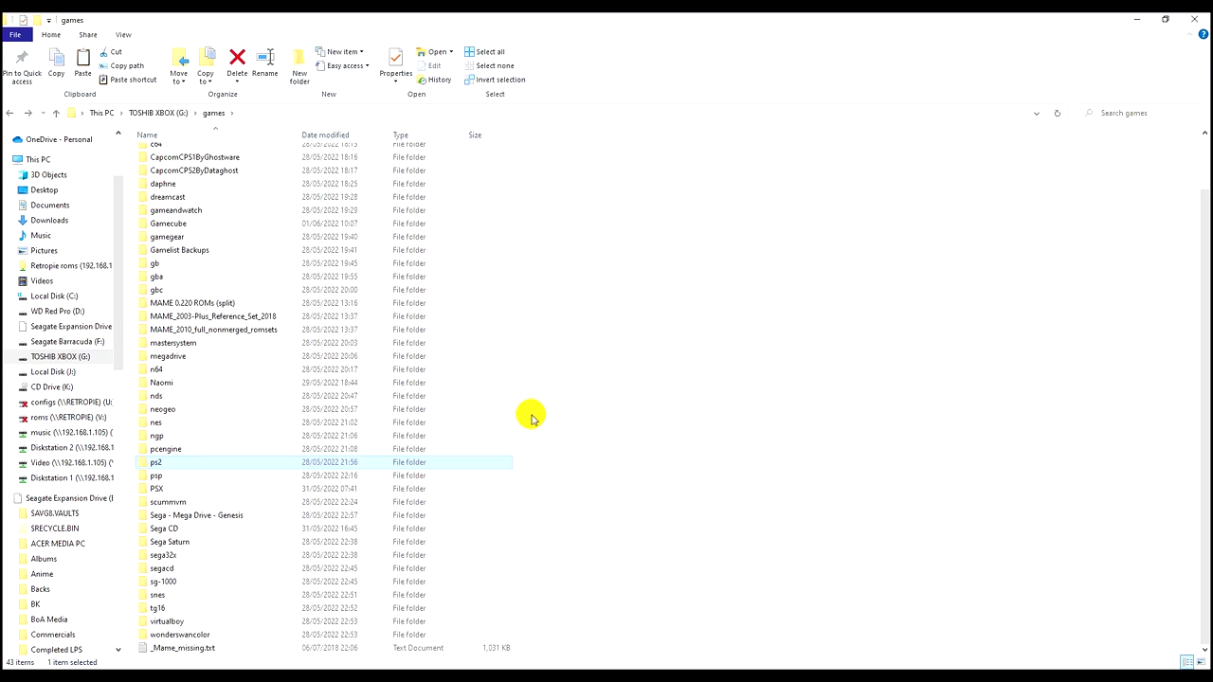
{"action": "scroll", "coordinate": [530, 415], "scroll_direction": "up", "scroll_amount": 1}
{"action": "scroll", "coordinate": [446, 434], "scroll_direction": "down", "scroll_amount": 1}
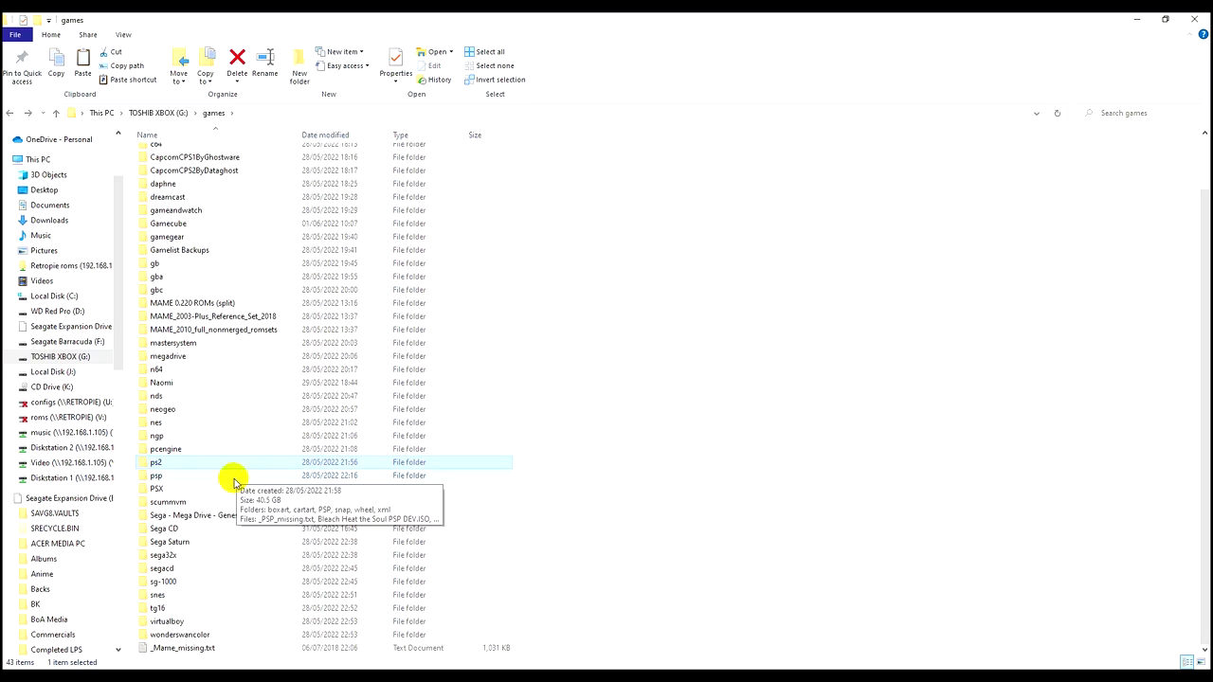
{"action": "double_click", "coordinate": [223, 493]}
{"action": "scroll", "coordinate": [455, 512], "scroll_direction": "down", "scroll_amount": 12}
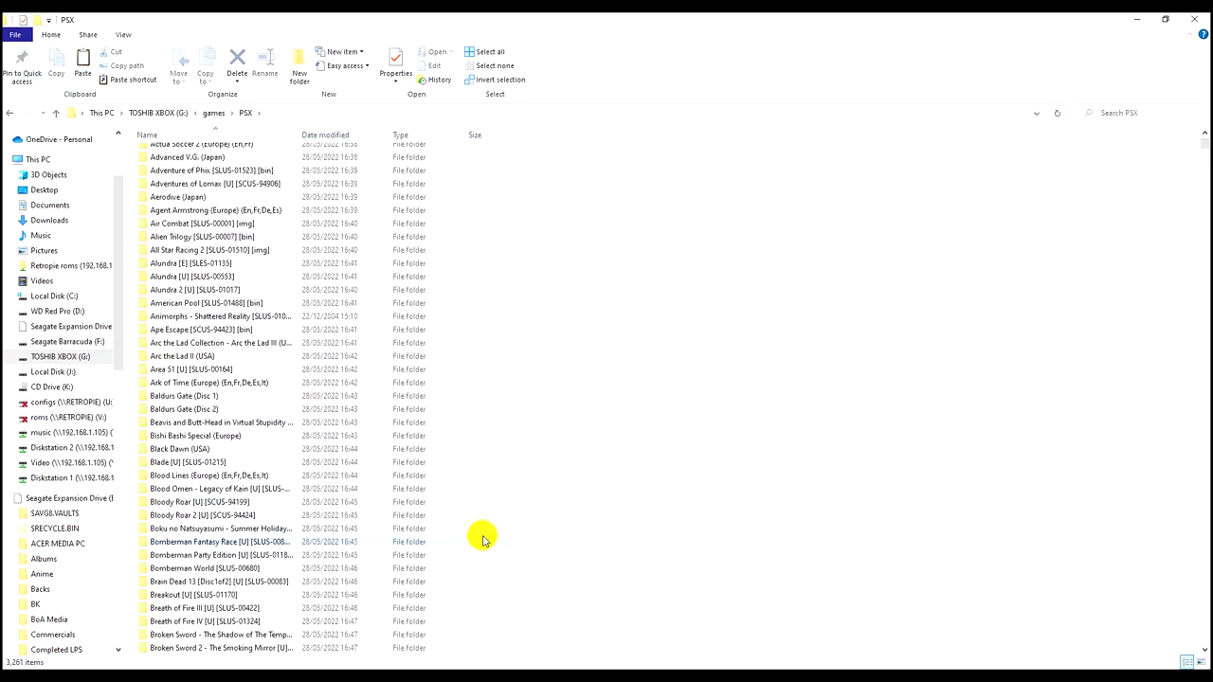
{"action": "scroll", "coordinate": [483, 536], "scroll_direction": "down", "scroll_amount": 20}
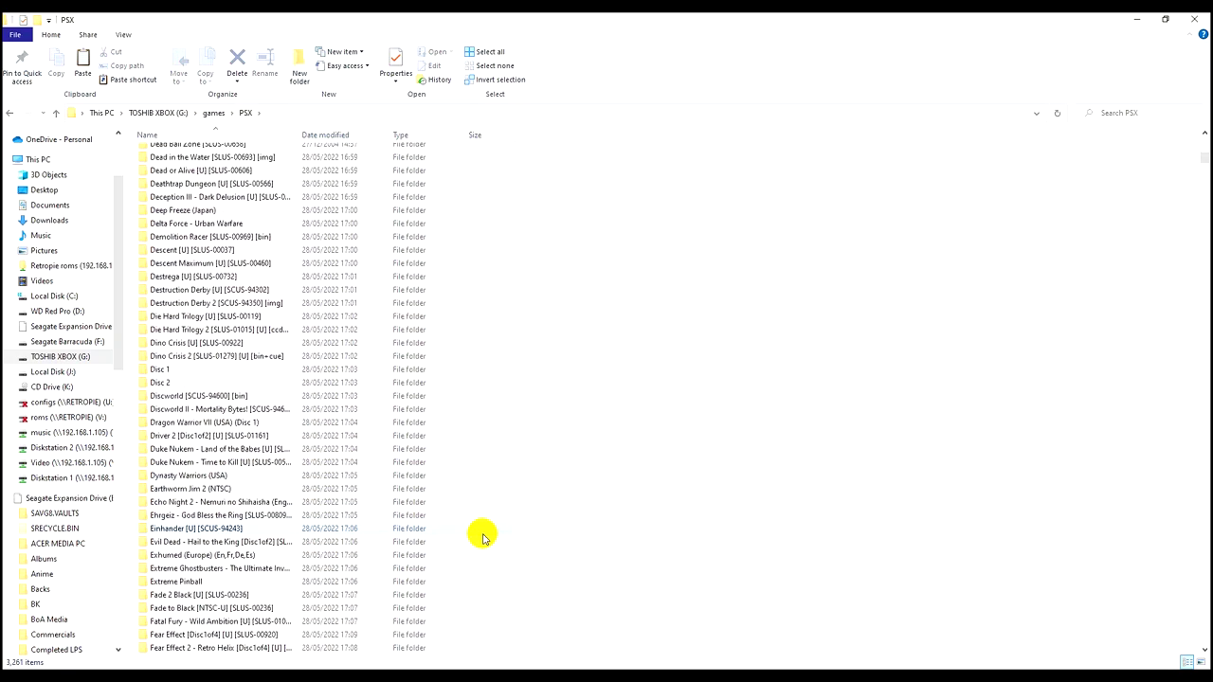
{"action": "scroll", "coordinate": [482, 536], "scroll_direction": "down", "scroll_amount": 1}
{"action": "left_click_drag", "start_coordinate": [1202, 151], "coordinate": [1202, 270]}
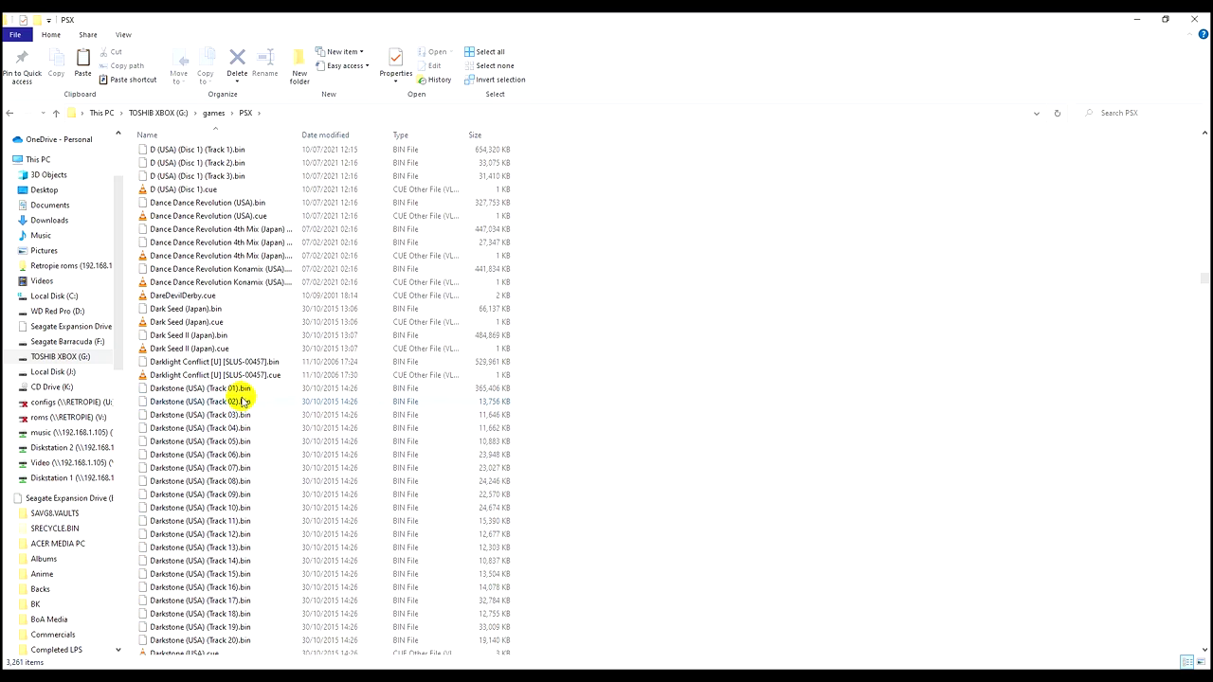
{"action": "scroll", "coordinate": [294, 569], "scroll_direction": "down", "scroll_amount": 4}
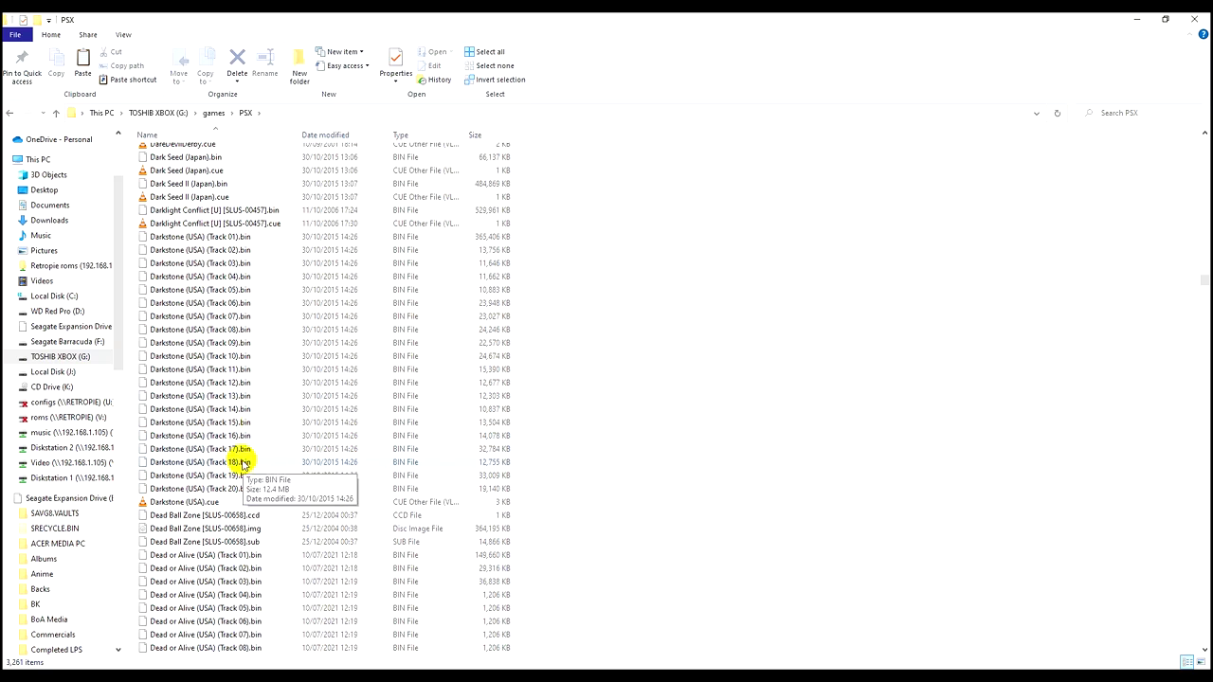
- Check the files in the Cool Boarders 3 (Europe) folder within PSX, and return to the games folder
{"action": "left_click_drag", "start_coordinate": [607, 225], "coordinate": [587, 266]}
{"action": "left_click", "coordinate": [587, 263]}
{"action": "left_click_drag", "start_coordinate": [1204, 281], "coordinate": [1205, 152]}
{"action": "scroll", "coordinate": [347, 444], "scroll_direction": "up", "scroll_amount": 3}
{"action": "scroll", "coordinate": [347, 444], "scroll_direction": "down", "scroll_amount": 1}
{"action": "double_click", "coordinate": [305, 368]}
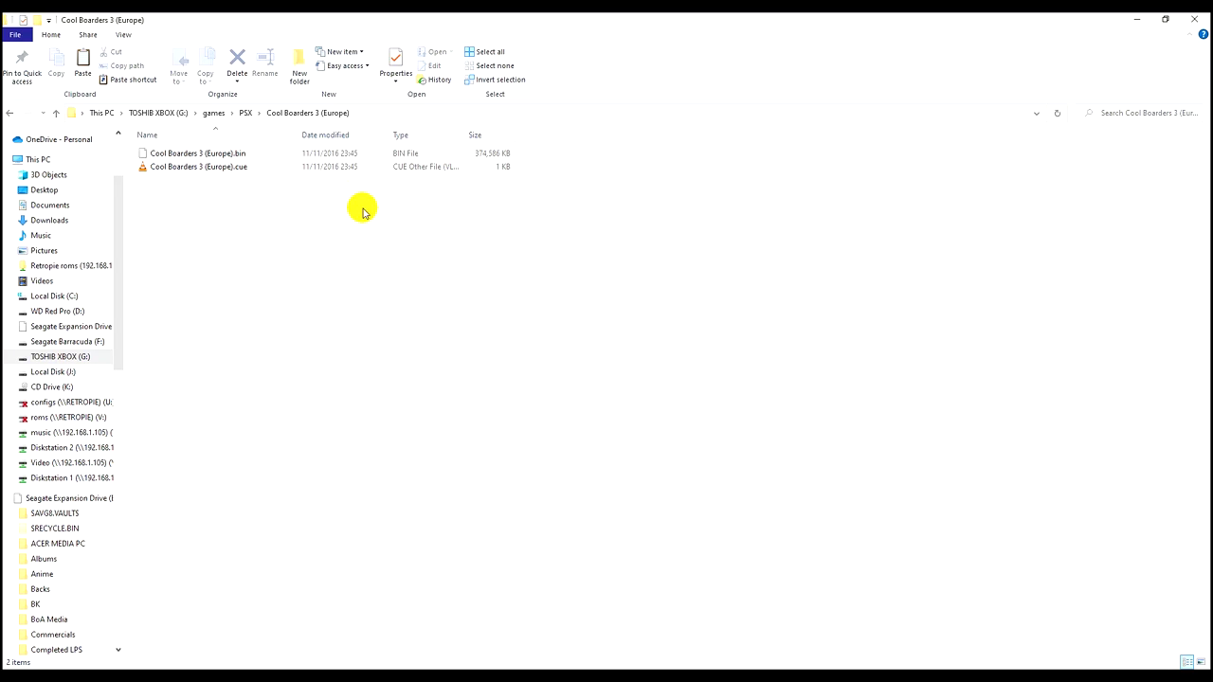
{"action": "key", "text": "BackSpace"}
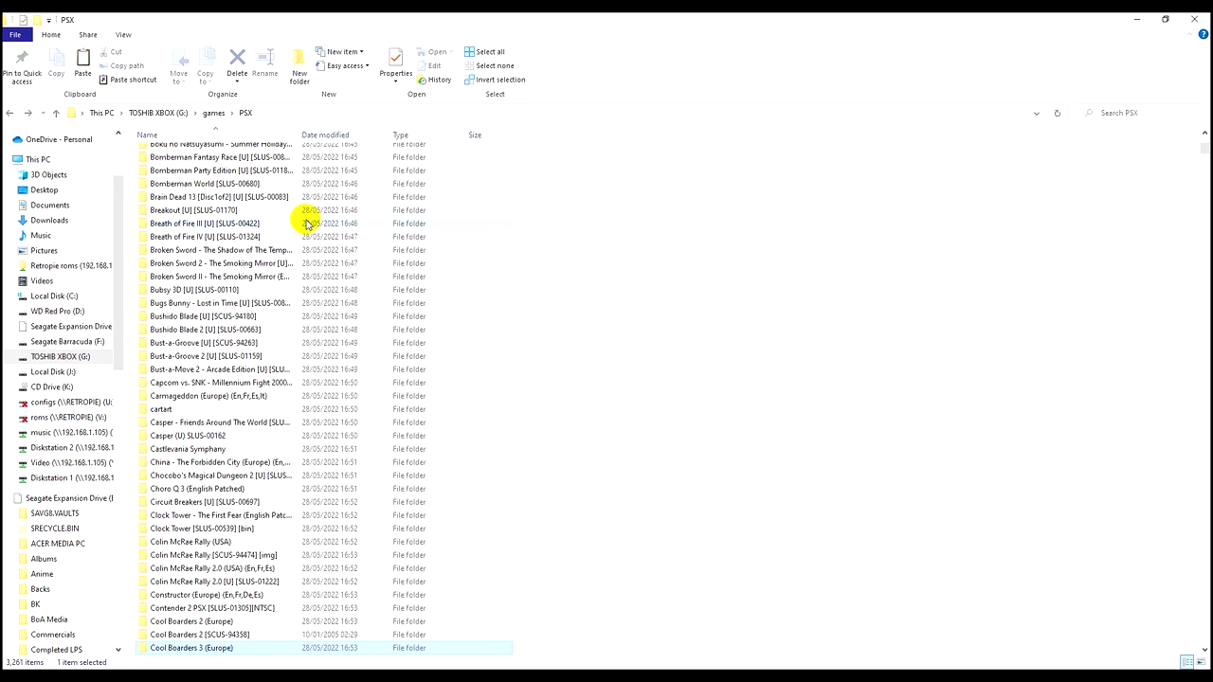
{"action": "scroll", "coordinate": [465, 512], "scroll_direction": "down", "scroll_amount": 6}
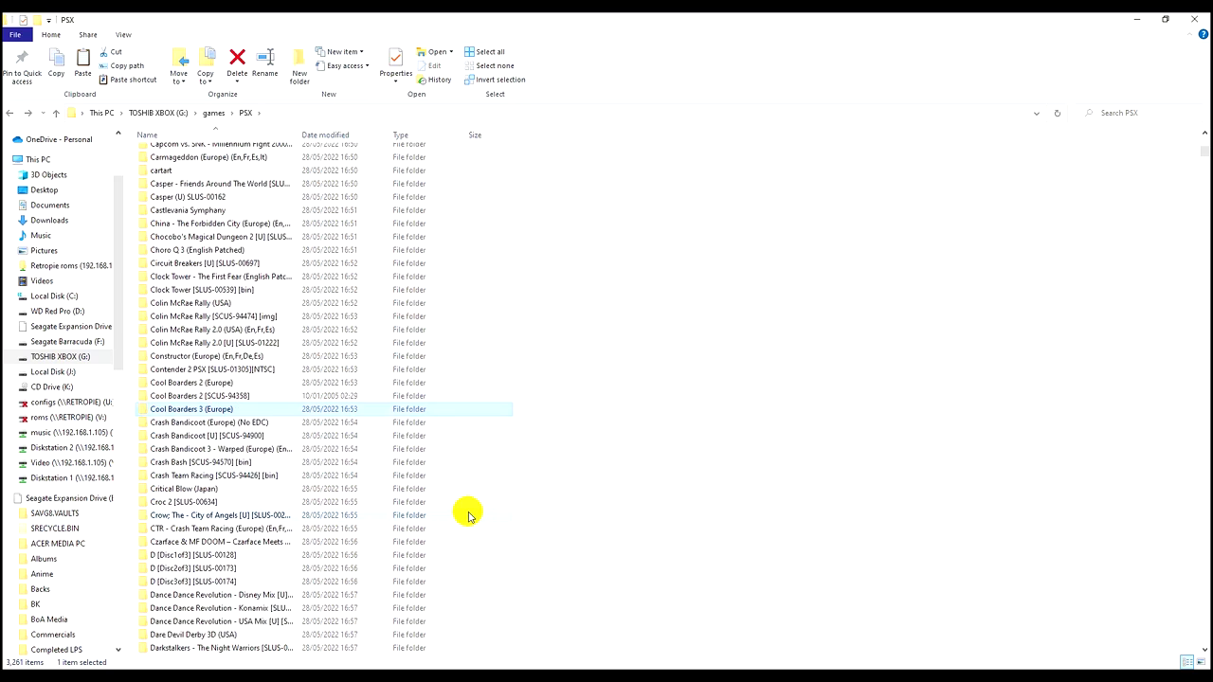
{"action": "key", "text": "BackSpace"}
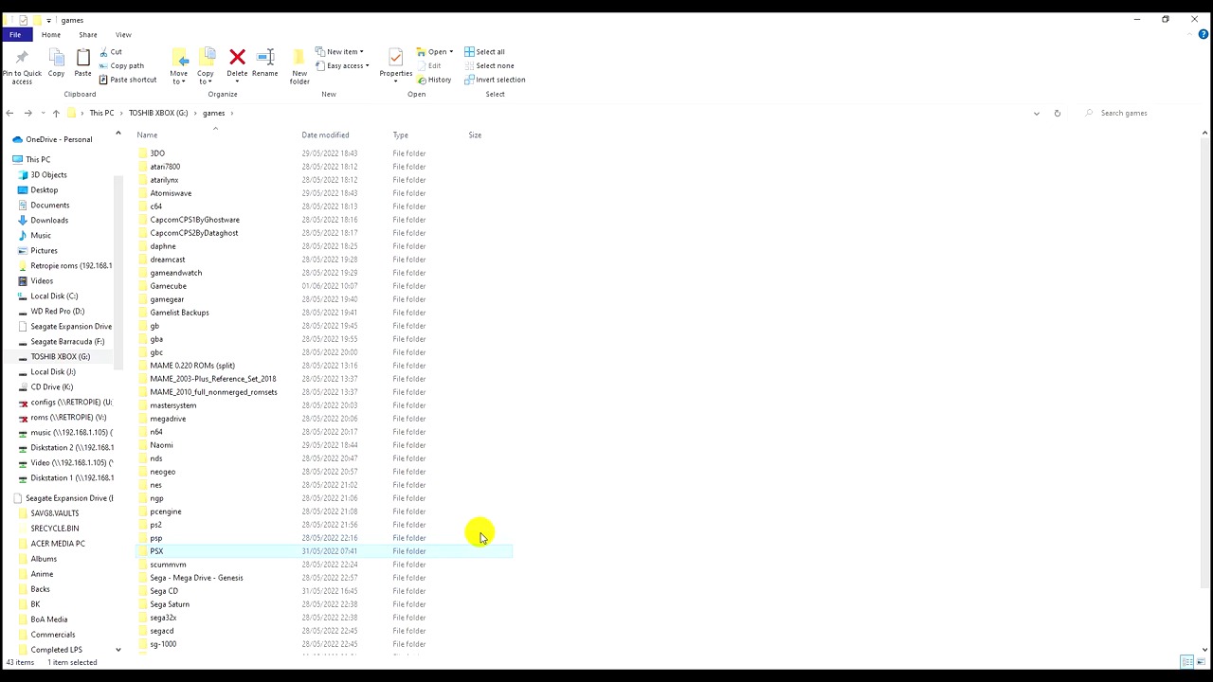
{"action": "left_click_drag", "start_coordinate": [749, 158], "coordinate": [366, 639]}
{"action": "left_click", "coordinate": [736, 375]}
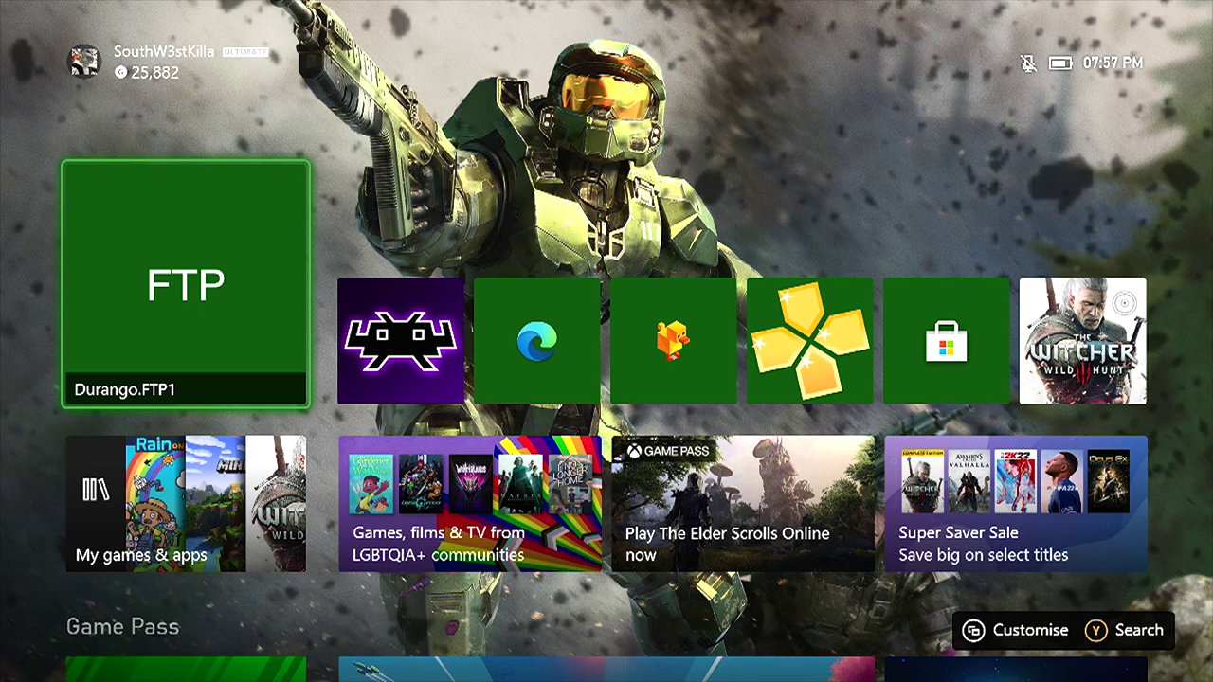
- Open Durango FTP from the Xbox home screen and review the server's status, addresses and logs
{"action": "key", "text": "Down"}
{"action": "key", "text": "Right"}
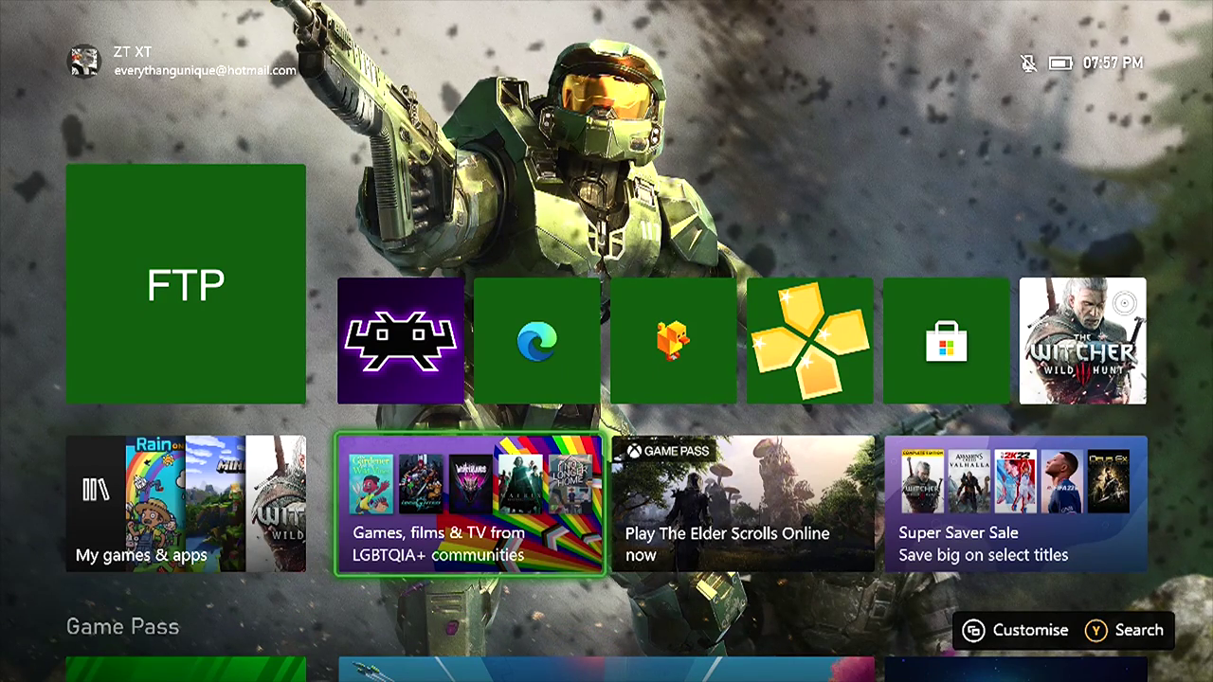
{"action": "key", "text": "Right"}
{"action": "key", "text": "Left"}
{"action": "key", "text": "Up"}
{"action": "key", "text": "Left"}
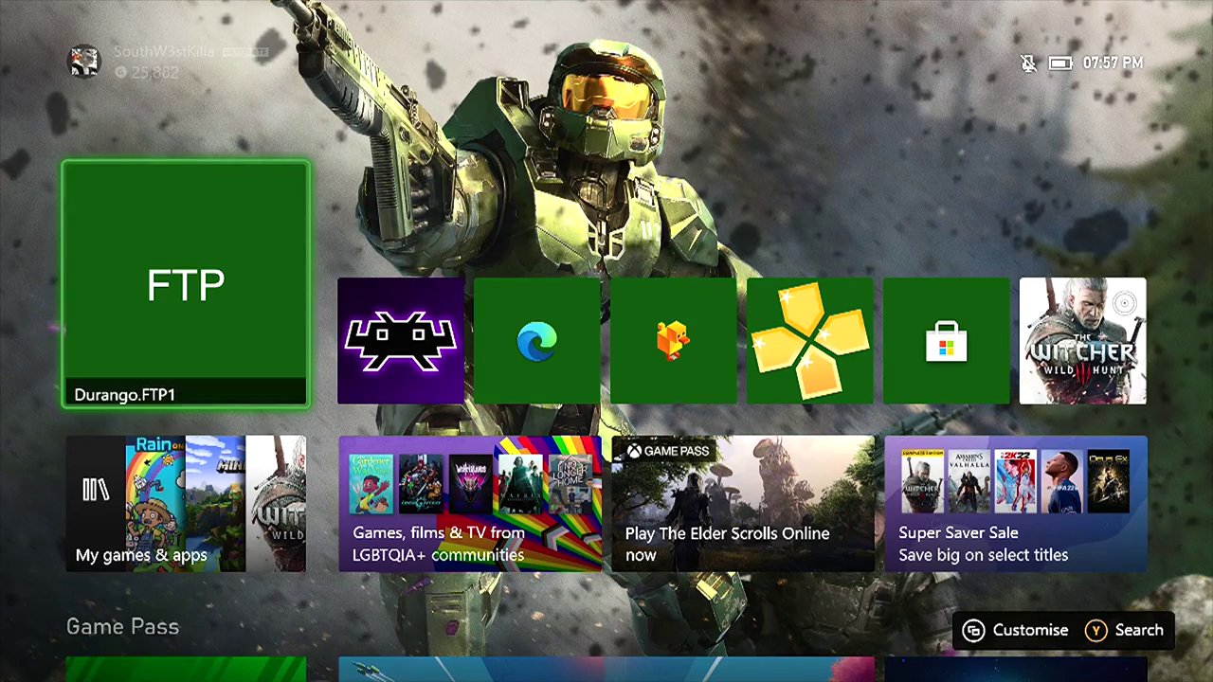
{"action": "key", "text": "Return"}
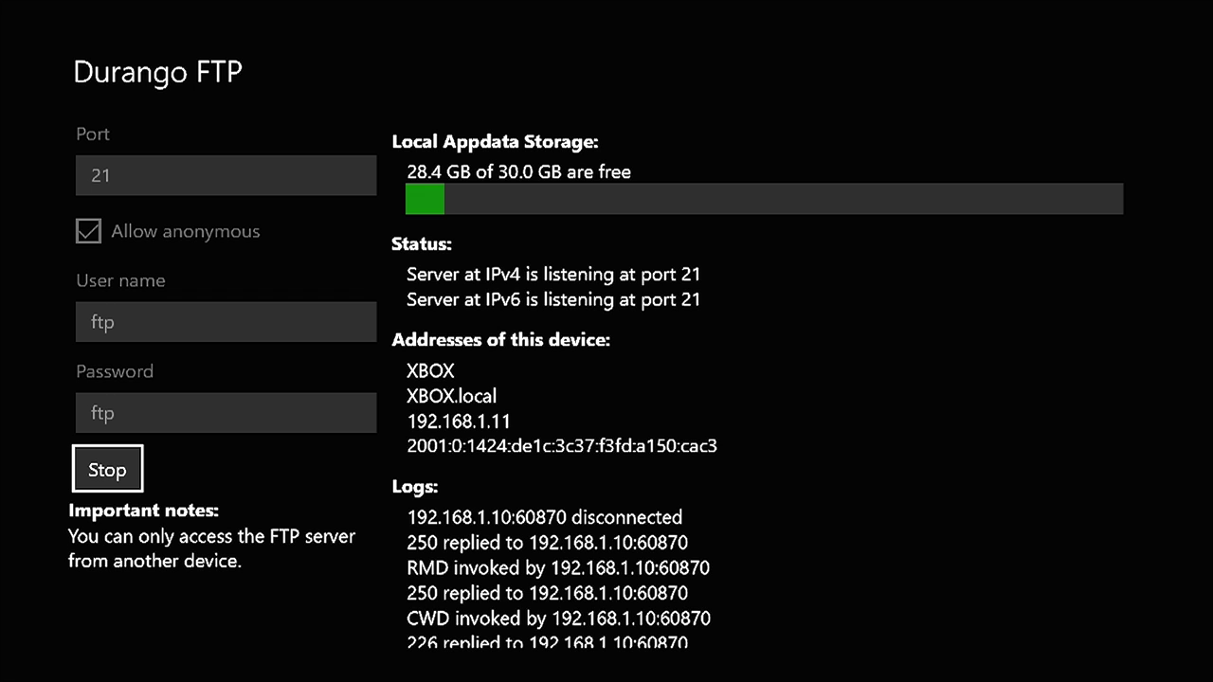
{"action": "scroll", "coordinate": [607, 379], "scroll_direction": "down", "scroll_amount": 3}
{"action": "scroll", "coordinate": [606, 379], "scroll_direction": "up", "scroll_amount": 3}
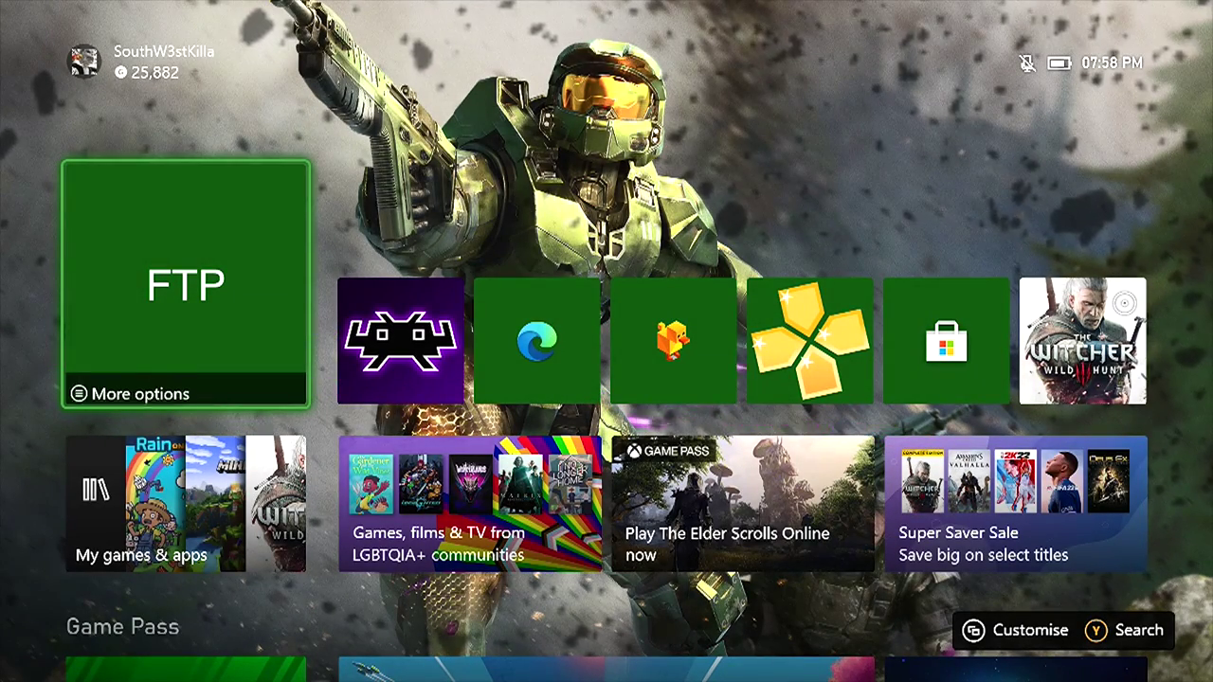
- Switch to RetroArch by launching Retro.Arch1 from the Xbox home screen, and go to its Settings section
{"action": "key", "text": "Right"}
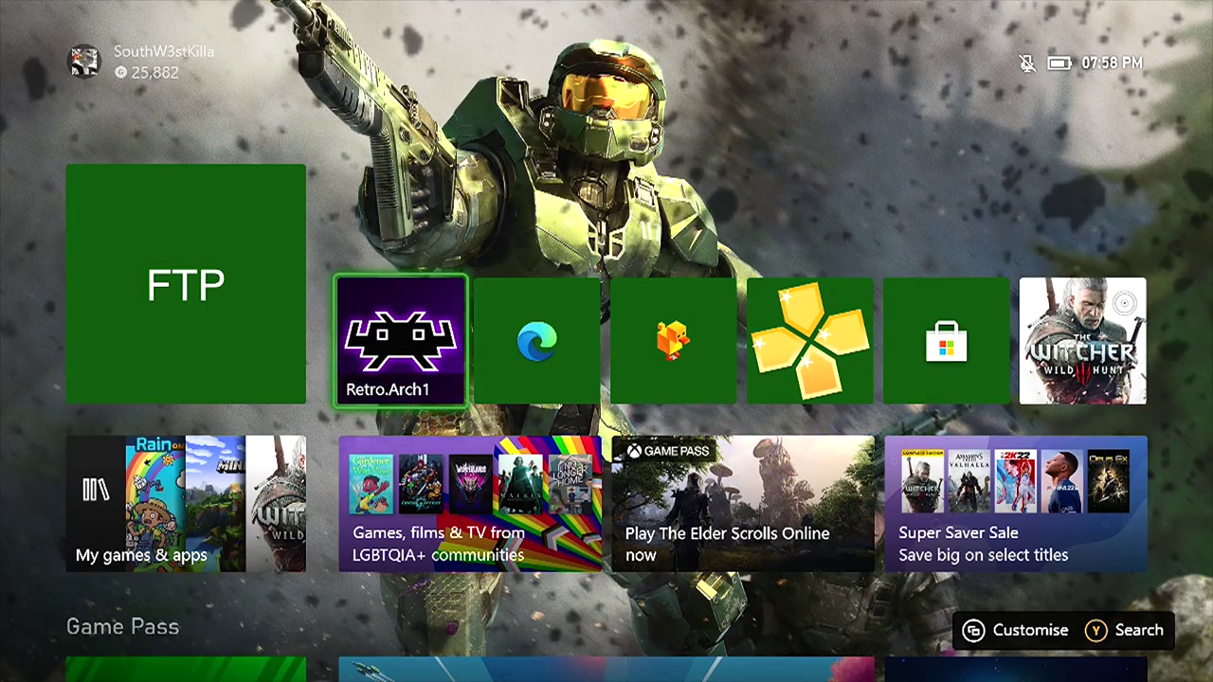
{"action": "key", "text": "Return"}
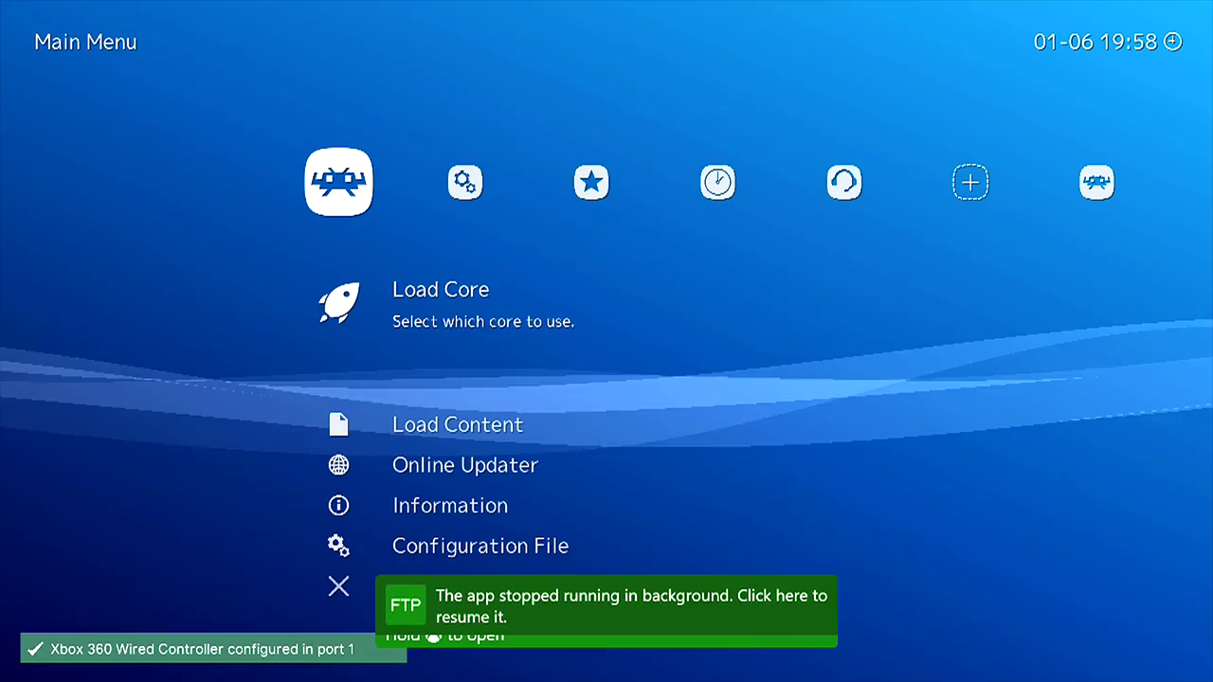
{"action": "key", "text": "Right"}
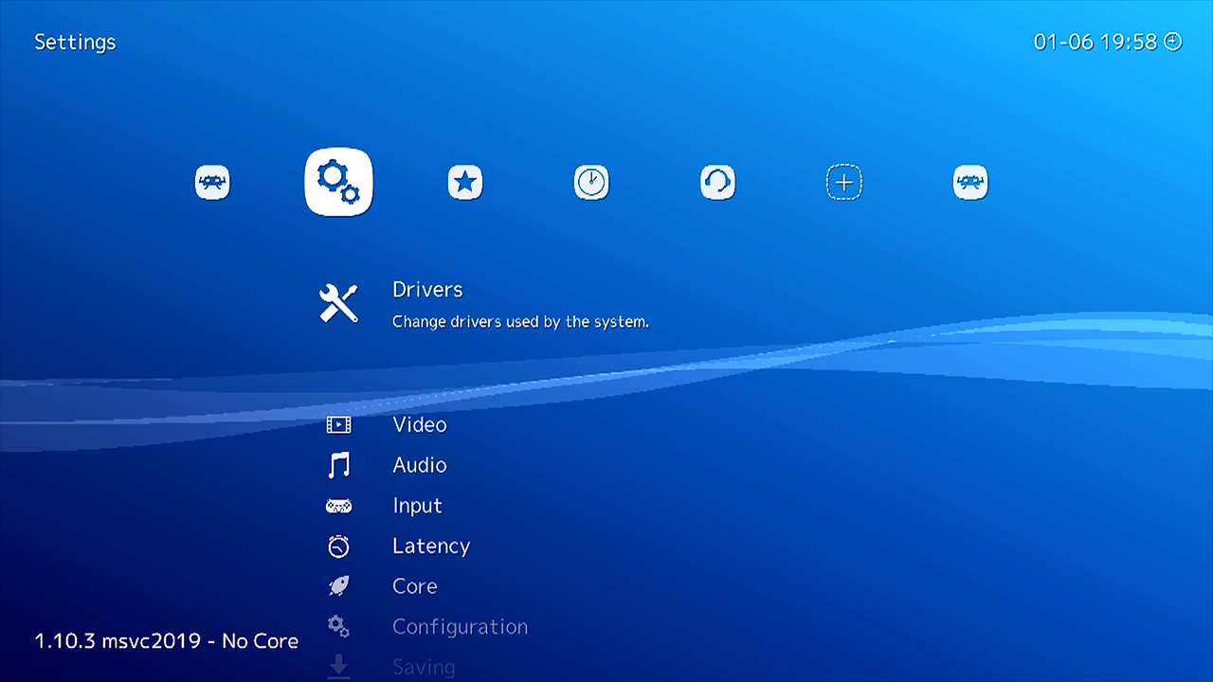
{"action": "key", "text": "Left"}
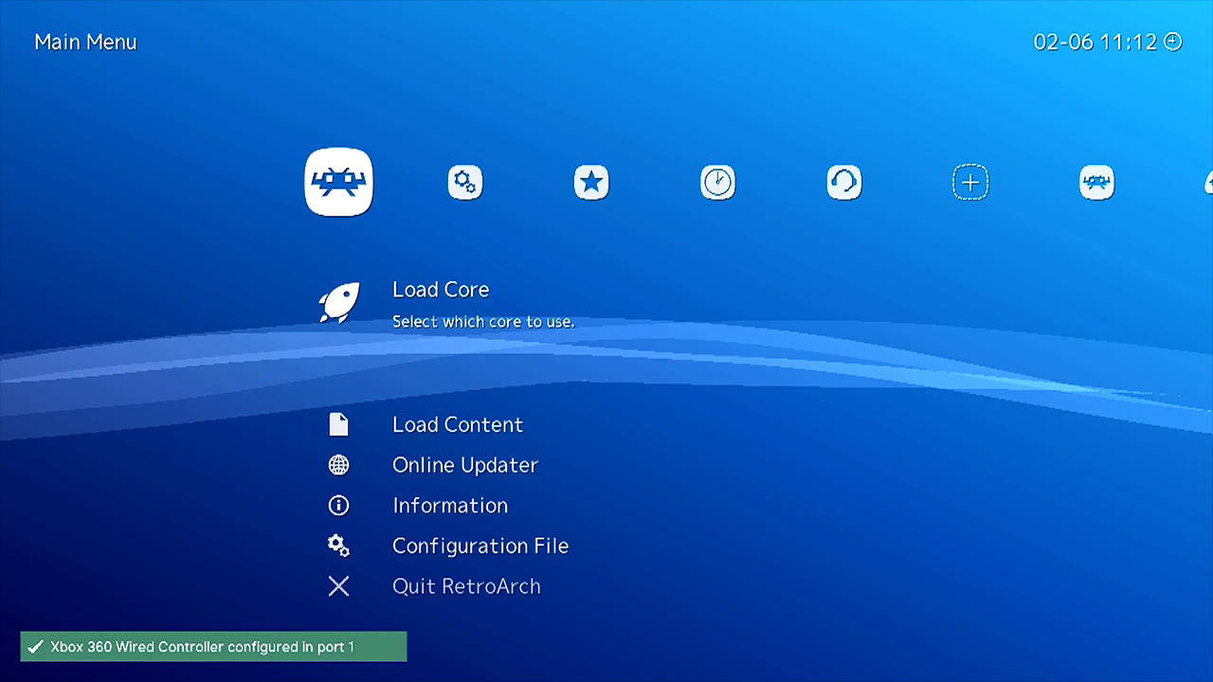
{"action": "key", "text": "Right"}
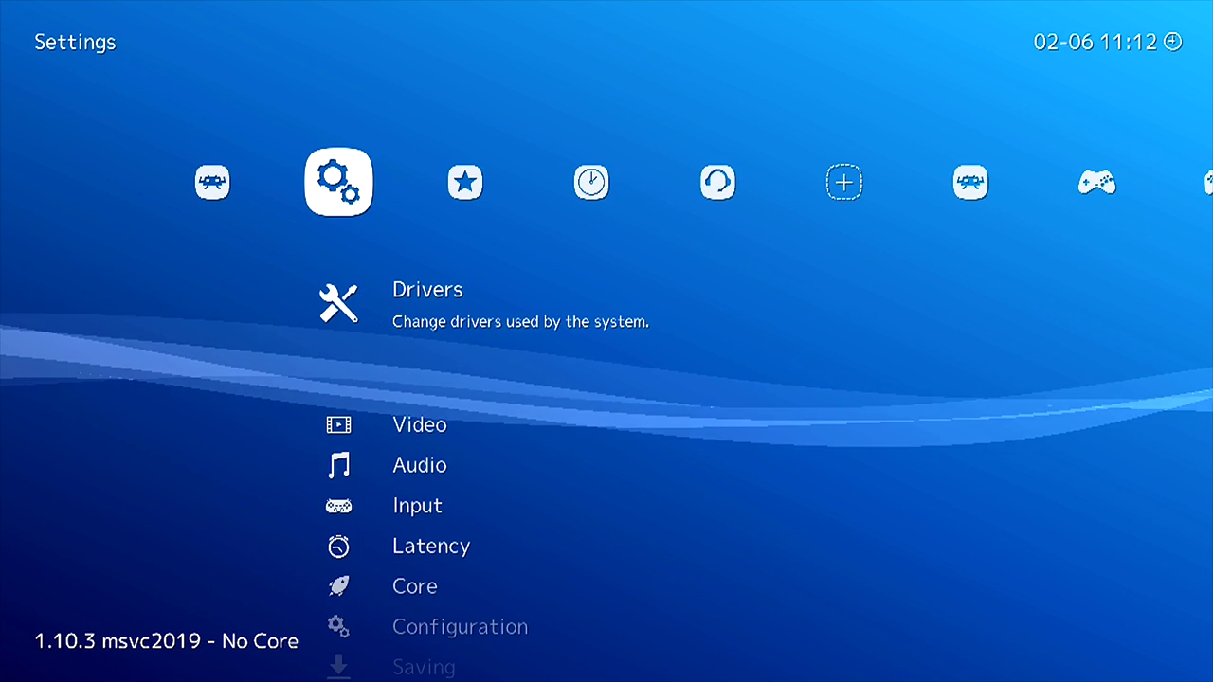
{"action": "key", "text": "Left"}
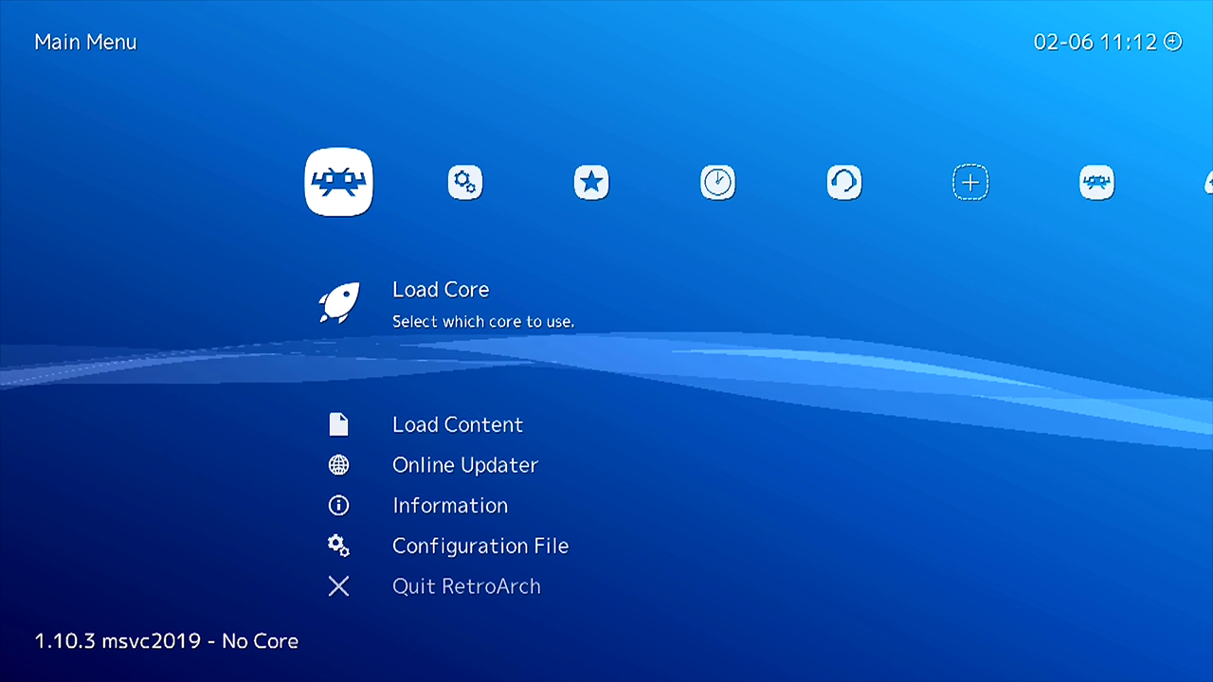
{"action": "key", "text": "Right"}
{"action": "key", "text": "Right"}
{"action": "key", "text": "Left"}
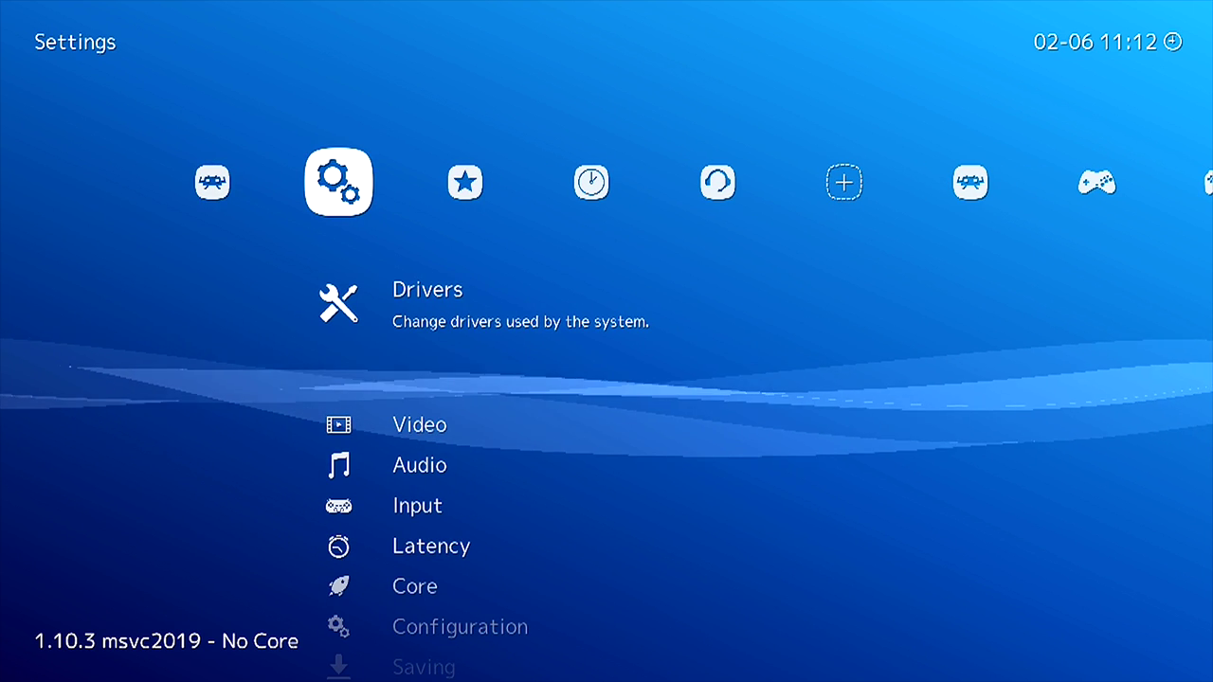
{"action": "key", "text": "Left"}
{"action": "key", "text": "Right"}
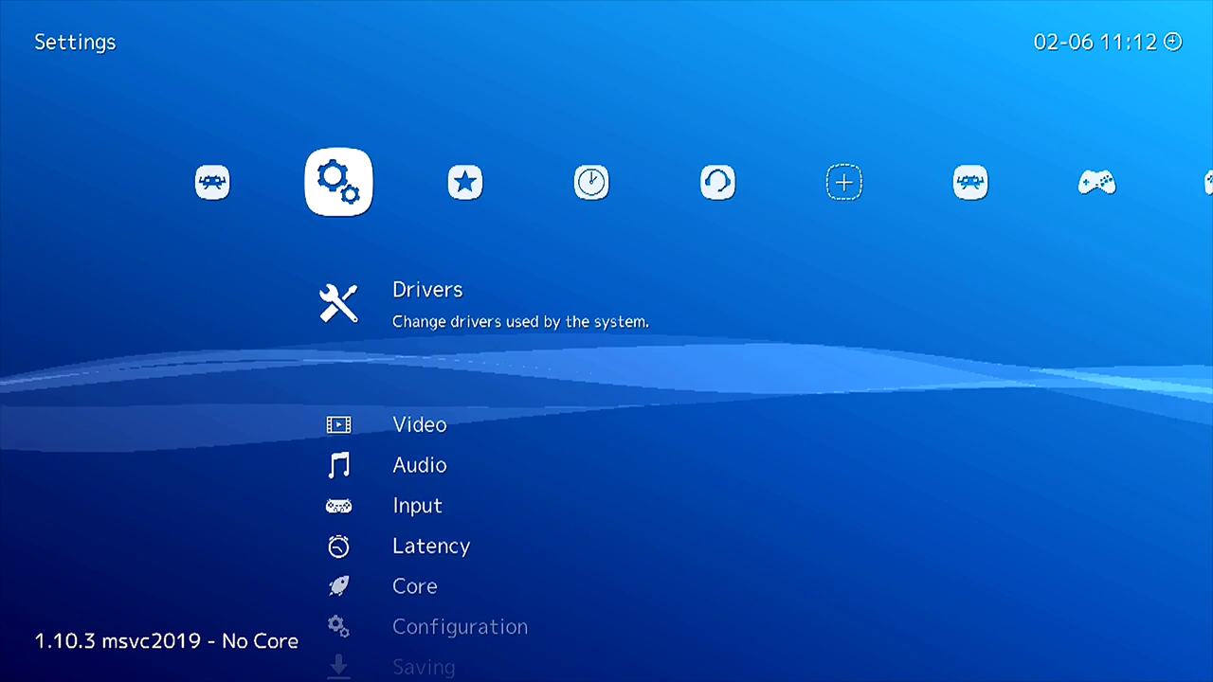
{"action": "key", "text": "Down"}
{"action": "key", "text": "Down"}
{"action": "key", "text": "Down"}
{"action": "key", "text": "Down"}
{"action": "key", "text": "Down"}
{"action": "key", "text": "Down"}
{"action": "key", "text": "Down"}
{"action": "key", "text": "Down"}
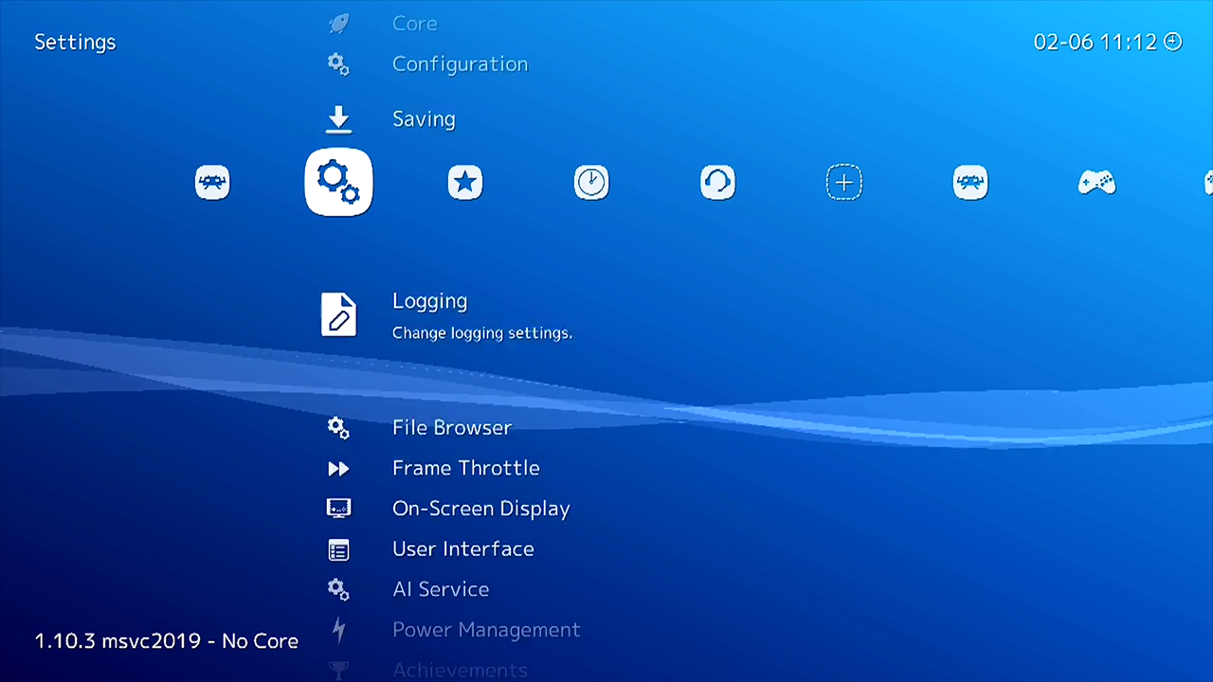
{"action": "key", "text": "Down"}
{"action": "key", "text": "Up"}
{"action": "key", "text": "Left"}
{"action": "key", "text": "Right"}
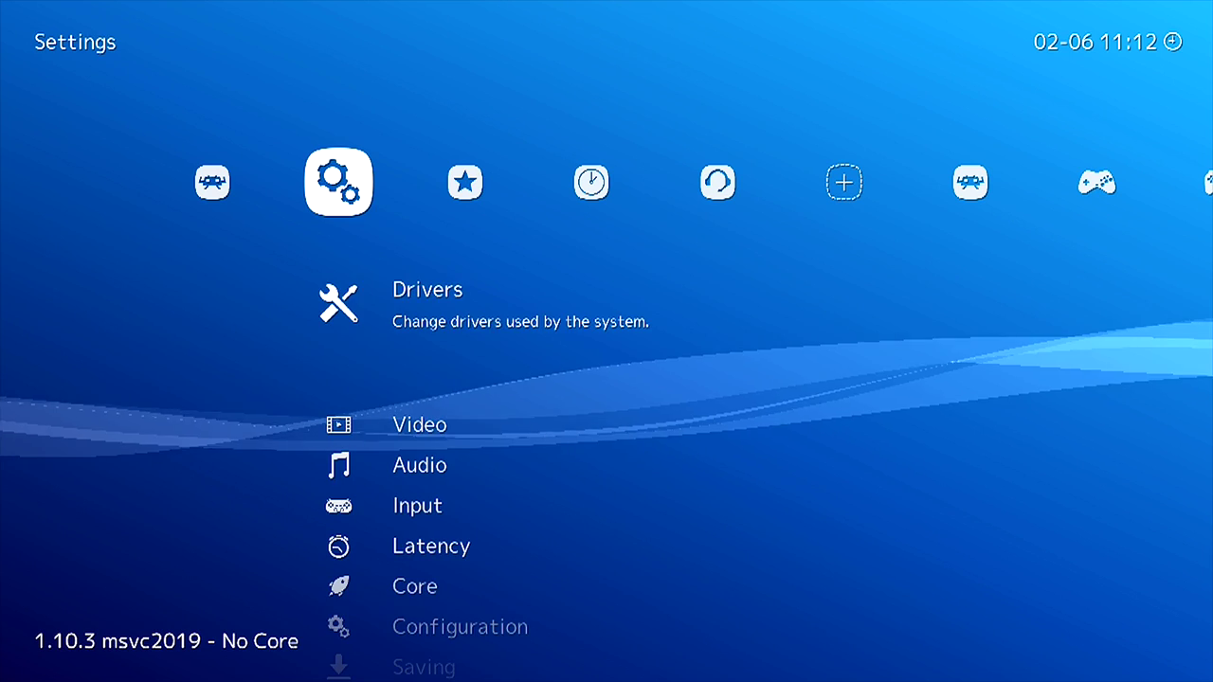
- Open the File Browser settings, review the hidden files and unknown extensions filter options, and return to the Settings list
{"action": "key", "text": "Down"}
{"action": "key", "text": "Down"}
{"action": "key", "text": "Down"}
{"action": "key", "text": "Down"}
{"action": "key", "text": "Down"}
{"action": "key", "text": "Down"}
{"action": "key", "text": "Down"}
{"action": "key", "text": "Down"}
{"action": "key", "text": "Down"}
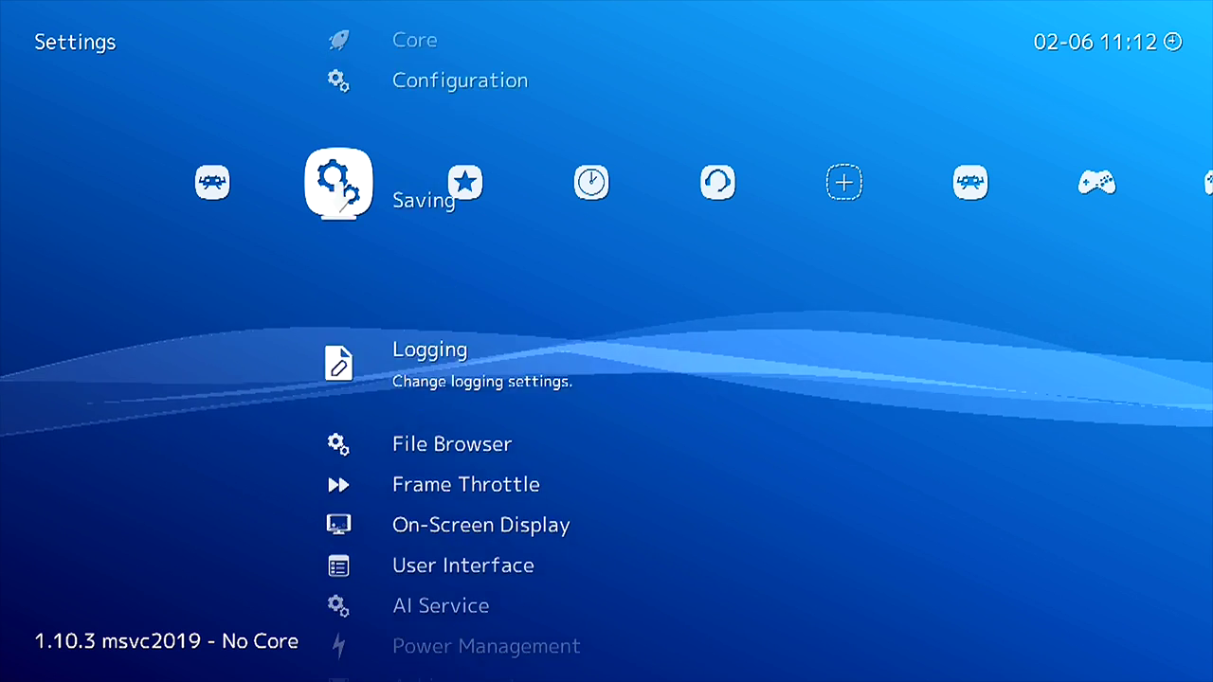
{"action": "key", "text": "Return"}
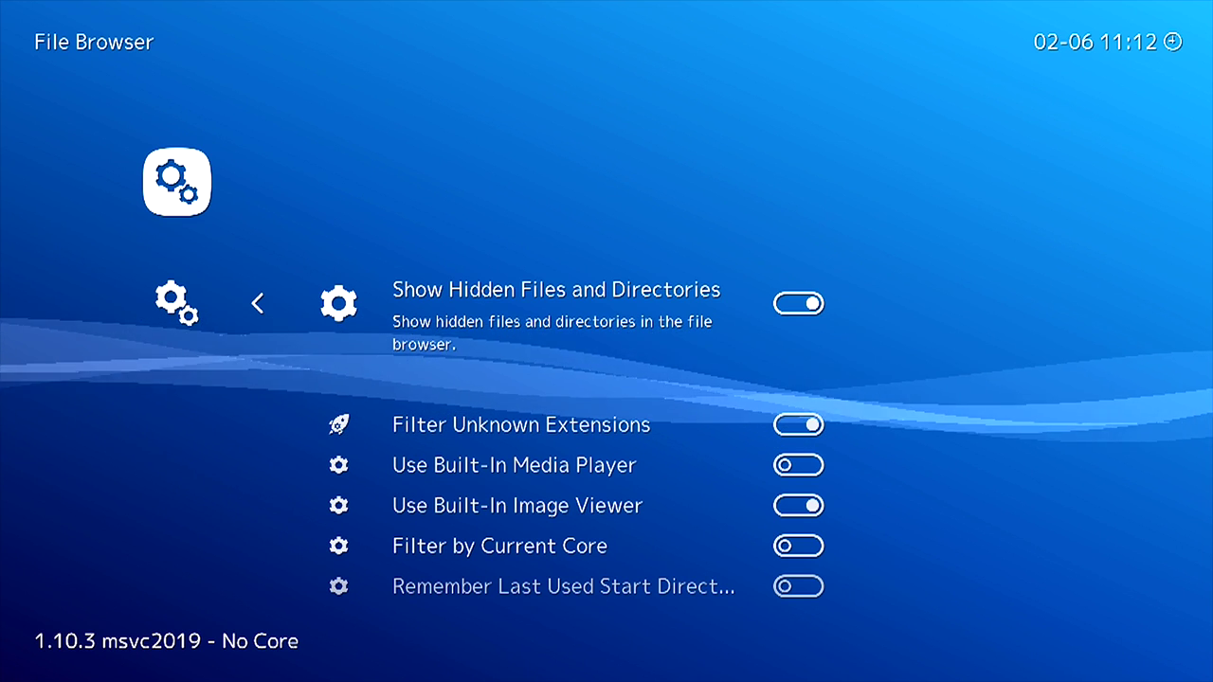
{"action": "key", "text": "Down"}
{"action": "key", "text": "Up"}
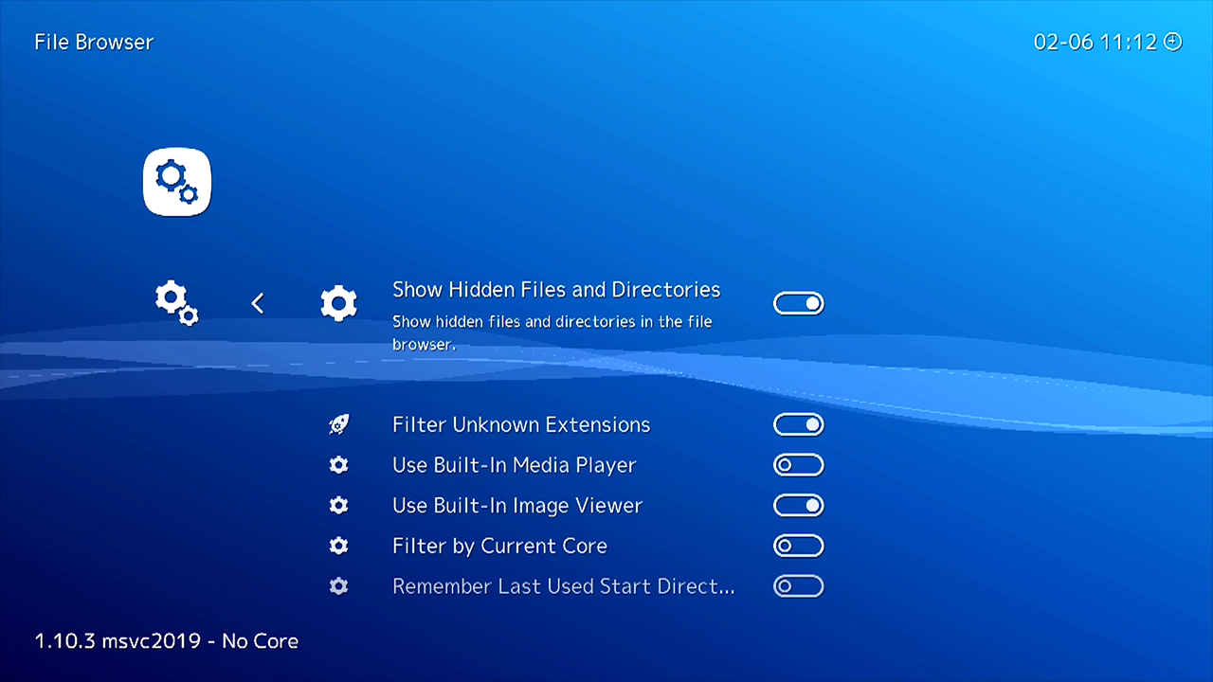
{"action": "key", "text": "Down"}
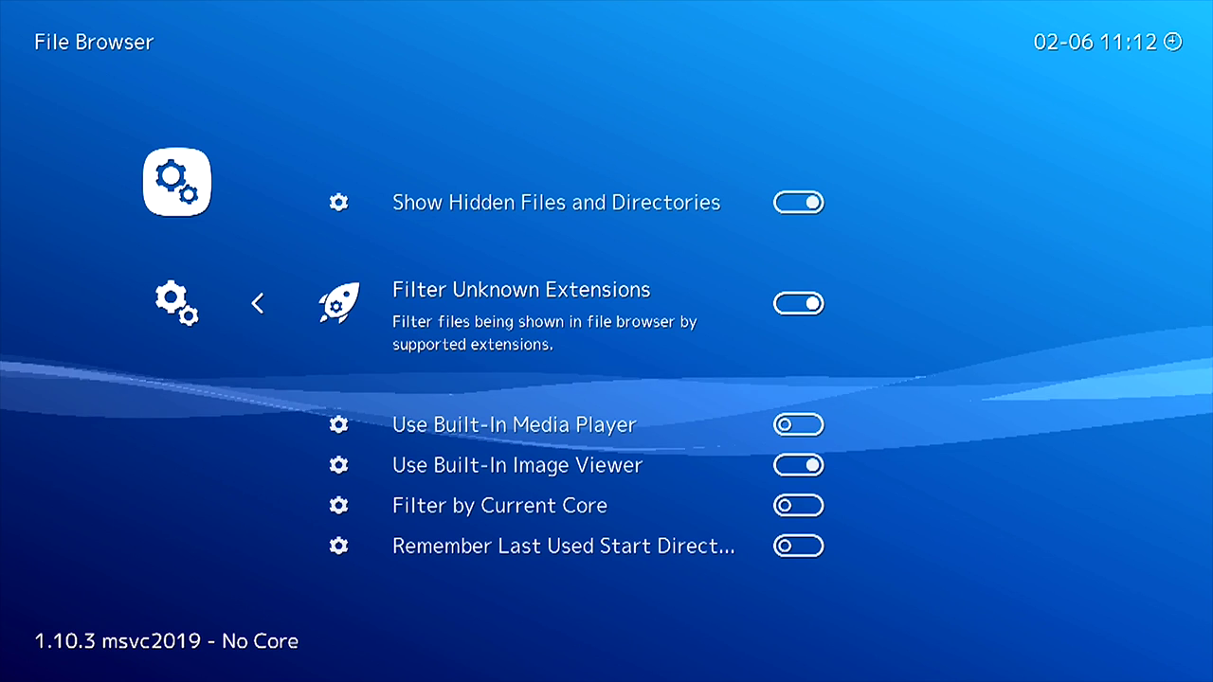
{"action": "key", "text": "BackSpace"}
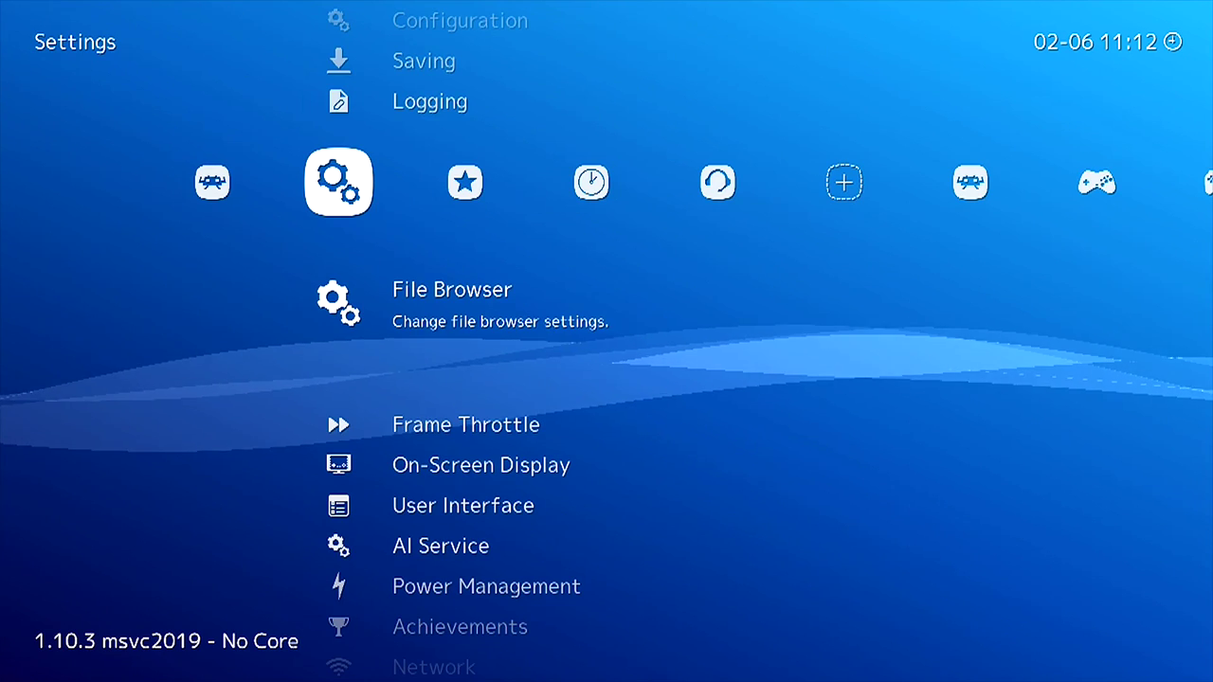
- Look through the top-level sections, including Import Content and Favorites, and return to the Main Menu
{"action": "key", "text": "Right"}
{"action": "key", "text": "Right"}
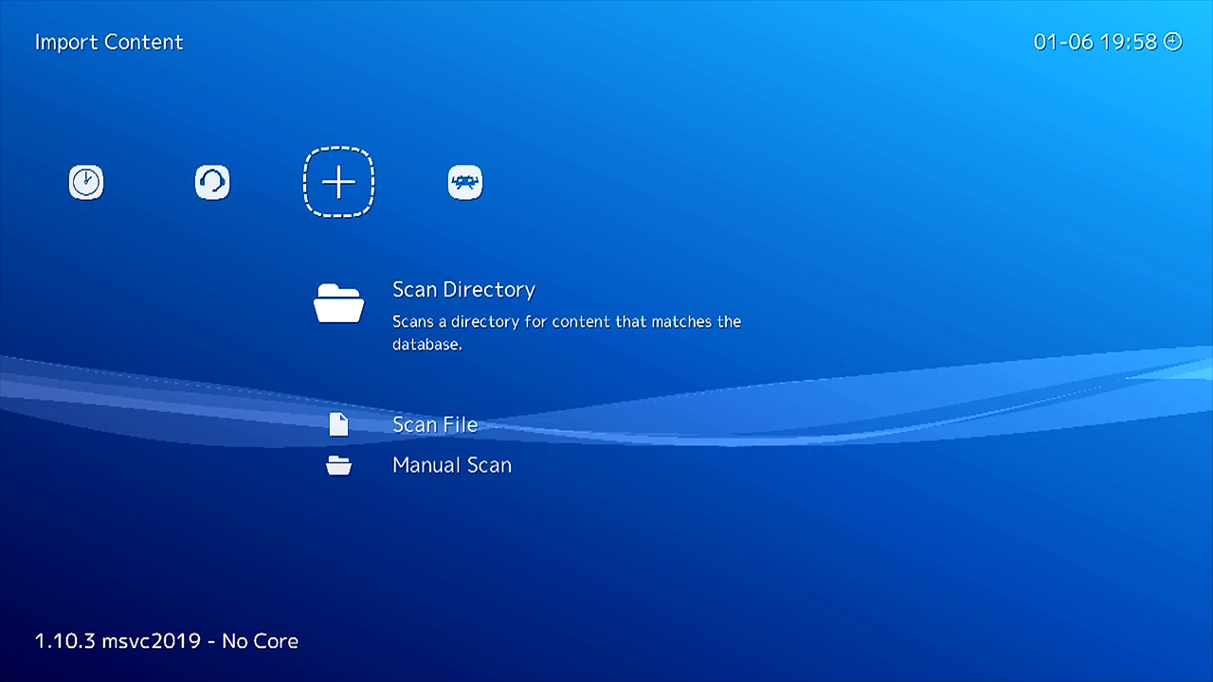
{"action": "key", "text": "Right"}
{"action": "key", "text": "Left"}
{"action": "key", "text": "Left"}
{"action": "key", "text": "Left"}
{"action": "key", "text": "Left"}
{"action": "key", "text": "Left"}
{"action": "key", "text": "Left"}
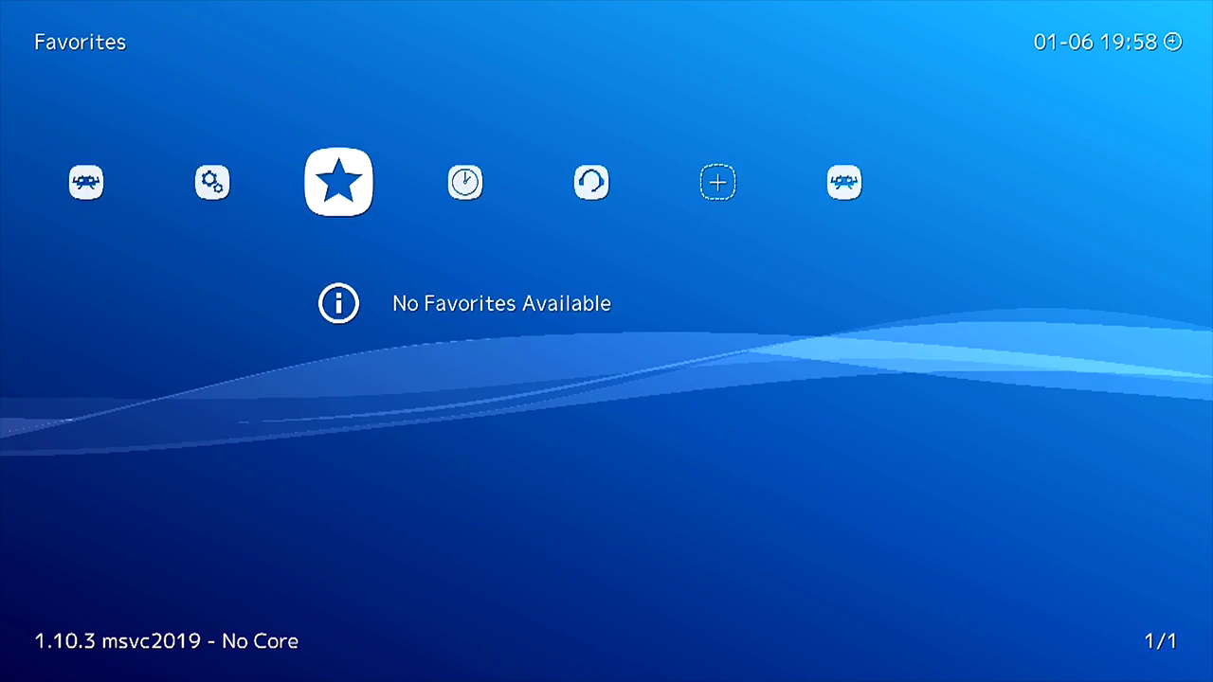
{"action": "key", "text": "Right"}
{"action": "key", "text": "Left"}
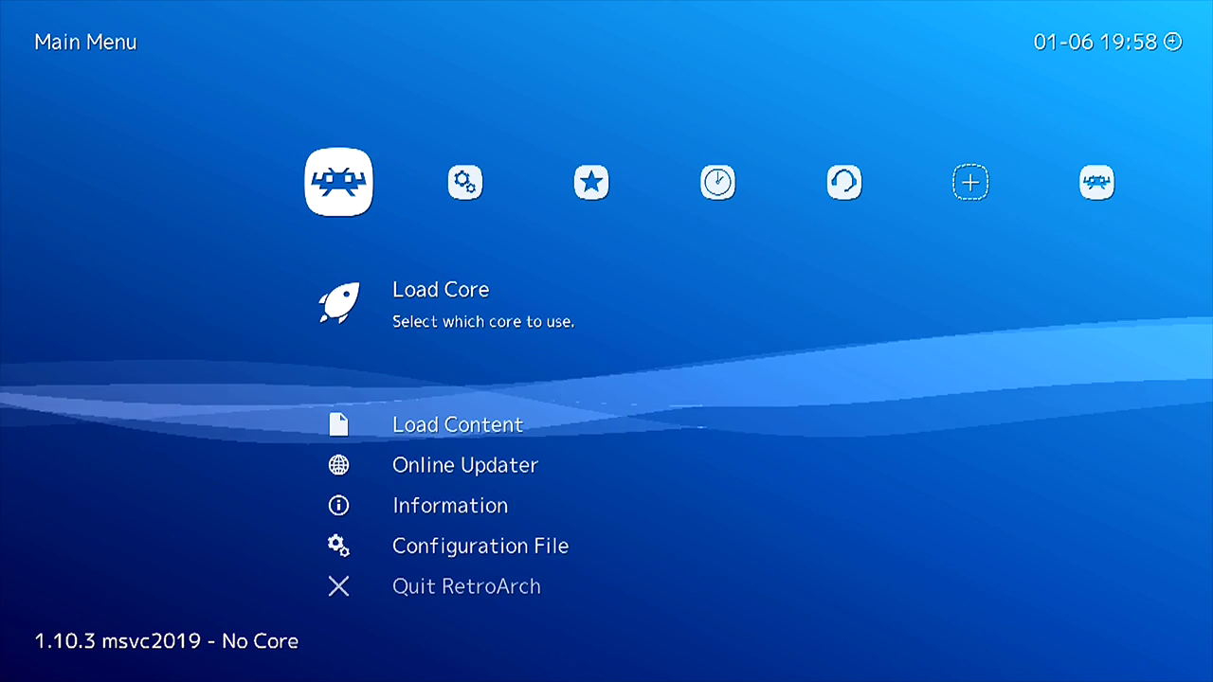
- Look through the full list of Settings categories, from Drivers down to Directory
{"action": "key", "text": "Right"}
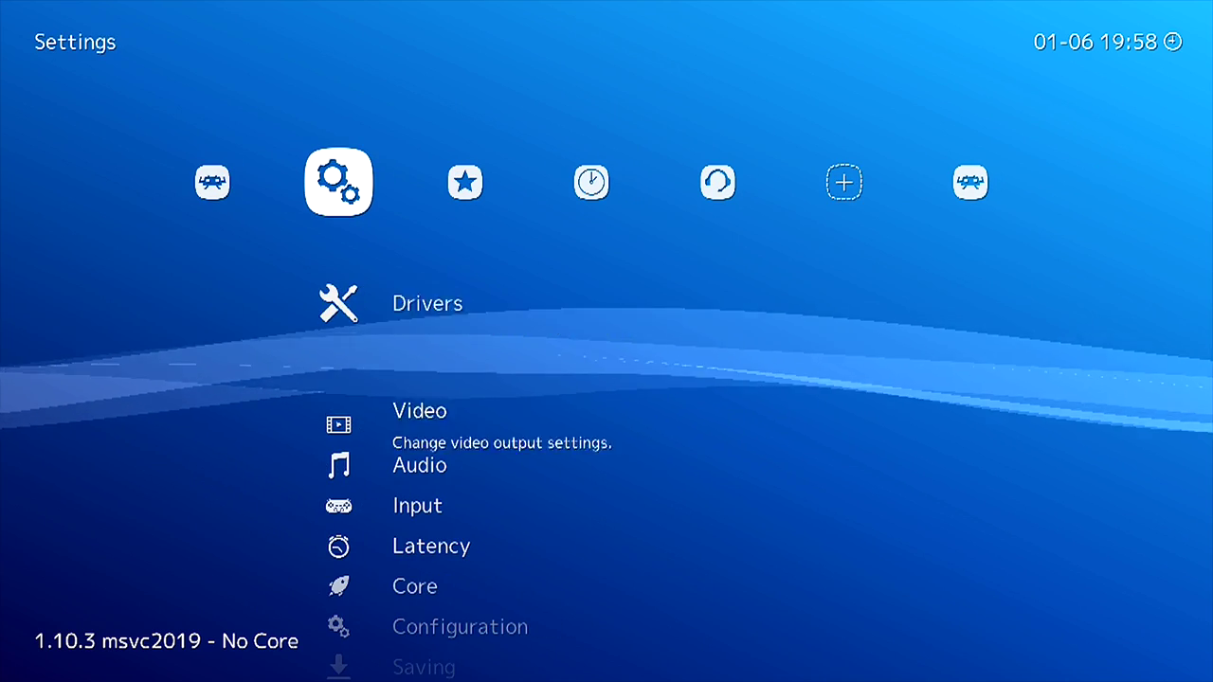
{"action": "key", "text": "Down"}
{"action": "key", "text": "Down"}
{"action": "key", "text": "Down"}
{"action": "key", "text": "Down"}
{"action": "key", "text": "Down"}
{"action": "key", "text": "Down"}
{"action": "key", "text": "Down"}
{"action": "key", "text": "Down"}
{"action": "key", "text": "Down"}
{"action": "key", "text": "Down"}
{"action": "key", "text": "Down"}
{"action": "key", "text": "Down"}
{"action": "key", "text": "Down"}
{"action": "key", "text": "Down"}
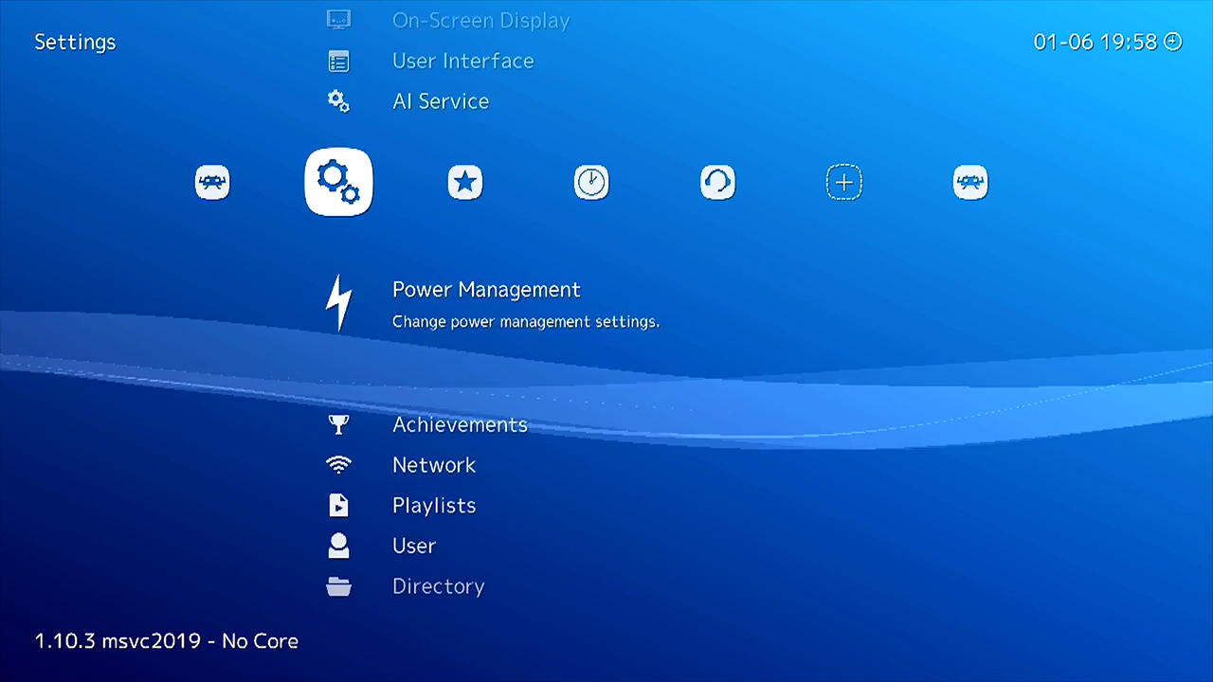
{"action": "key", "text": "Down"}
{"action": "key", "text": "Down"}
{"action": "key", "text": "Down"}
{"action": "key", "text": "Left"}
{"action": "key", "text": "Right"}
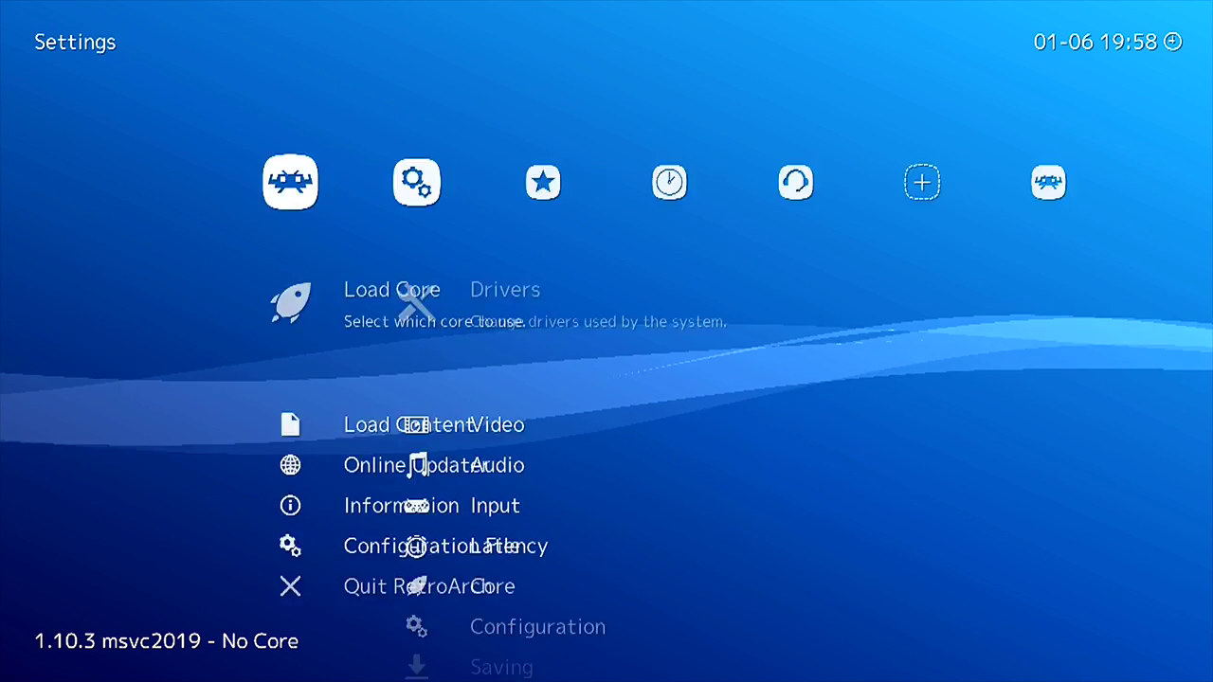
{"action": "key", "text": "Up"}
{"action": "key", "text": "Up"}
{"action": "key", "text": "Up"}
{"action": "key", "text": "Up"}
{"action": "key", "text": "Up"}
{"action": "key", "text": "Down"}
{"action": "key", "text": "Down"}
{"action": "key", "text": "Down"}
{"action": "key", "text": "Down"}
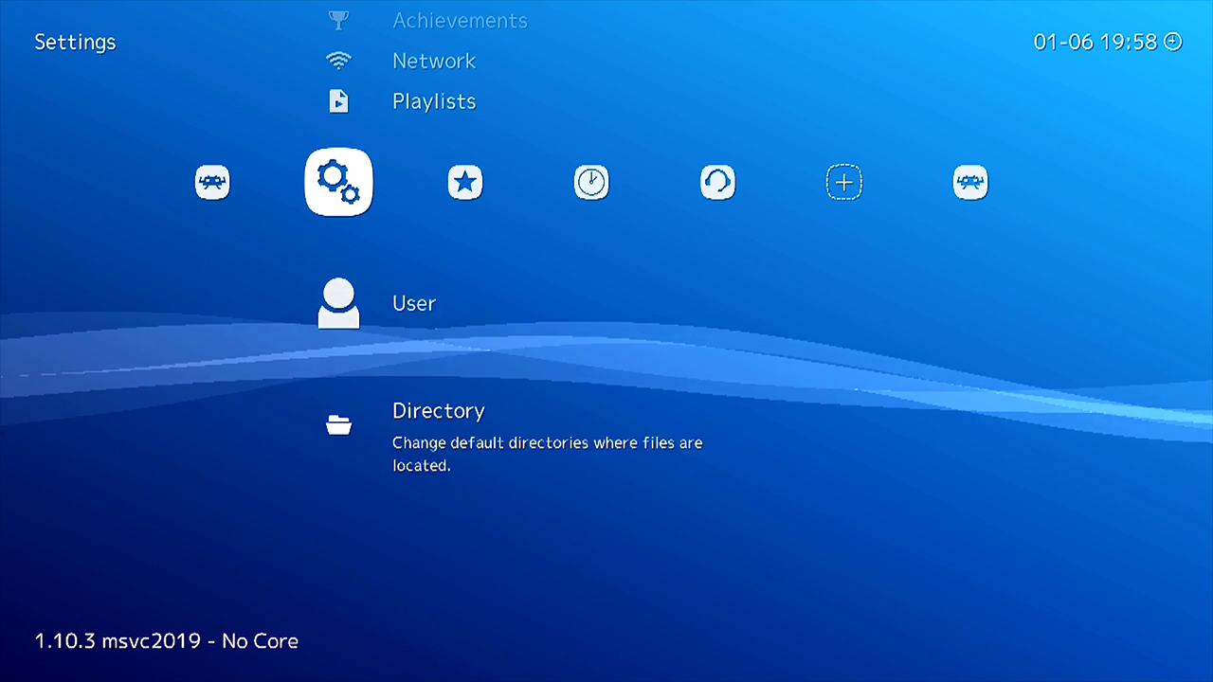
{"action": "key", "text": "Up"}
{"action": "key", "text": "Up"}
{"action": "key", "text": "Up"}
{"action": "key", "text": "Up"}
{"action": "key", "text": "Up"}
{"action": "key", "text": "Up"}
{"action": "key", "text": "Up"}
{"action": "key", "text": "Up"}
{"action": "key", "text": "Up"}
{"action": "key", "text": "Up"}
{"action": "key", "text": "Up"}
{"action": "key", "text": "Up"}
{"action": "key", "text": "Up"}
{"action": "key", "text": "Up"}
{"action": "key", "text": "Up"}
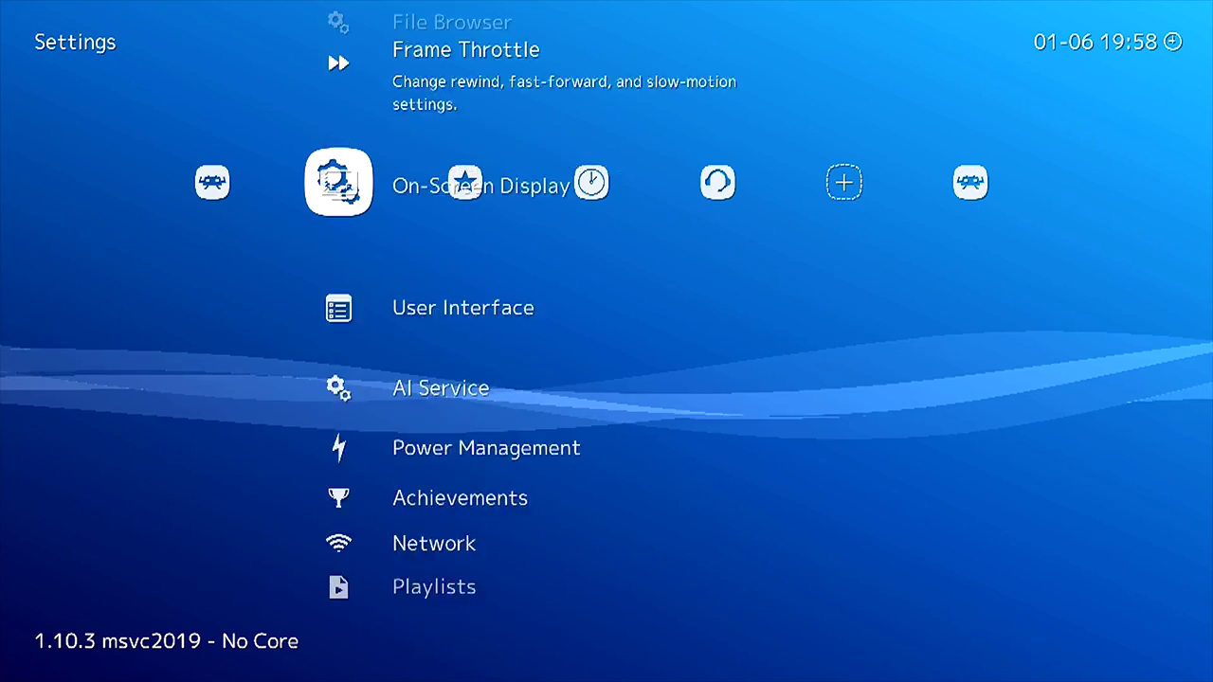
{"action": "key", "text": "Up"}
{"action": "key", "text": "Up"}
{"action": "key", "text": "Up"}
{"action": "key", "text": "Up"}
{"action": "key", "text": "Up"}
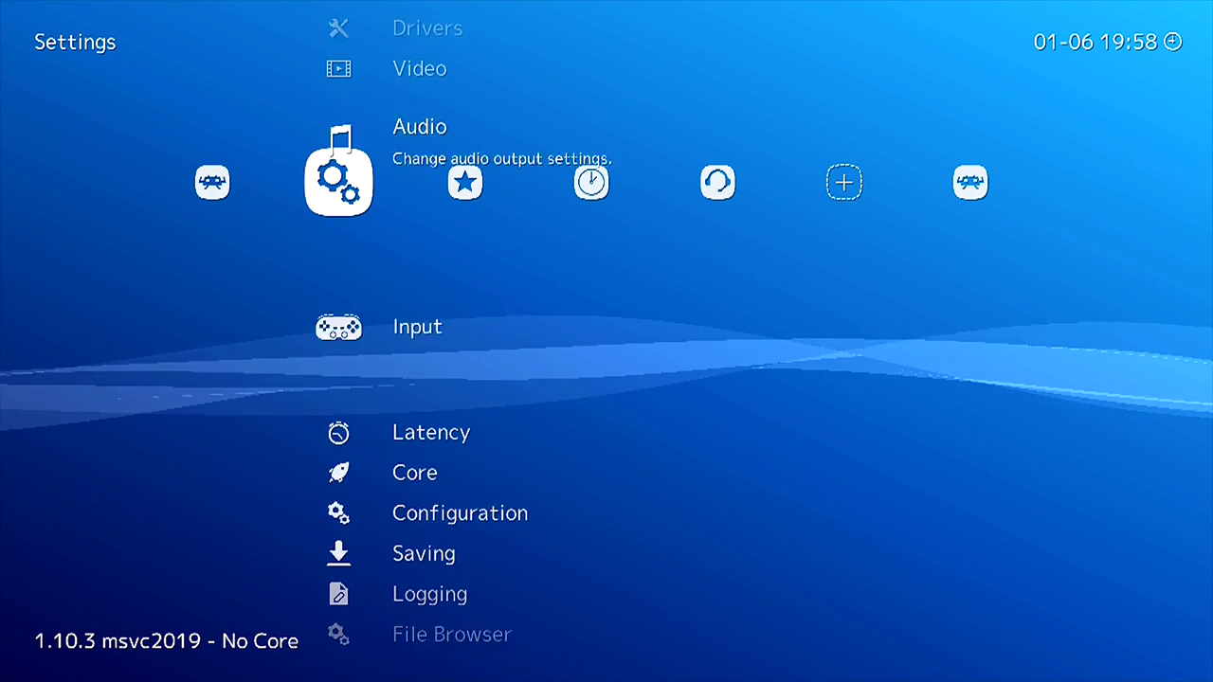
- Open the Directory settings and select the System/BIOS directory entry
{"action": "key", "text": "Return"}
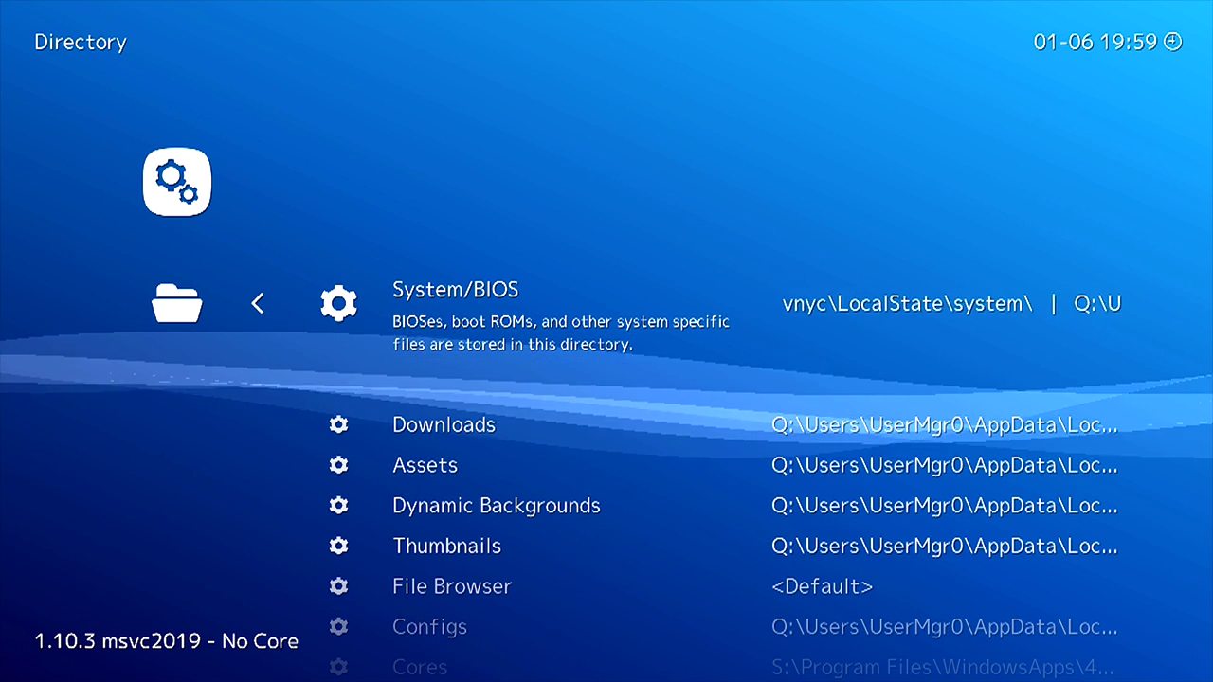
{"action": "key", "text": "Down"}
{"action": "key", "text": "Up"}
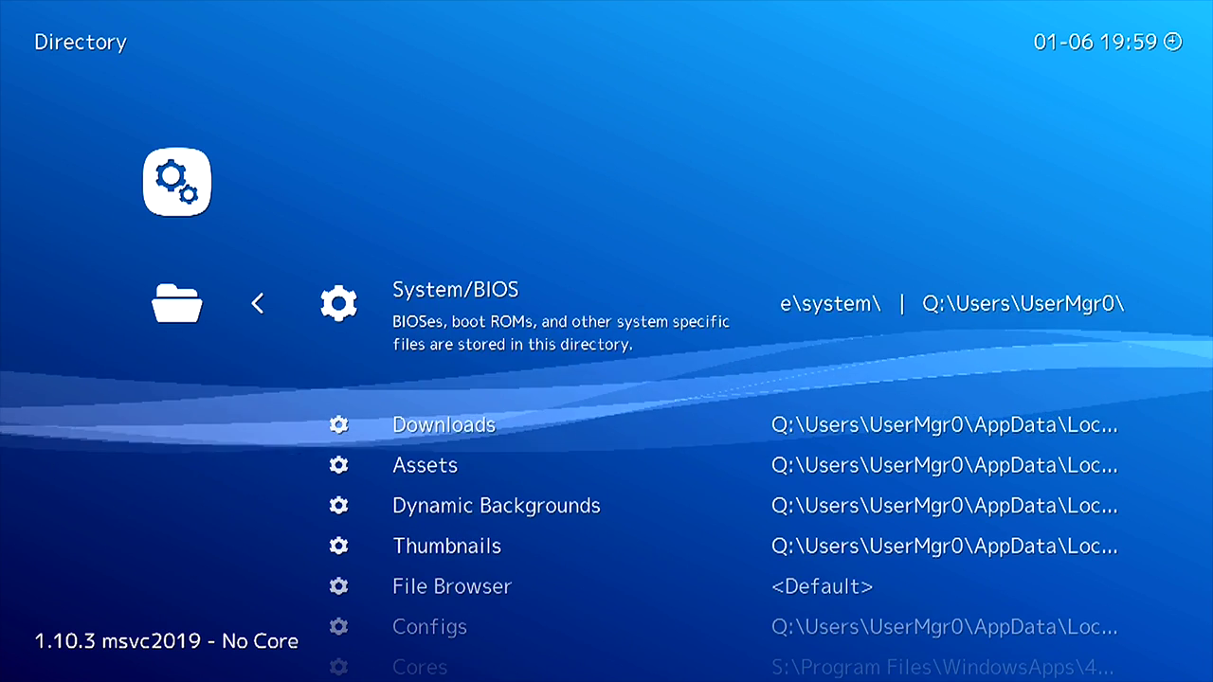